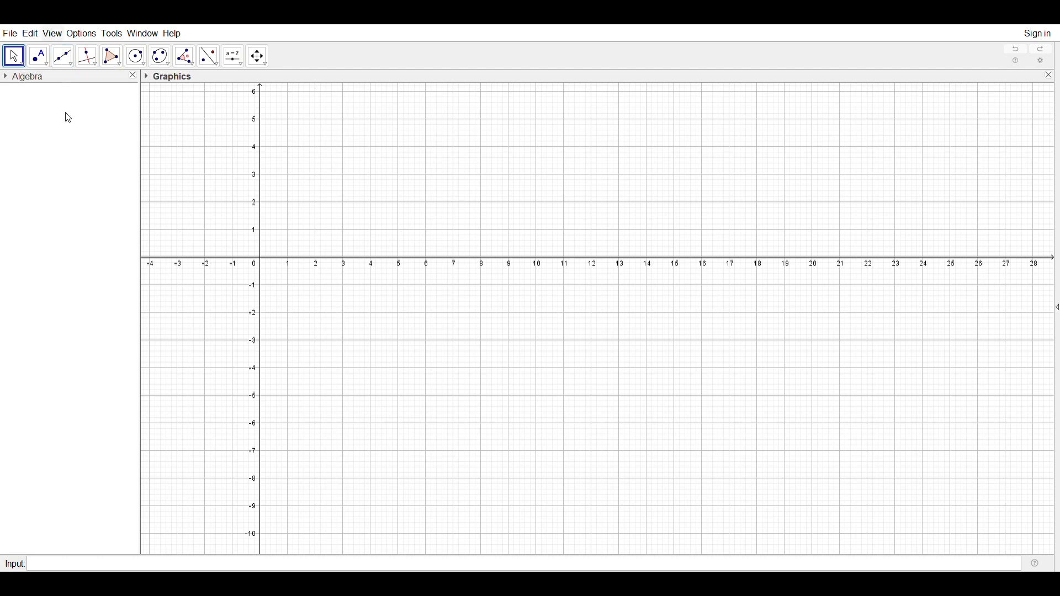
# Step: Show a widened 3D Graphics view and orient it nearly edge-on to the xy-plane, with the positive x-axis filling most of it
pyautogui.hotkey('ctrl', 'shift', '3')
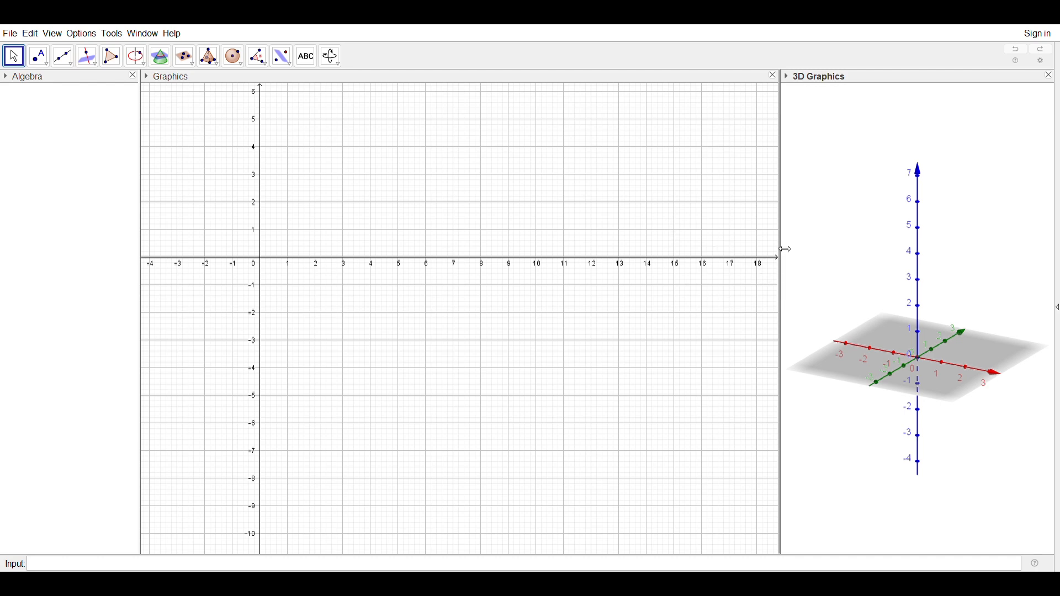
pyautogui.moveTo(786, 249); pyautogui.dragTo(459, 274)
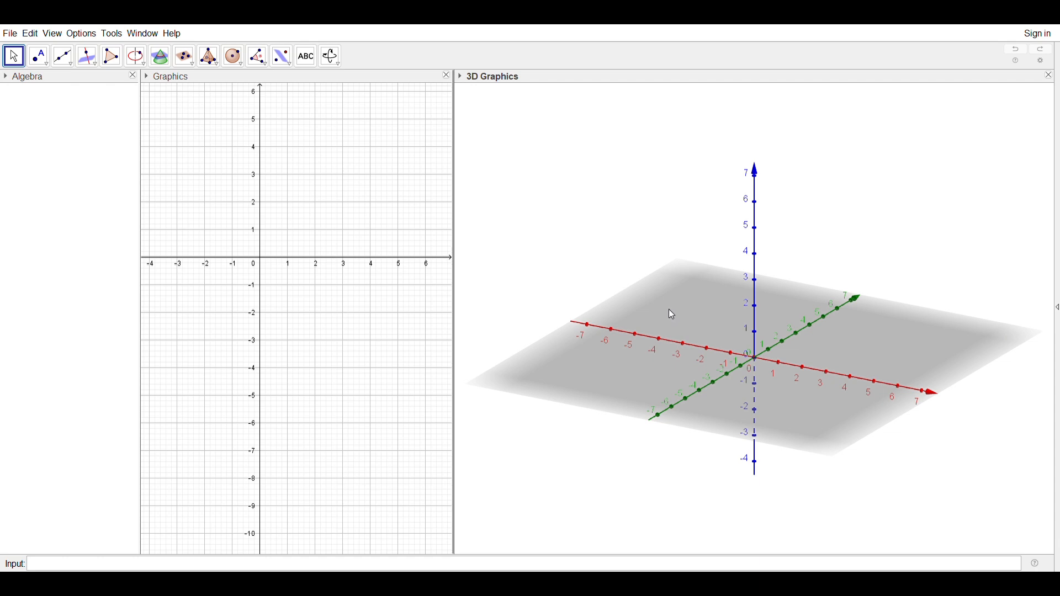
pyautogui.click(330, 55)
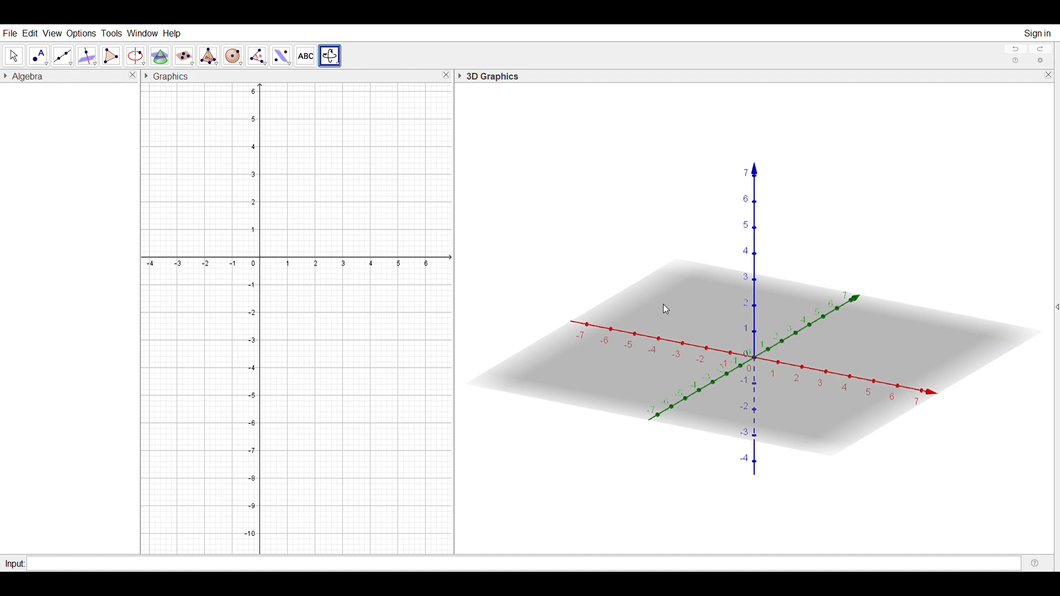
pyautogui.moveTo(667, 303); pyautogui.dragTo(692, 303)
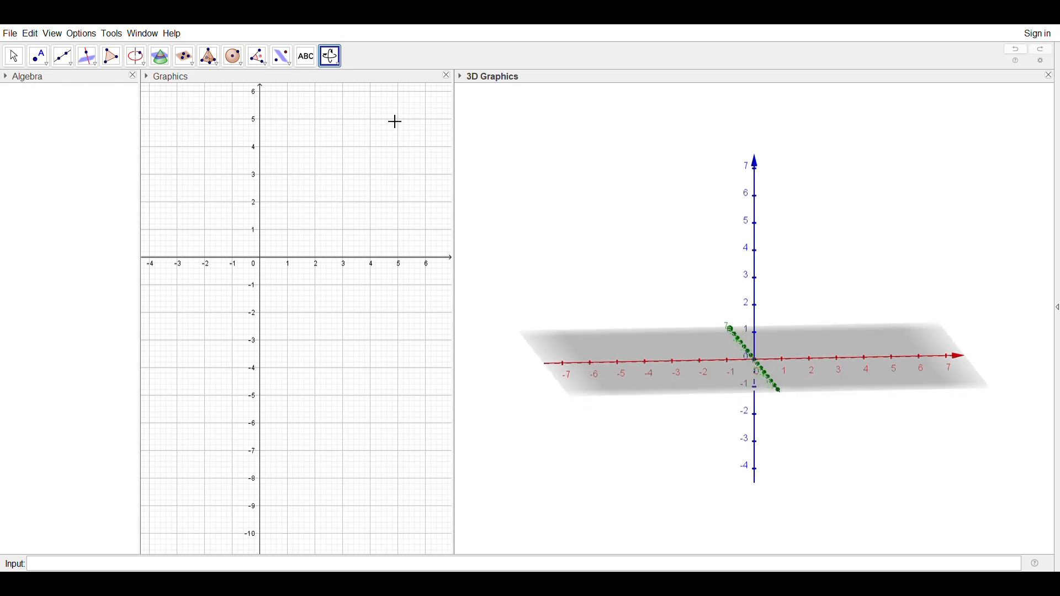
pyautogui.click(338, 64)
pyautogui.click(362, 99)
pyautogui.moveTo(847, 380); pyautogui.dragTo(650, 362)
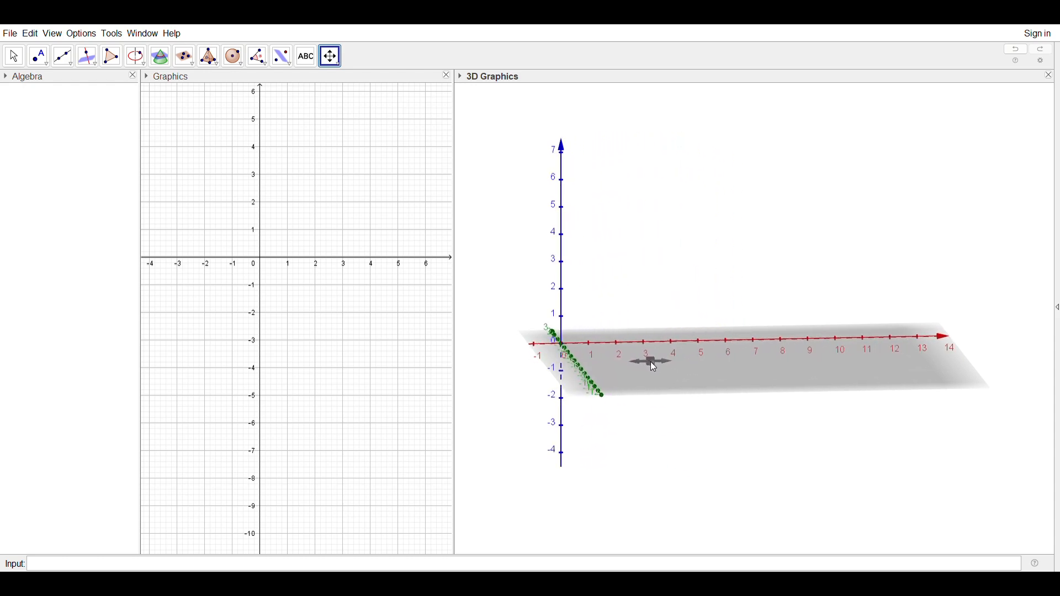
# Step: Create sliders r with maximum 3 and t with maximum 6 in the 2D Graphics view, one below the other, both at 1
pyautogui.click(373, 180)
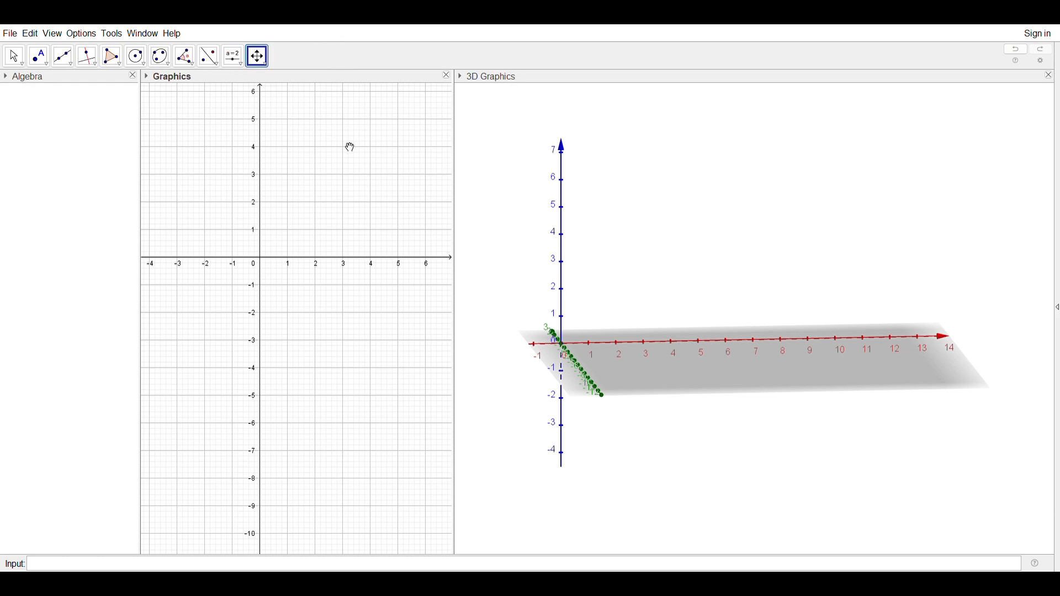
pyautogui.click(233, 56)
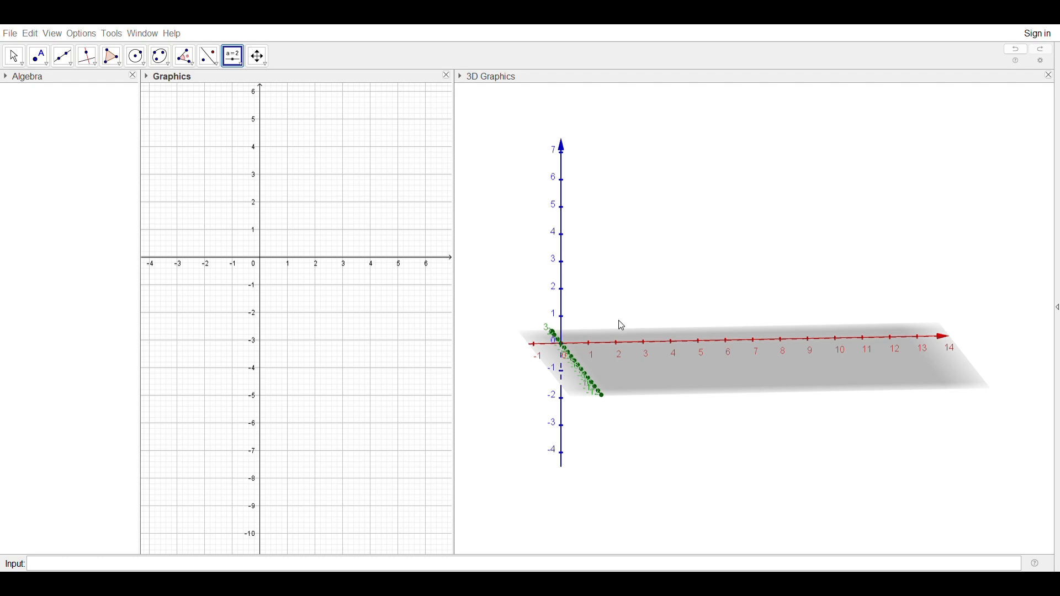
pyautogui.click(499, 358)
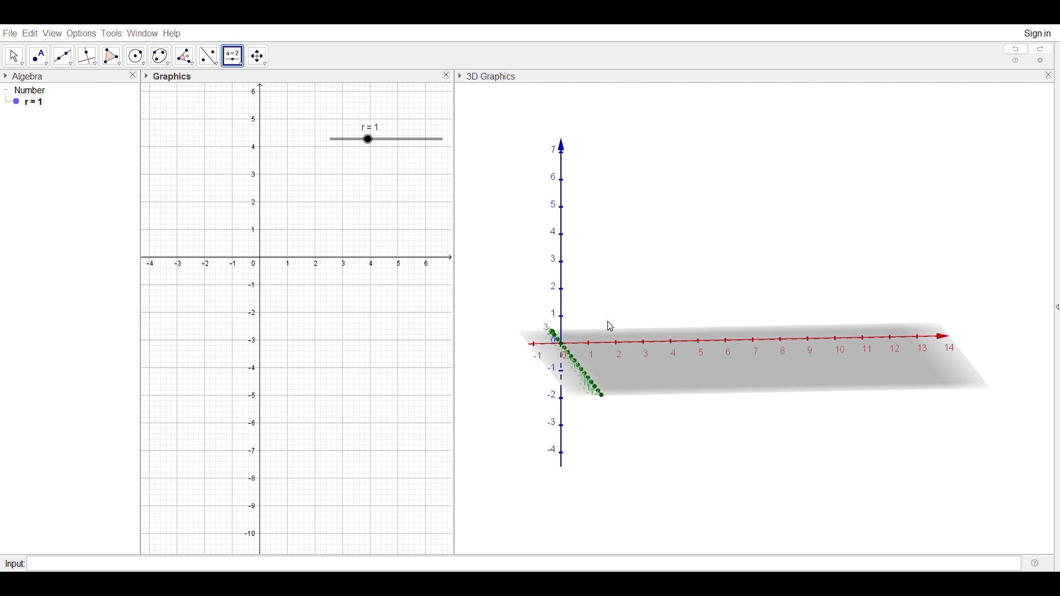
pyautogui.click(505, 362)
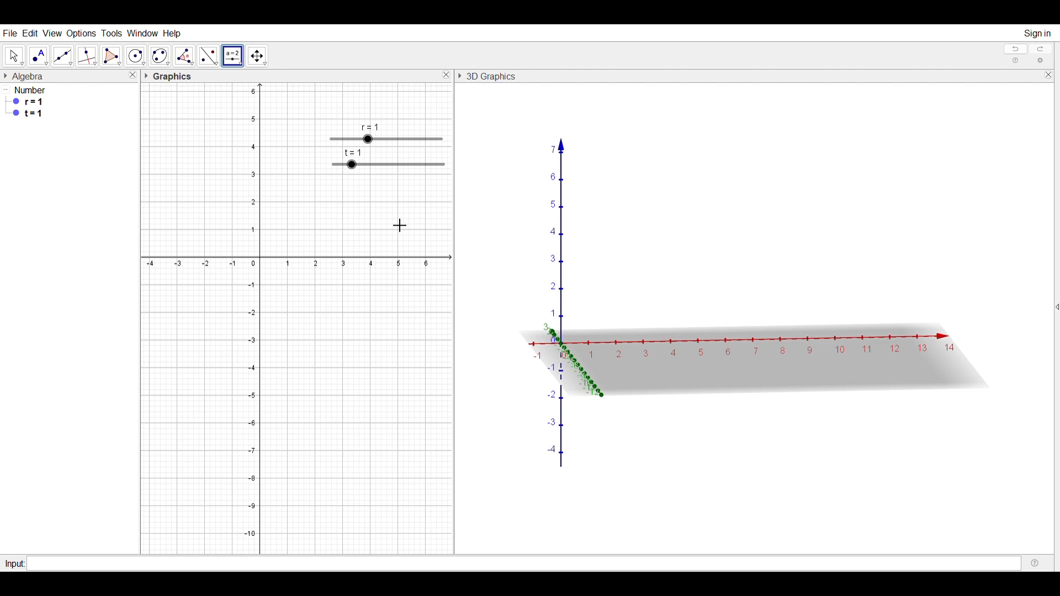
# Step: Define point A = (0, 0) at the origin and point B = (0, 0, t) above it on the z-axis
pyautogui.click(42, 56)
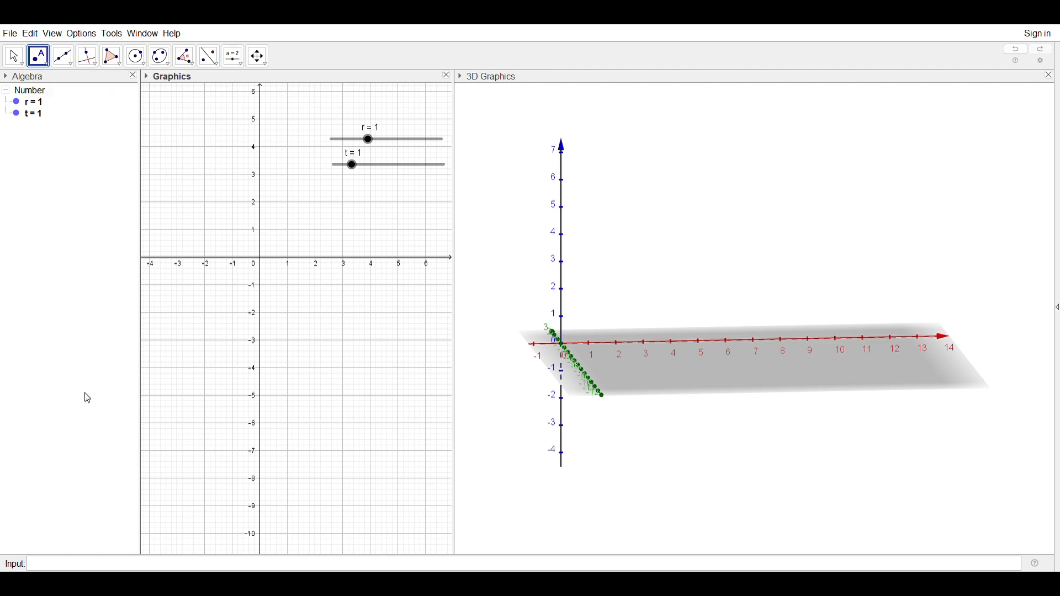
pyautogui.click(38, 568)
pyautogui.write('A = (0, 0')
pyautogui.press('Return')
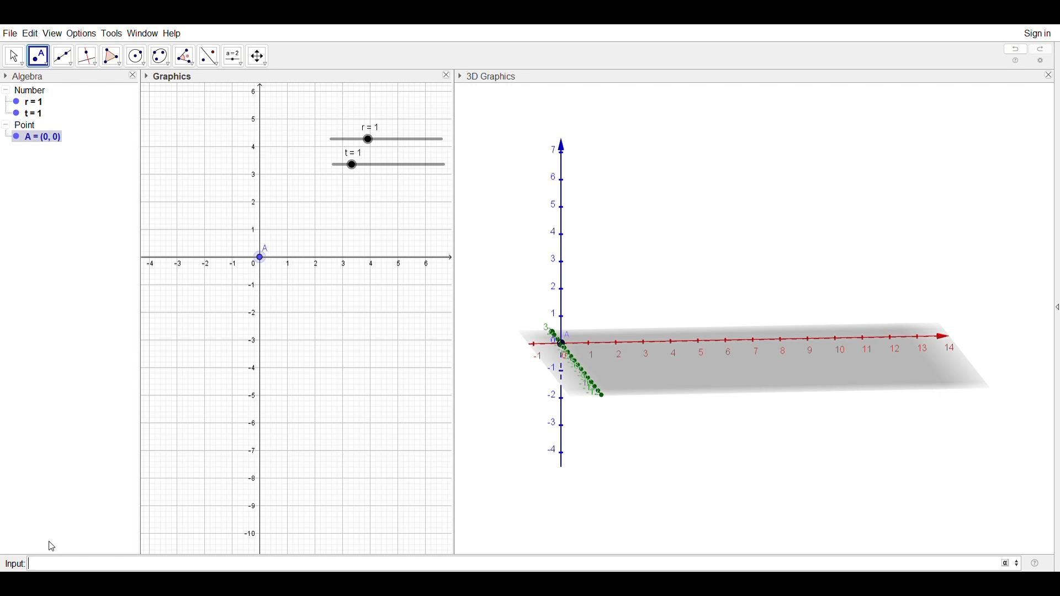
pyautogui.write('B=(0,0,t')
pyautogui.press('Return')
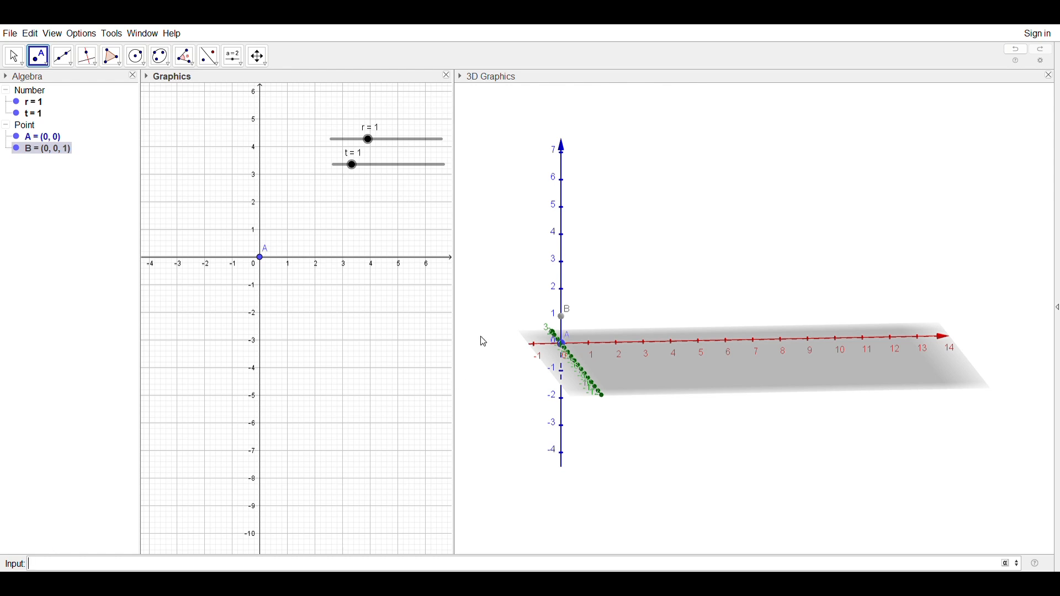
# Step: Construct a cylinder from A to B with radius r, and set slider r to 3 and slider t to 6
pyautogui.click(633, 198)
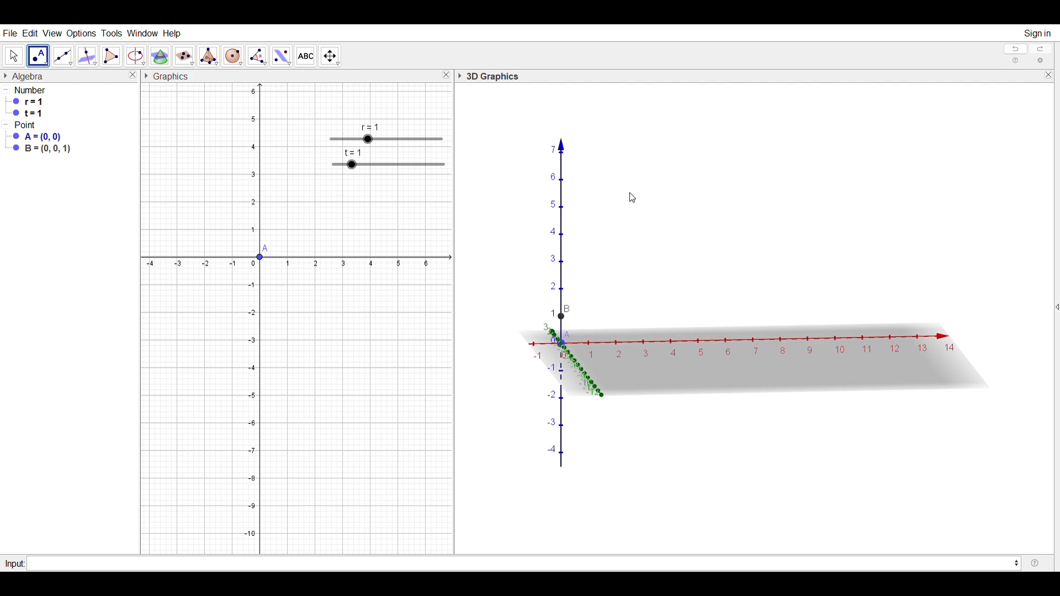
pyautogui.click(215, 64)
pyautogui.click(236, 201)
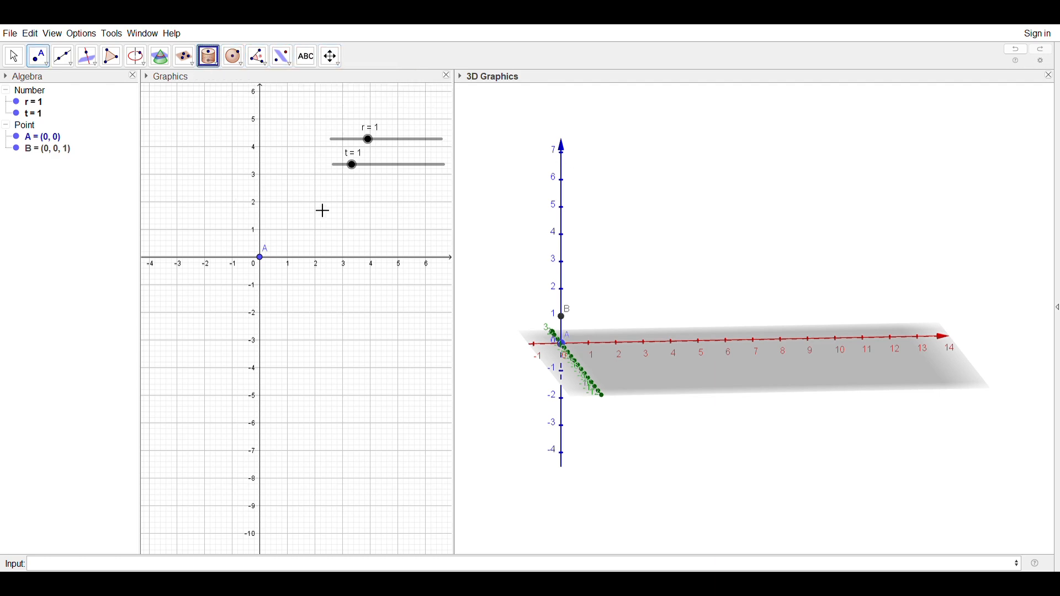
pyautogui.click(562, 344)
pyautogui.click(562, 317)
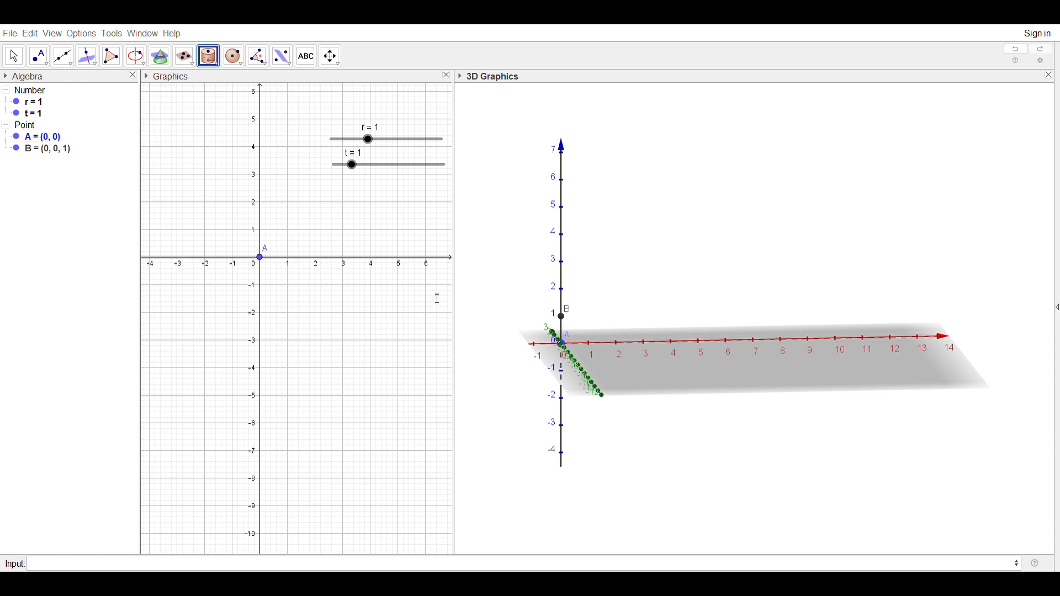
pyautogui.click(564, 317)
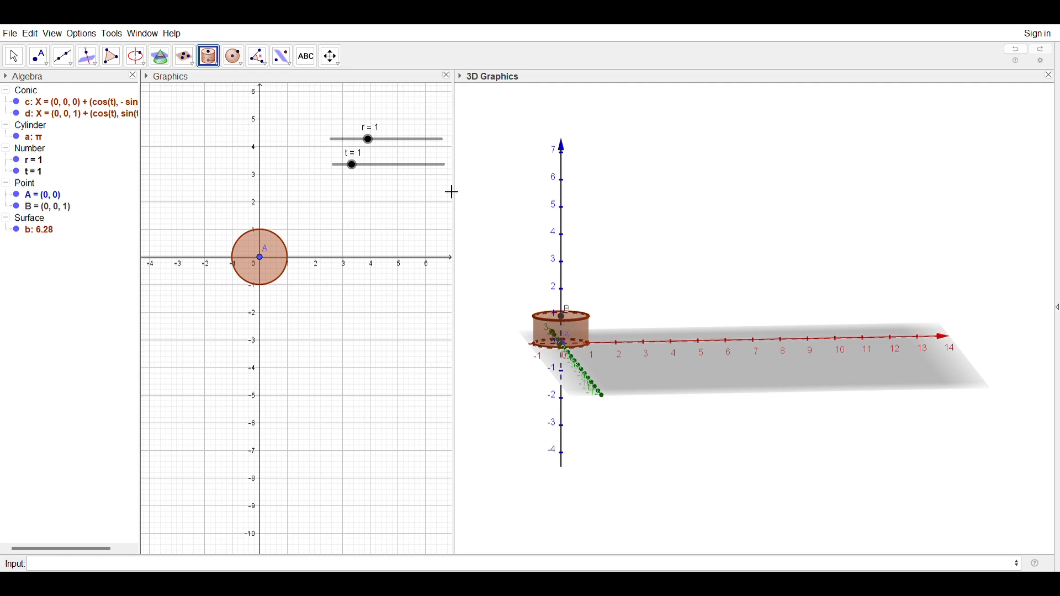
pyautogui.moveTo(368, 139); pyautogui.dragTo(445, 147)
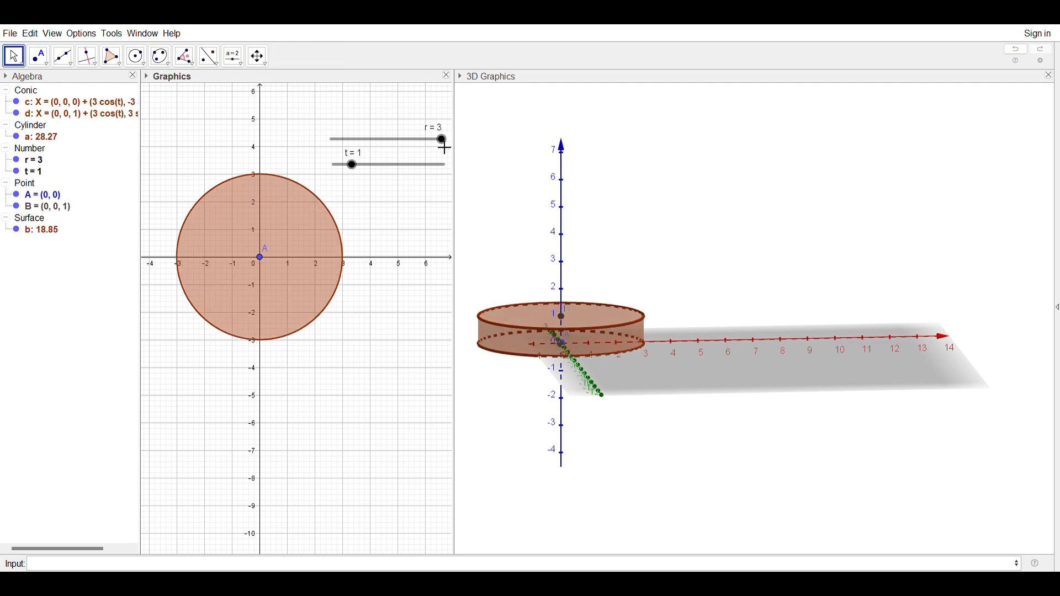
pyautogui.moveTo(352, 164); pyautogui.dragTo(467, 167)
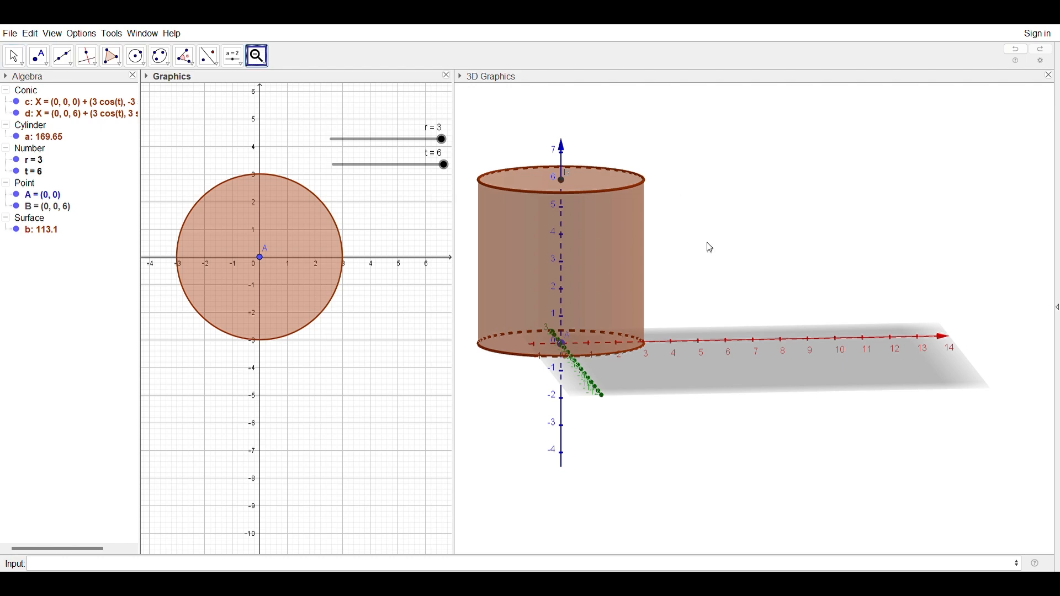
# Step: Define point C = (7, 0, 0) on the x-axis and point D = (7, 0, t) directly above it
pyautogui.click(710, 248)
pyautogui.click(707, 246)
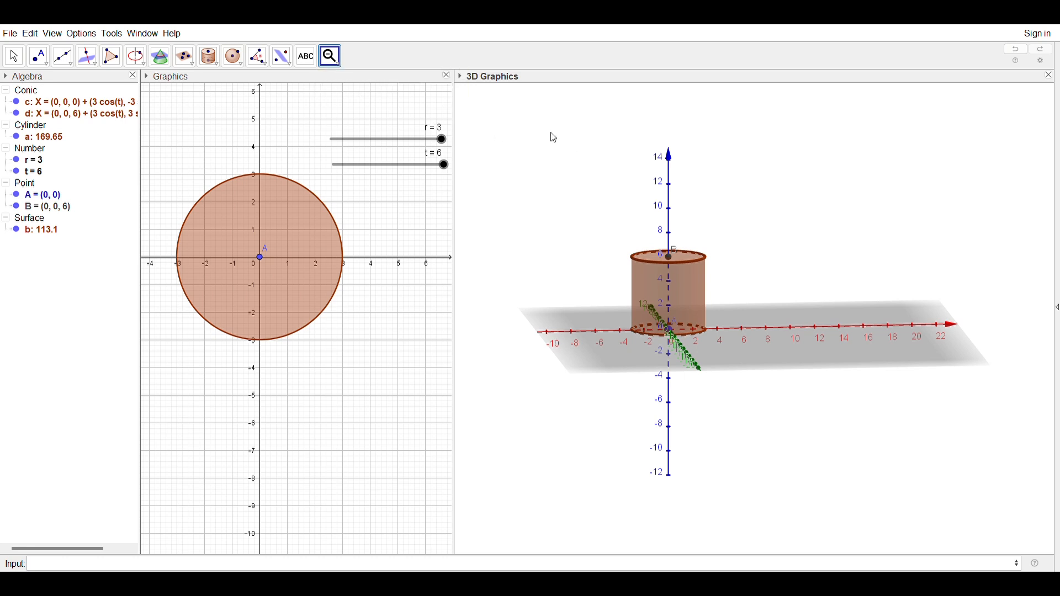
pyautogui.click(429, 109)
pyautogui.moveTo(757, 300); pyautogui.dragTo(676, 305)
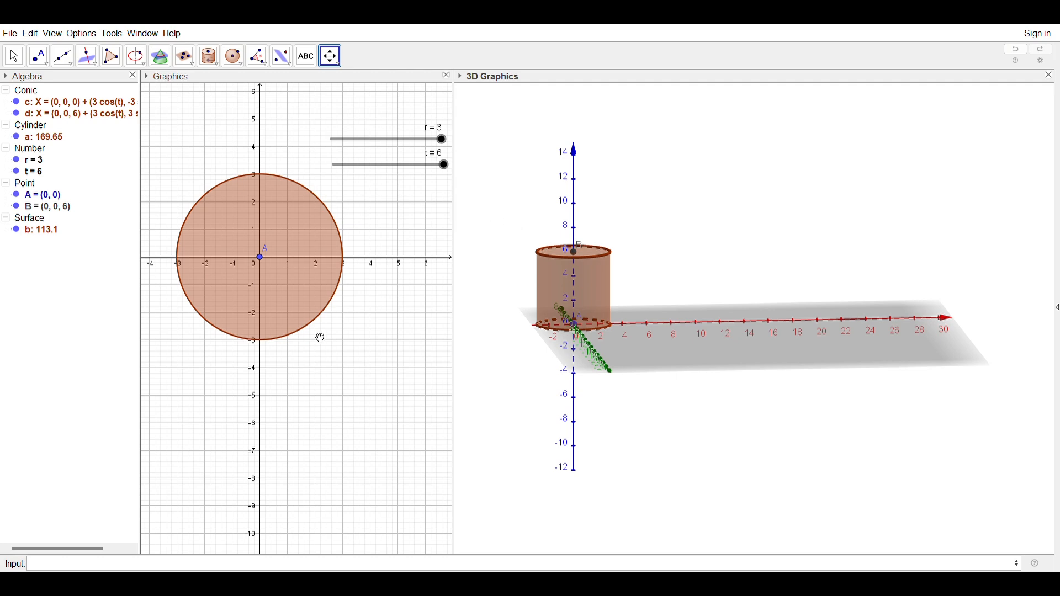
pyautogui.click(38, 566)
pyautogui.write('C=(')
pyautogui.write('7')
pyautogui.write(', 0, 0')
pyautogui.press('Return')
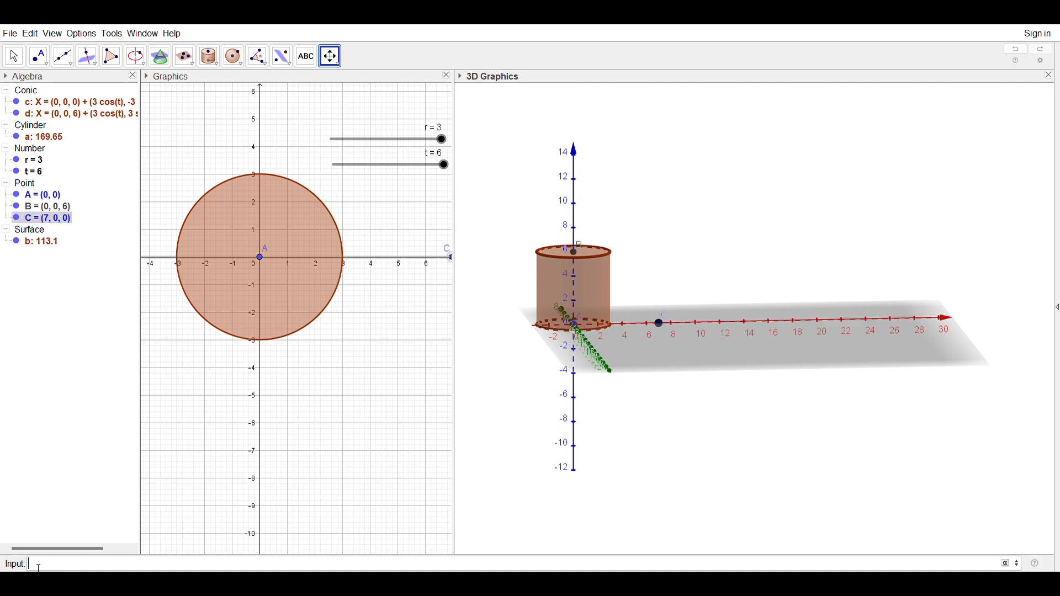
pyautogui.write('D=(7,0,t')
pyautogui.press('Return')
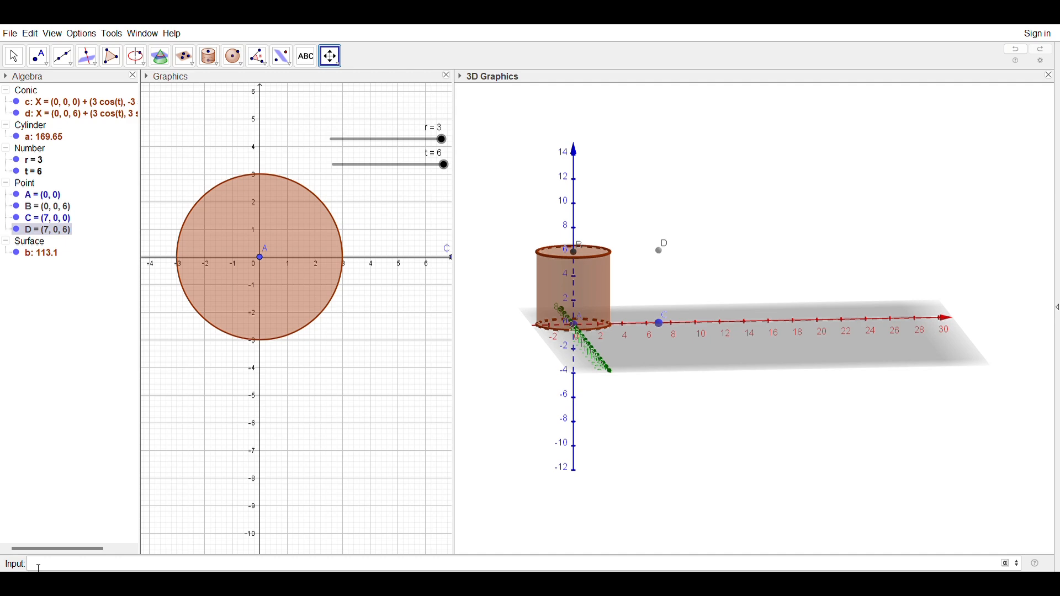
# Step: Define point E = (14, 0, 0) on the x-axis and point F = (14, 0, t) directly above it
pyautogui.write('E = (14, 0, 0')
pyautogui.press('Return')
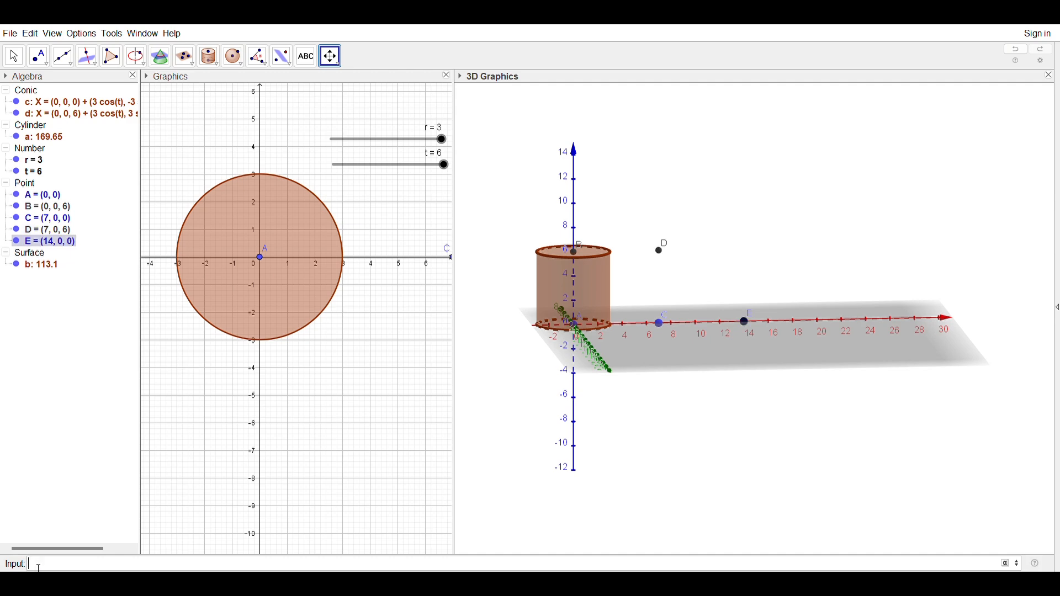
pyautogui.write('F ')
pyautogui.write('= (14, 0, ')
pyautogui.write('6')
pyautogui.press('Return')
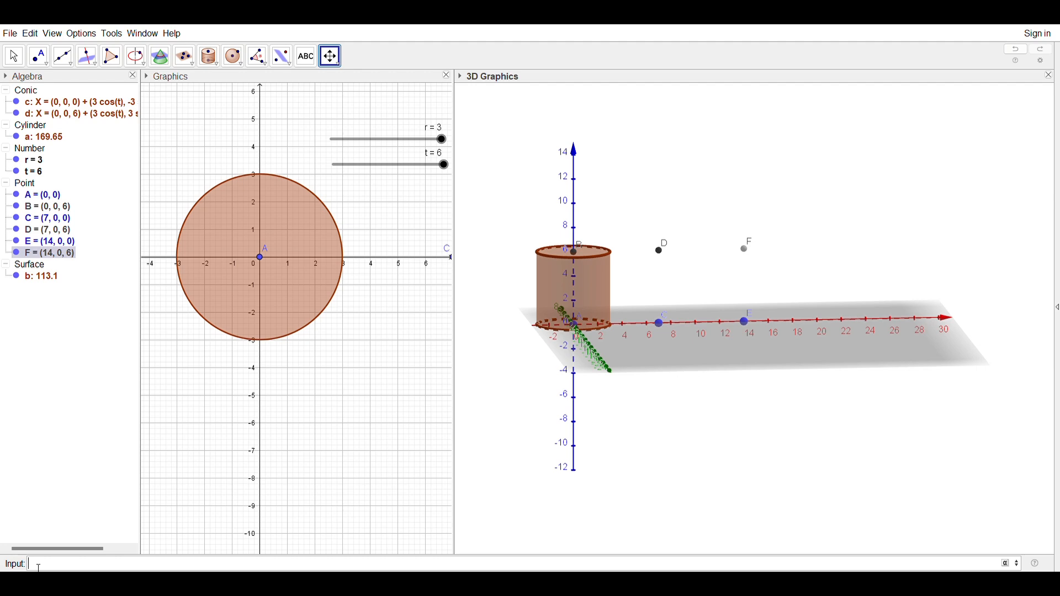
# Step: Define point G = (21, 0, 0) on the x-axis and point H = (21, 0, t) directly above it
pyautogui.write('G')
pyautogui.write('=(21,0,0')
pyautogui.press('Return')
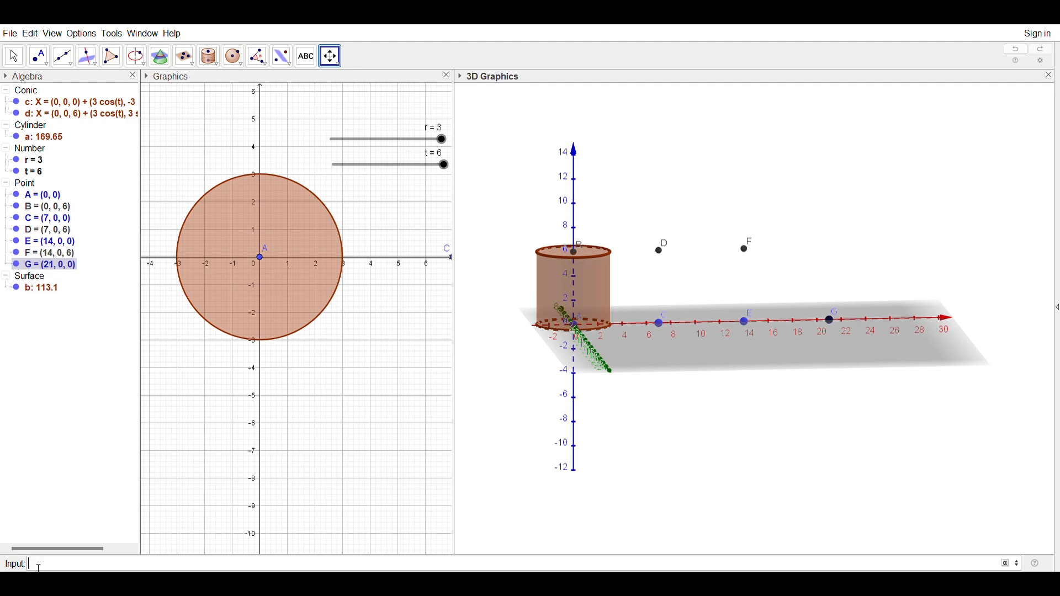
pyautogui.write('H=(21,0,t')
pyautogui.press('Return')
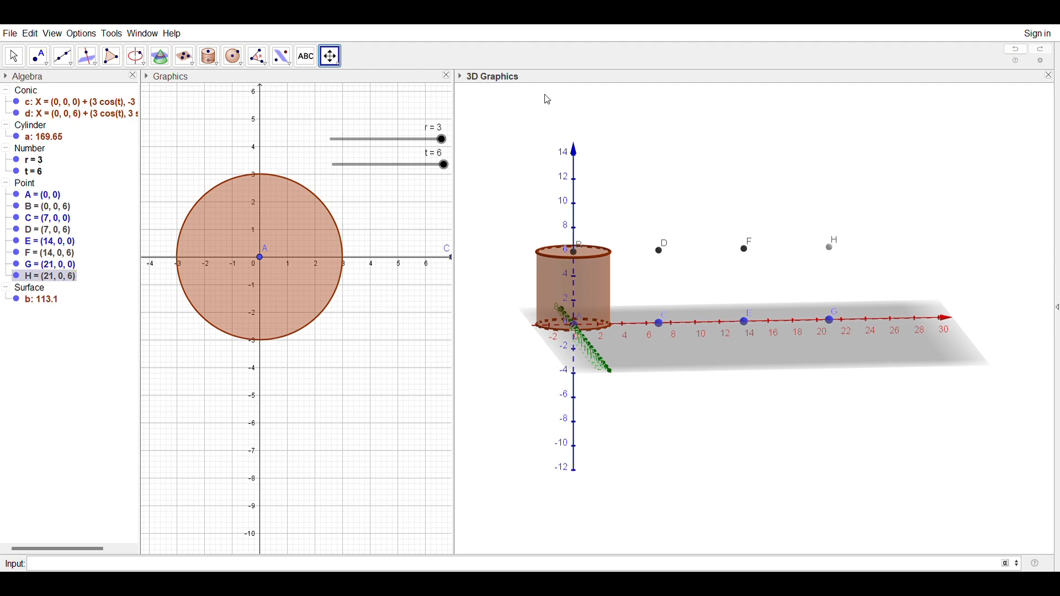
# Step: Construct three inverted cones of radius r with base centres D, F and H and apexes C, E and G
pyautogui.click(215, 62)
pyautogui.click(250, 179)
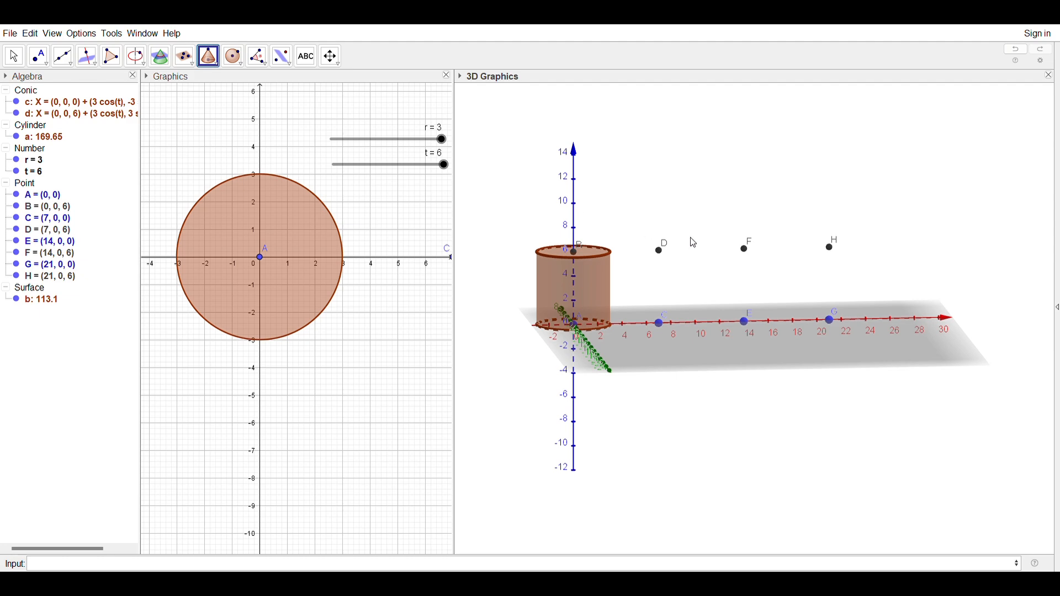
pyautogui.click(662, 256)
pyautogui.click(661, 325)
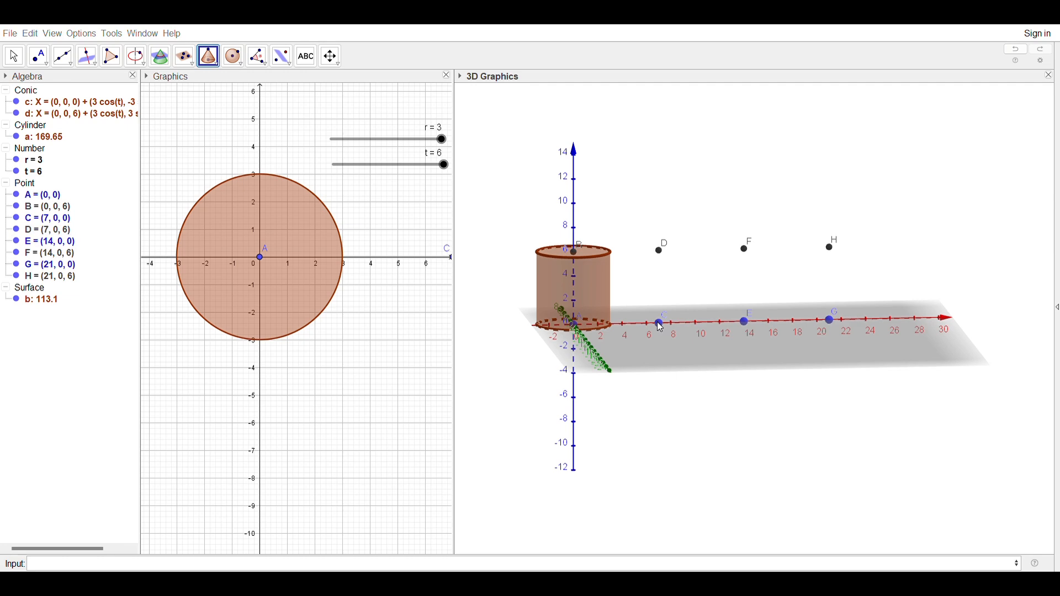
pyautogui.click(579, 318)
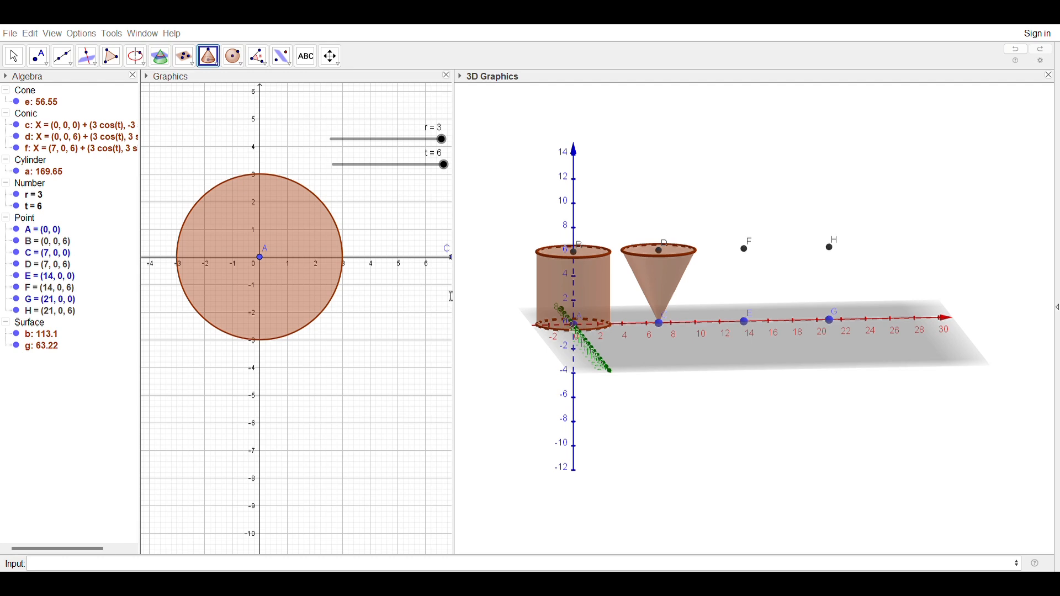
pyautogui.click(745, 320)
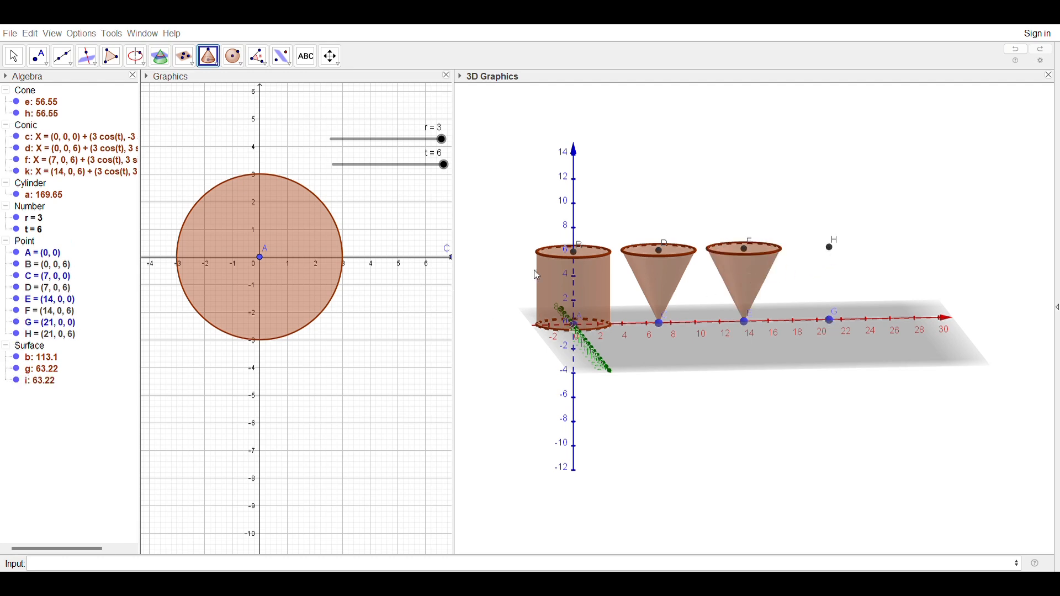
pyautogui.click(581, 317)
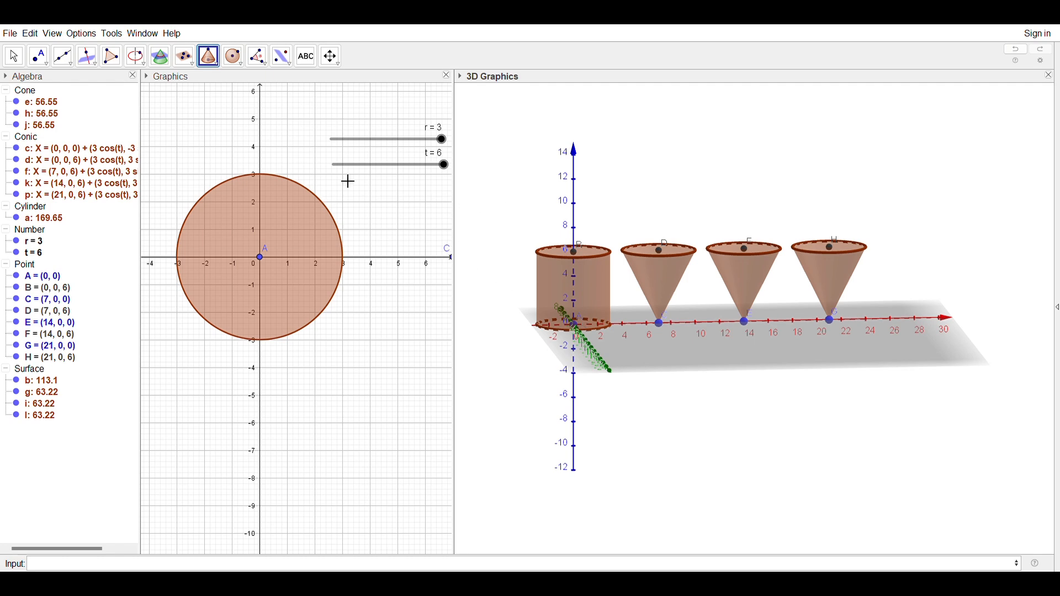
# Step: Recolour the cylinder, the three cones and their circles white, and clear the selection
pyautogui.click(30, 95)
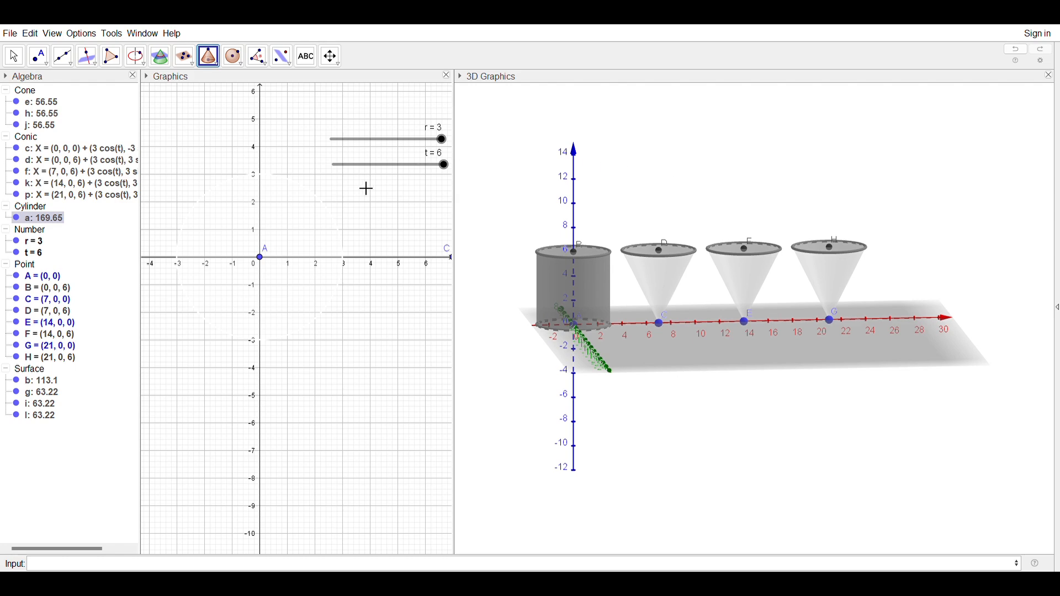
pyautogui.click(362, 208)
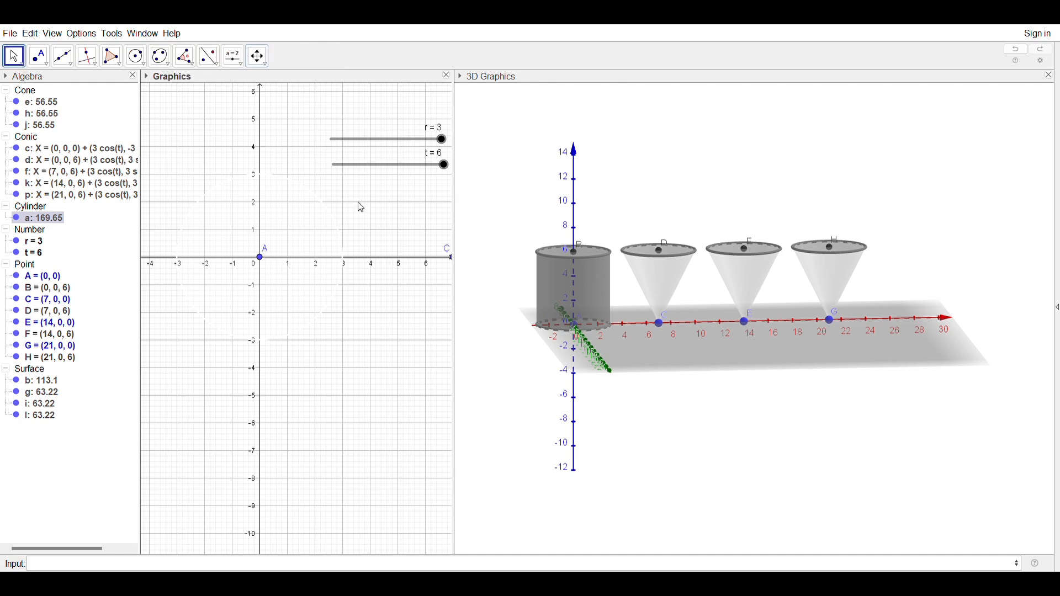
# Step: Create a third slider named a with value 1 below slider t in the 2D Graphics view
pyautogui.click(233, 56)
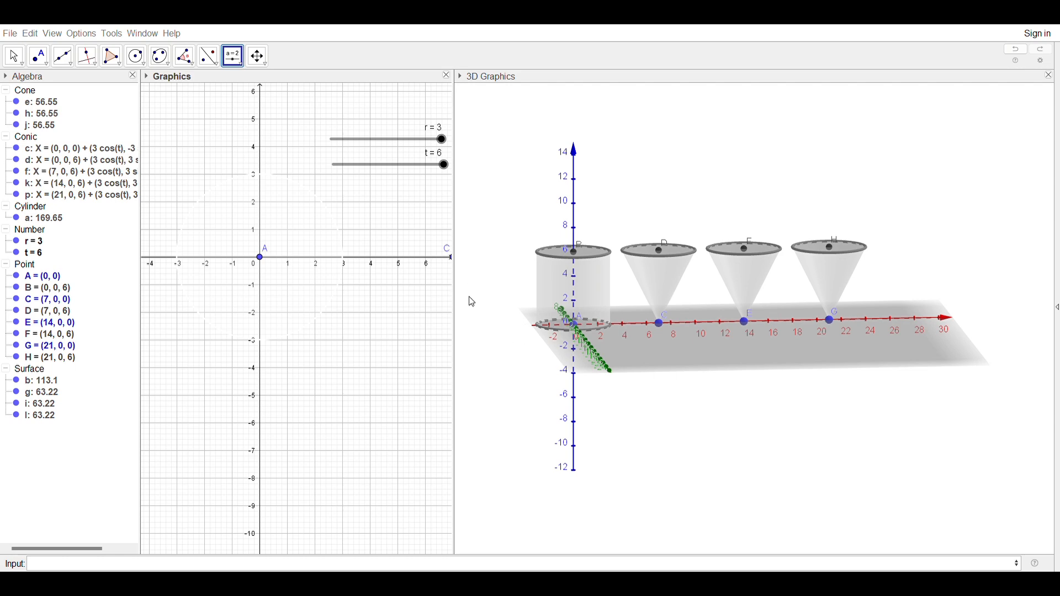
pyautogui.click(507, 361)
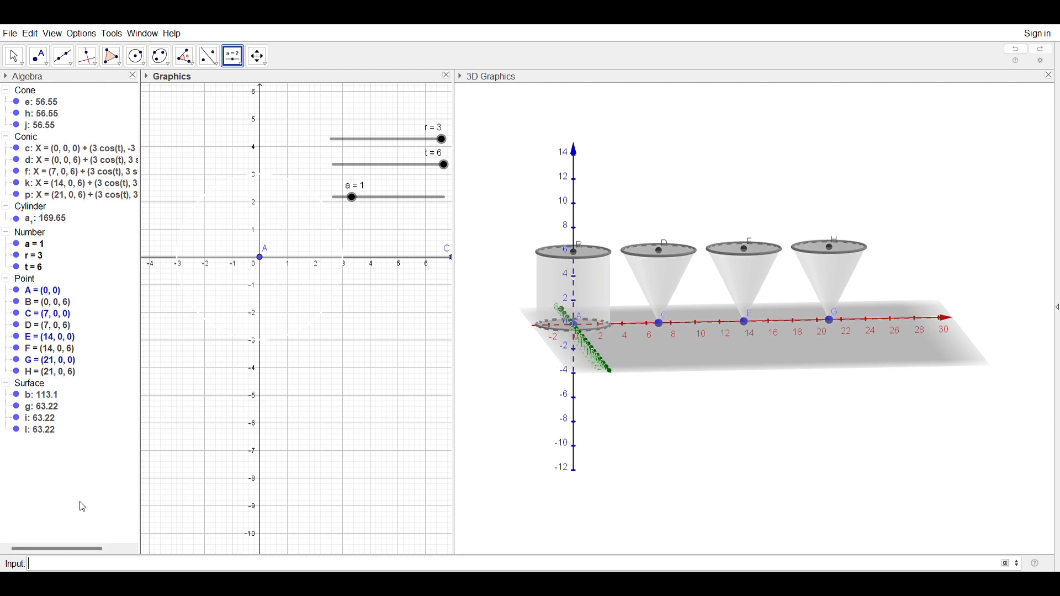
# Step: Define point I = (0, 0, a/3) on the vertical axis and set slider a to 6
pyautogui.write('l=')
pyautogui.write('(')
pyautogui.write('0,0,')
pyautogui.write('A')
pyautogui.press('BackSpace')
pyautogui.write('a/3')
pyautogui.press('Return')
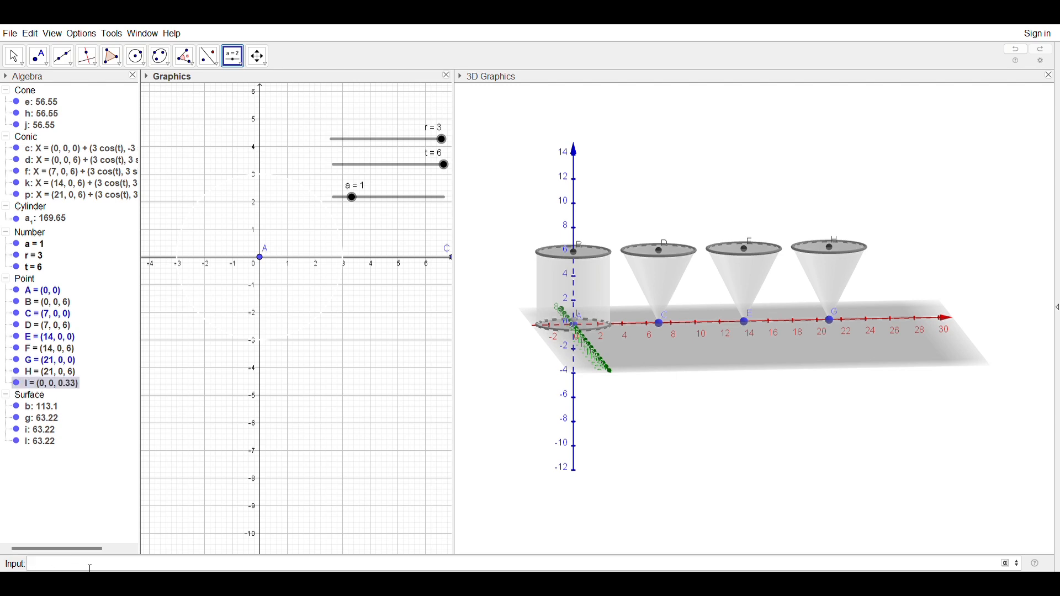
pyautogui.moveTo(353, 197); pyautogui.dragTo(448, 199)
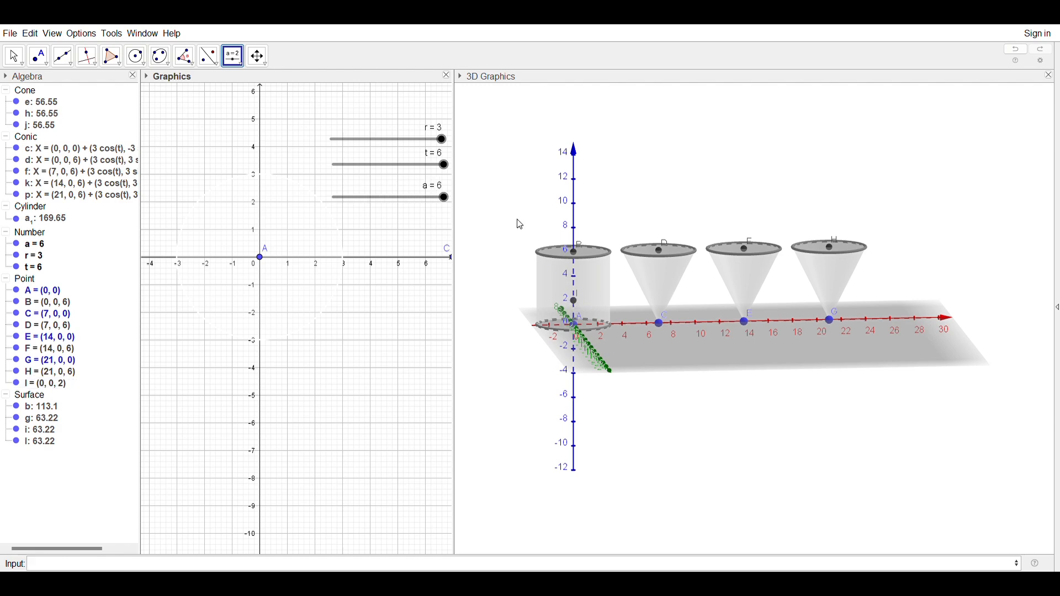
# Step: Construct an inner cylinder between points A and I with the same radius as the outer cylinder, keeping slider a at 6
pyautogui.click(624, 177)
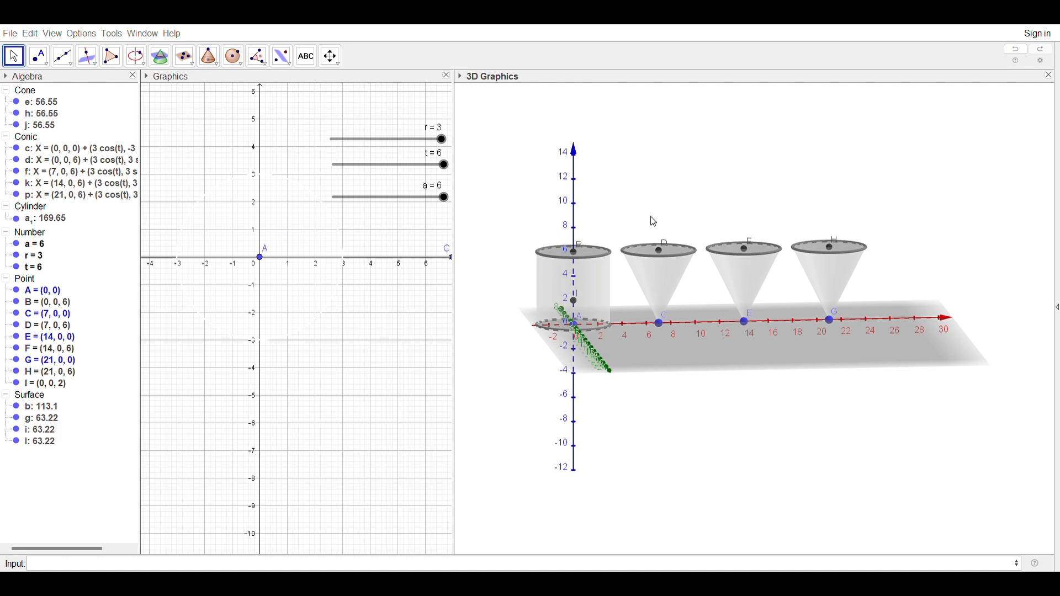
pyautogui.click(209, 56)
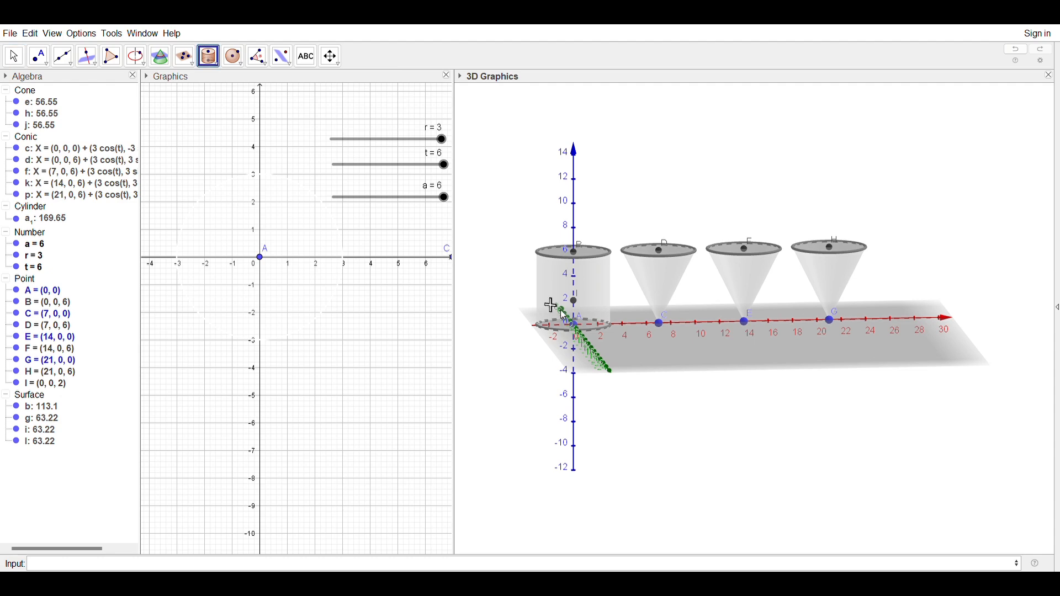
pyautogui.click(577, 320)
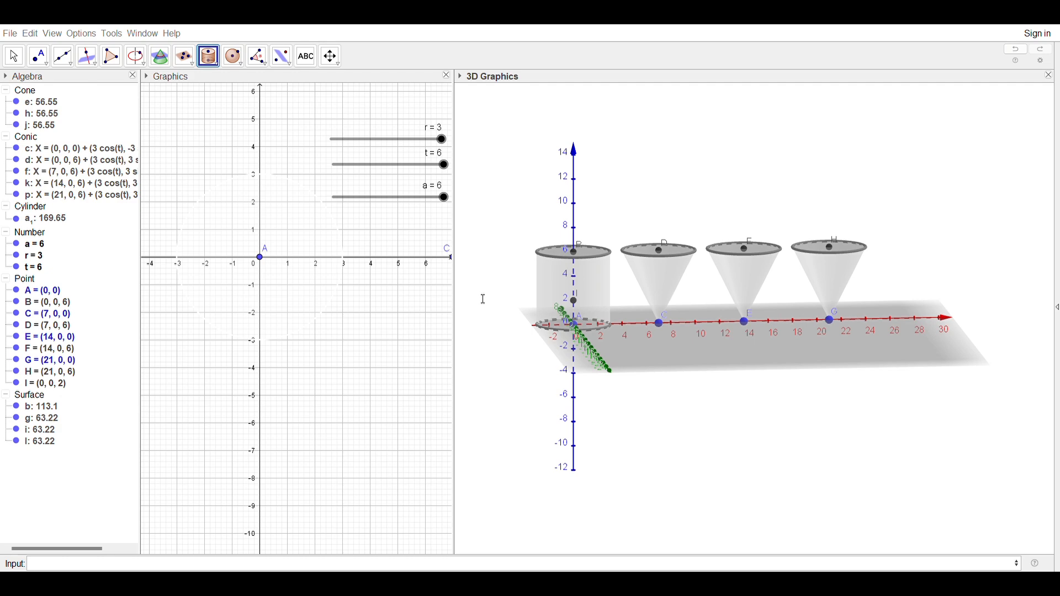
pyautogui.click(569, 317)
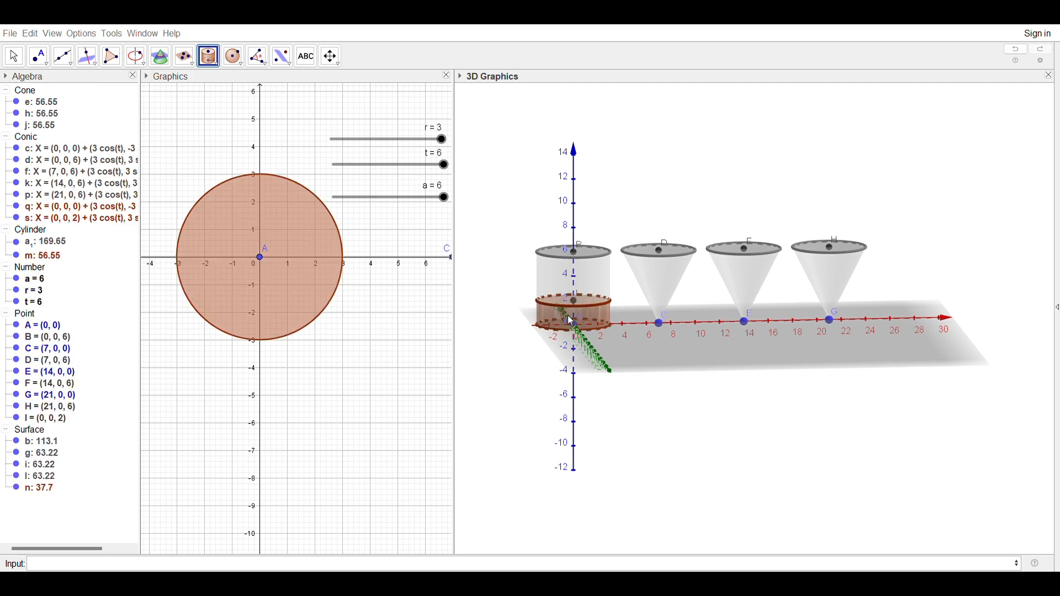
pyautogui.moveTo(444, 199)
pyautogui.mouseDown()
pyautogui.moveTo(379, 205)
pyautogui.moveTo(449, 206)
pyautogui.mouseUp()
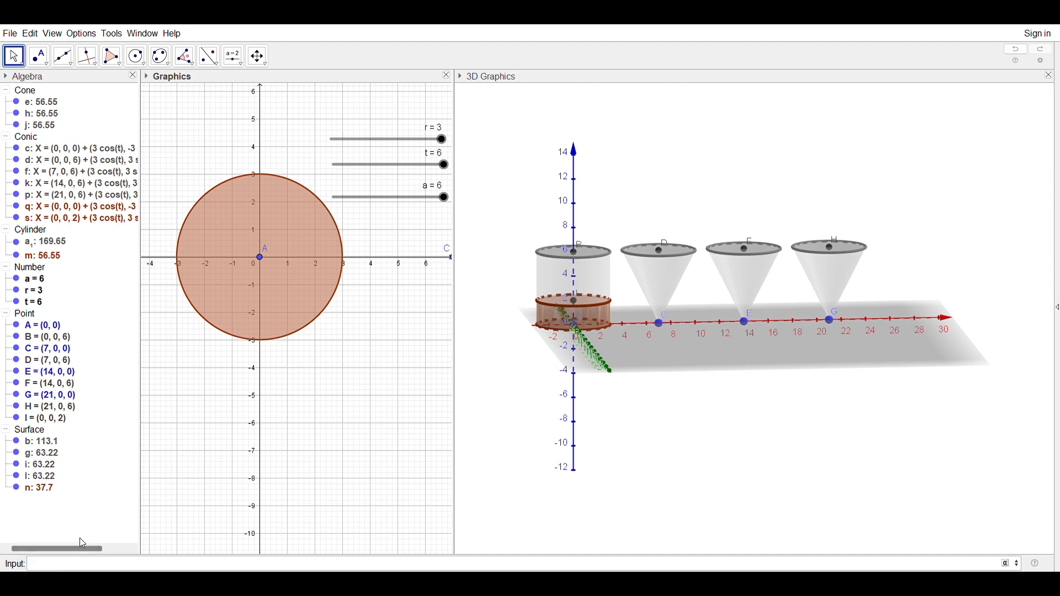
# Step: Define point J = (7, 0, a) inside the first cone and set slider a to 4
pyautogui.write('J=(')
pyautogui.write('7,0,a')
pyautogui.press('Return')
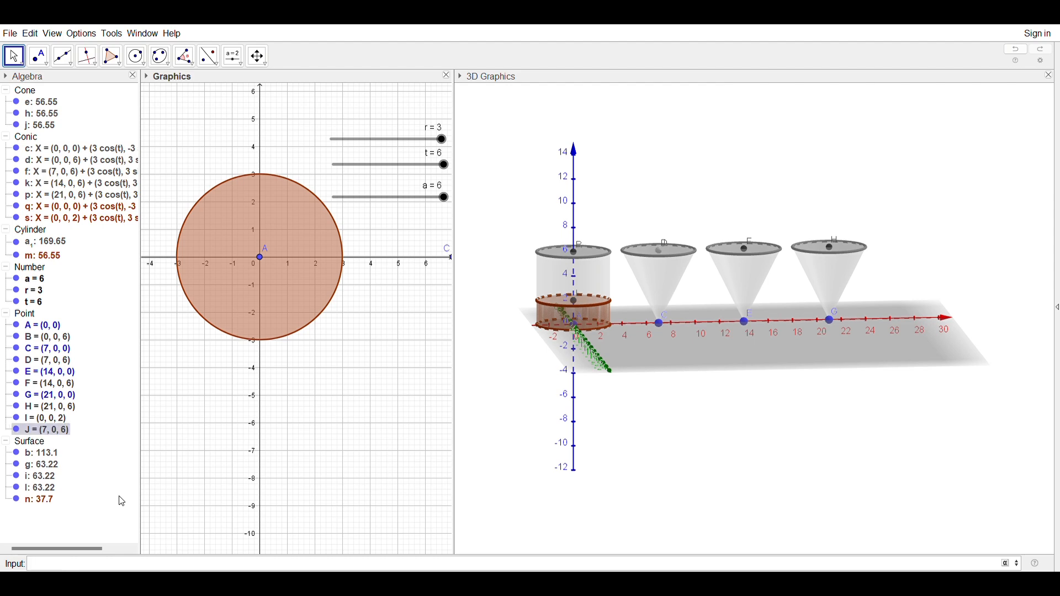
pyautogui.moveTo(446, 199); pyautogui.dragTo(410, 205)
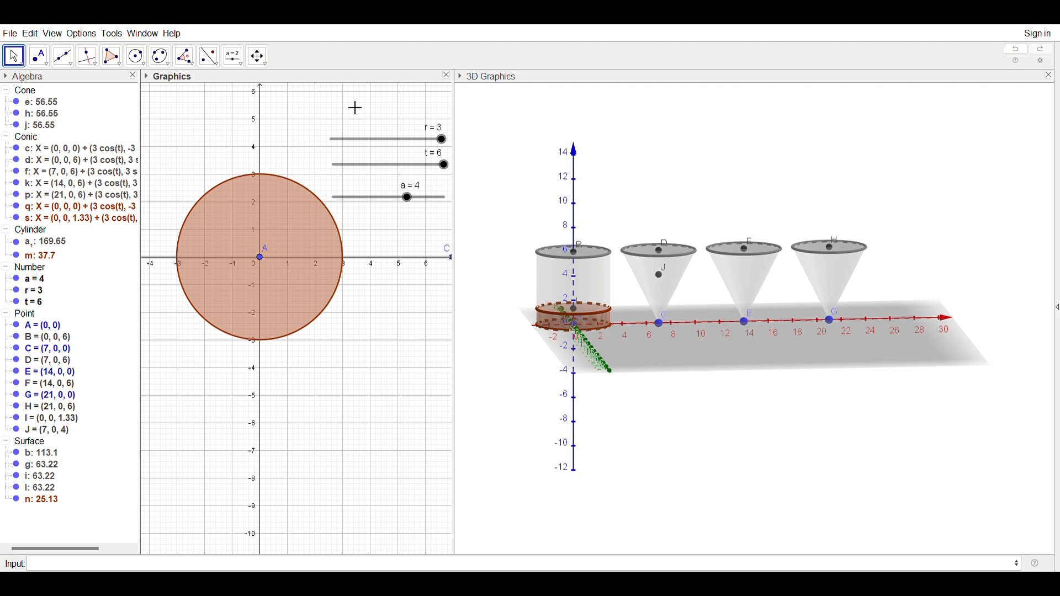
# Step: Construct an inner cone with base centre J and apex C, and set slider a to 6
pyautogui.click(494, 123)
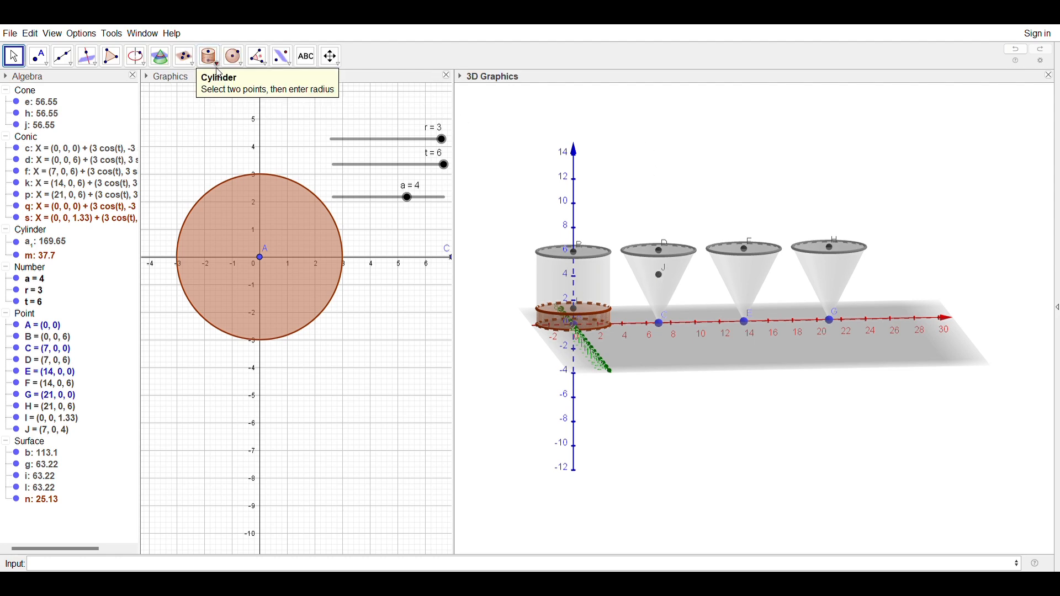
pyautogui.click(237, 180)
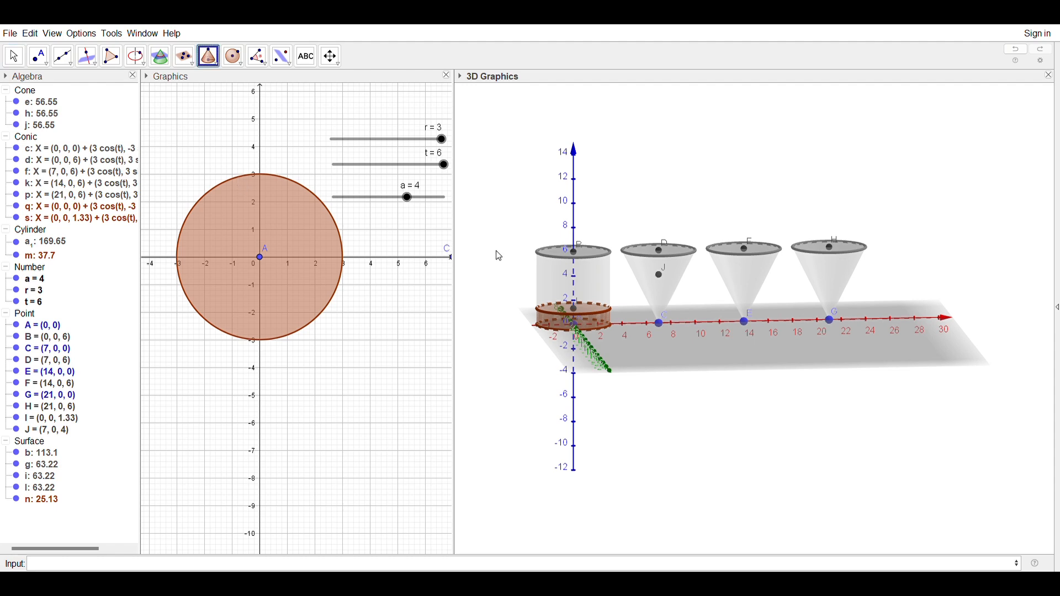
pyautogui.click(658, 275)
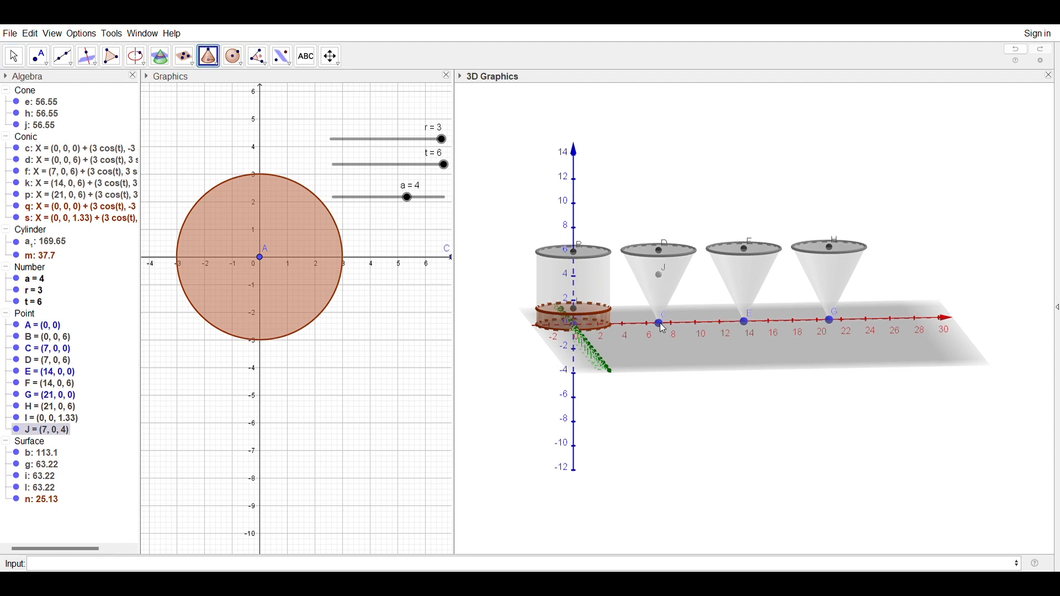
pyautogui.click(659, 323)
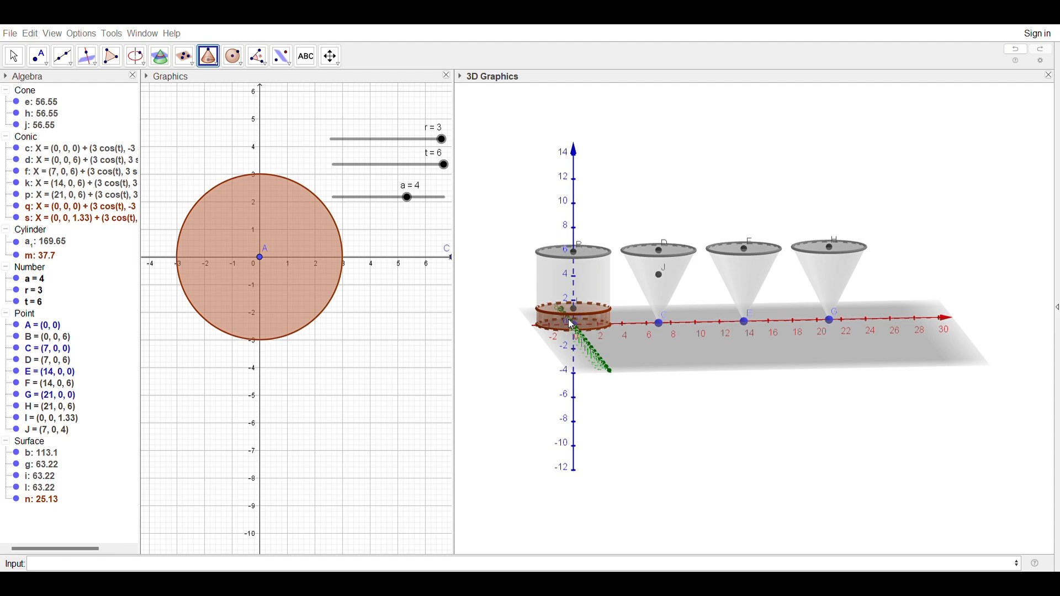
pyautogui.moveTo(409, 198); pyautogui.dragTo(463, 243)
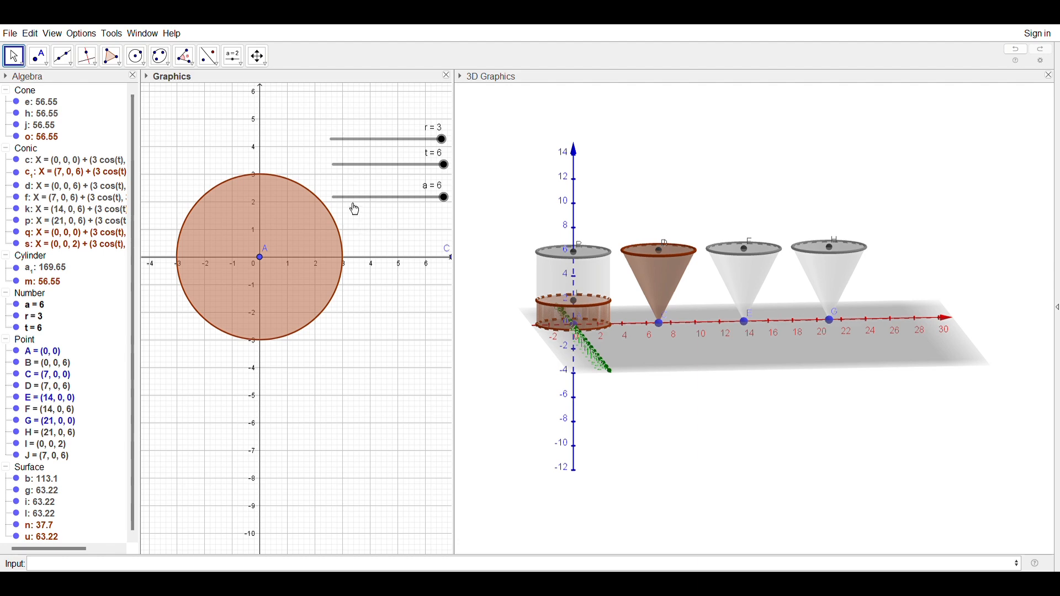
# Step: Create slider b with value 1 below slider a and define point K = (0, 0, 2b/3)
pyautogui.click(233, 55)
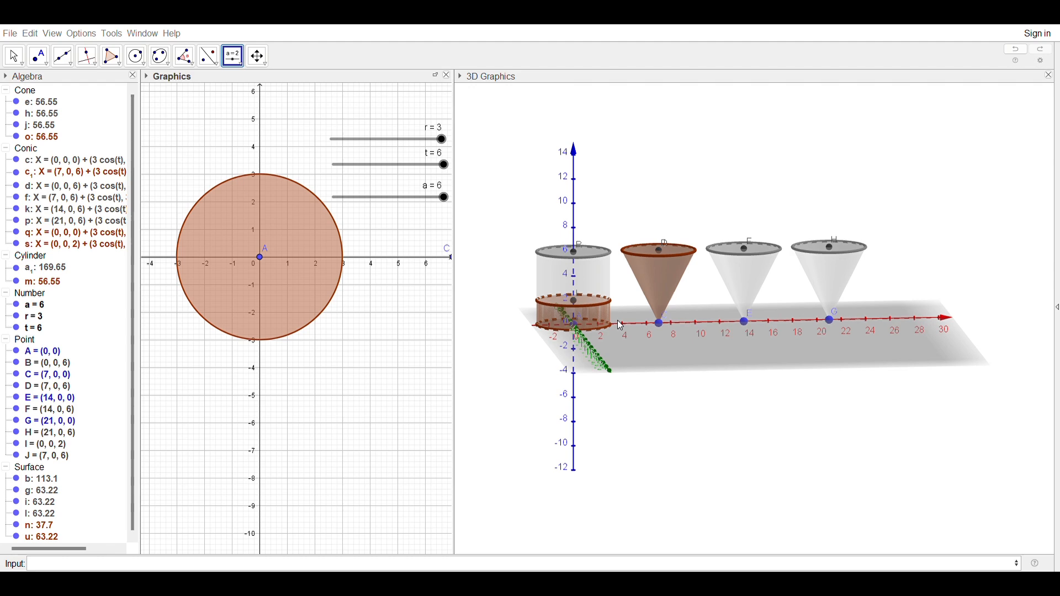
pyautogui.click(502, 356)
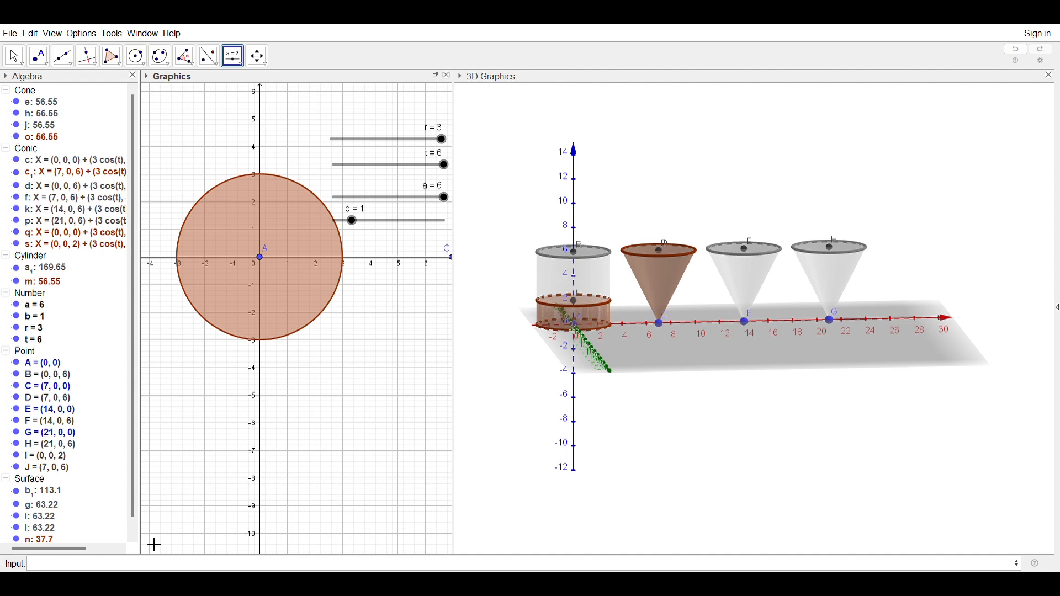
pyautogui.click(48, 568)
pyautogui.write('K=(0,0),2b/3')
pyautogui.press('Return')
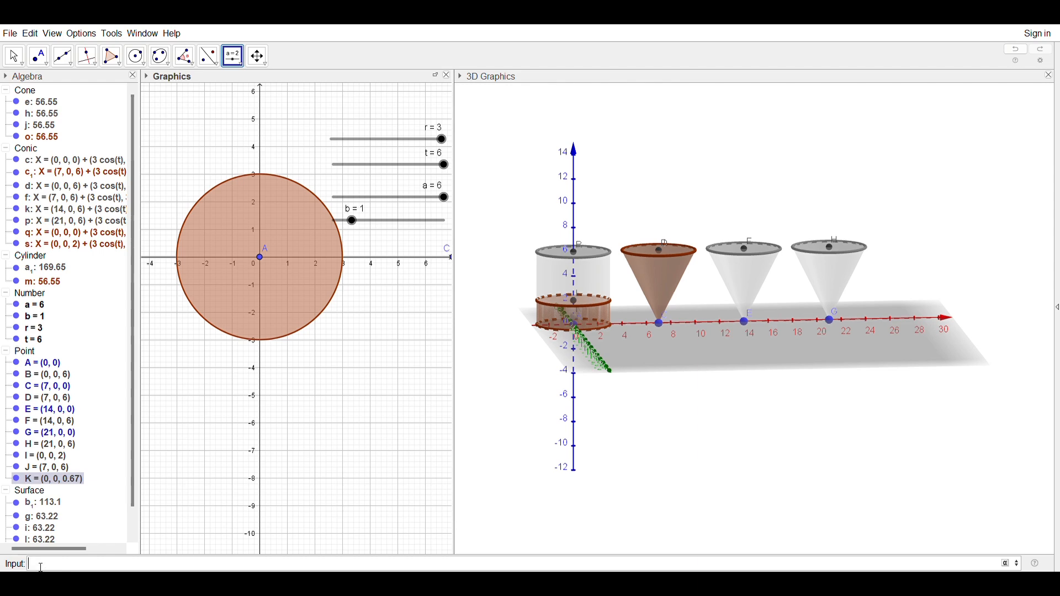
# Step: Construct a cylinder on circle s with height b/3 using the Cylinder command
pyautogui.write('cyl')
pyautogui.press('Return')
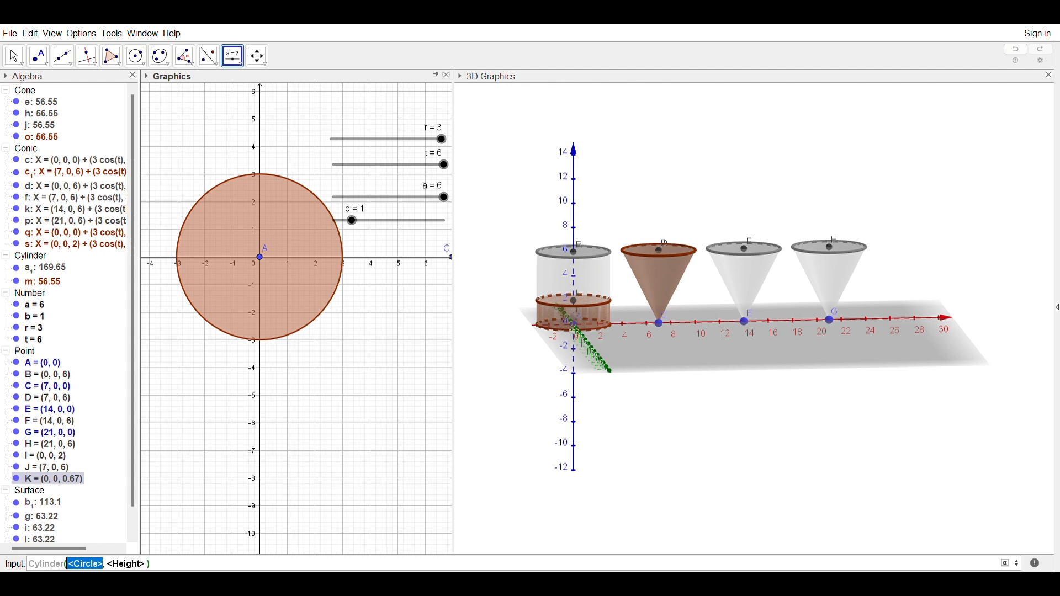
pyautogui.write('s')
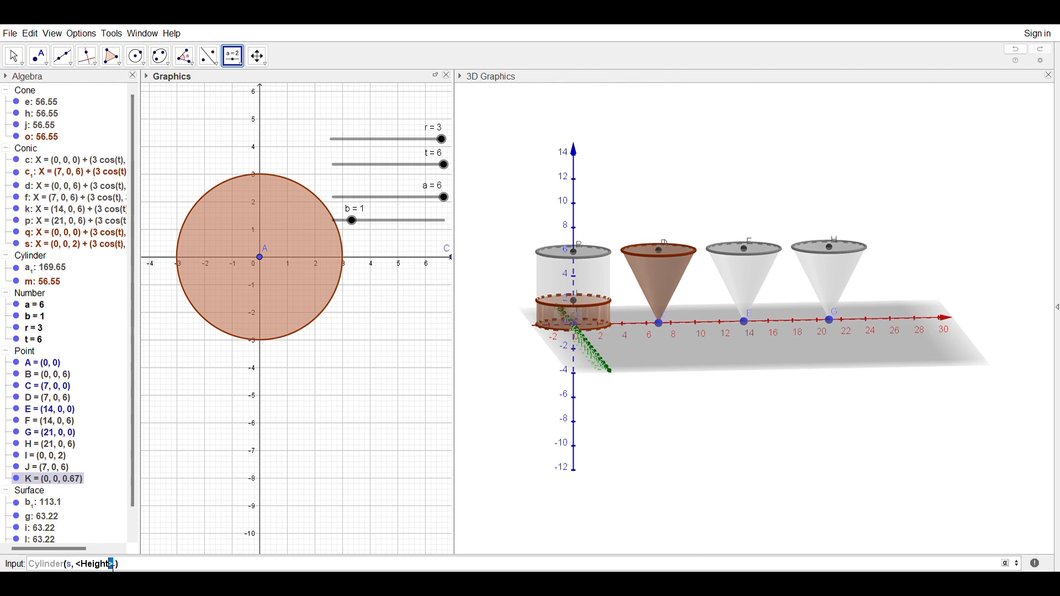
pyautogui.moveTo(114, 564); pyautogui.dragTo(81, 565)
pyautogui.press('BackSpace')
pyautogui.press('BackSpace')
pyautogui.write('b')
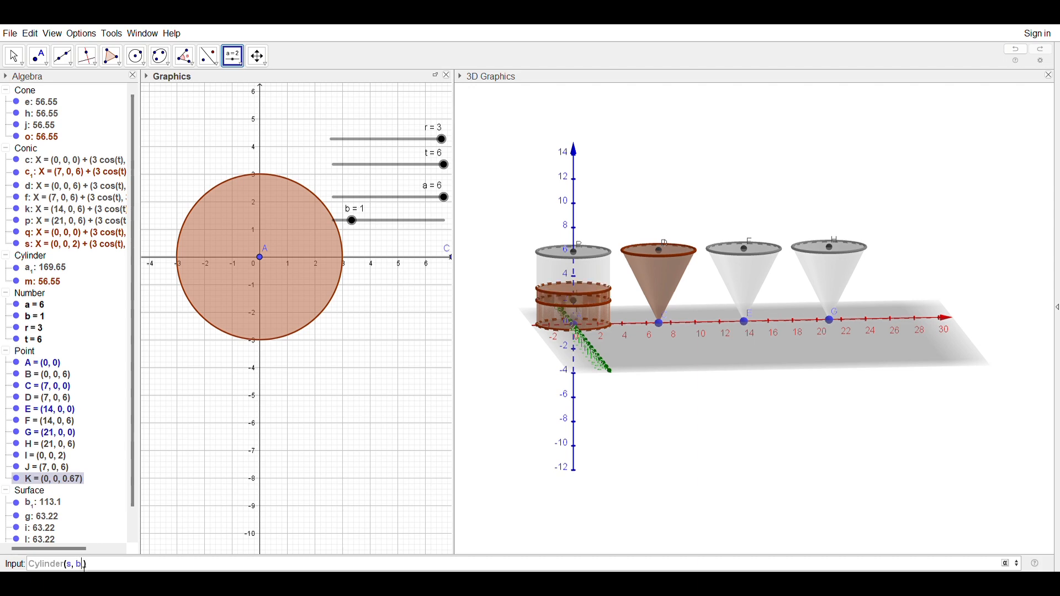
pyautogui.write('/3')
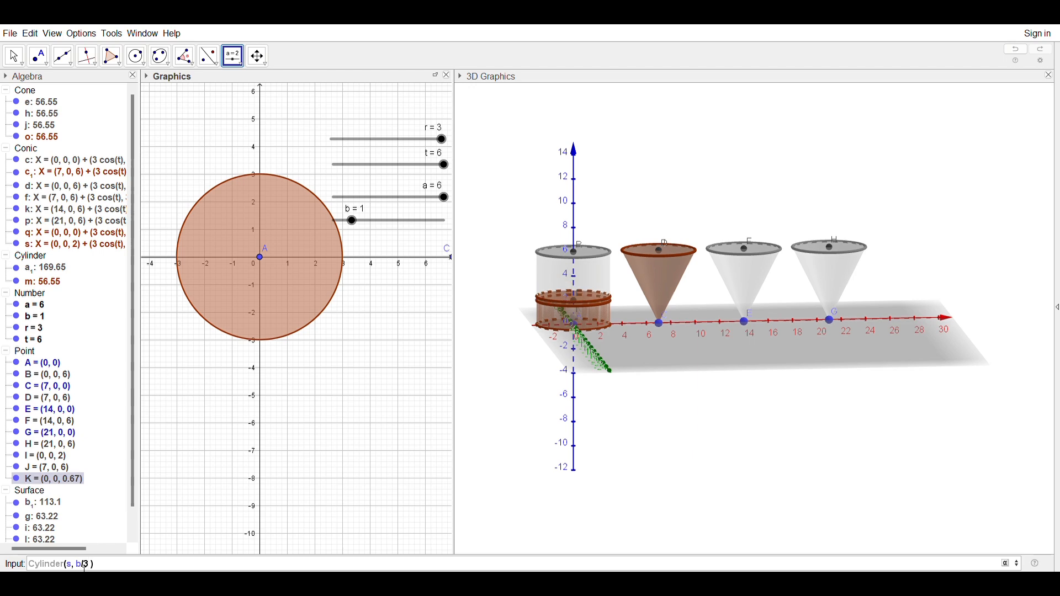
pyautogui.press('Return')
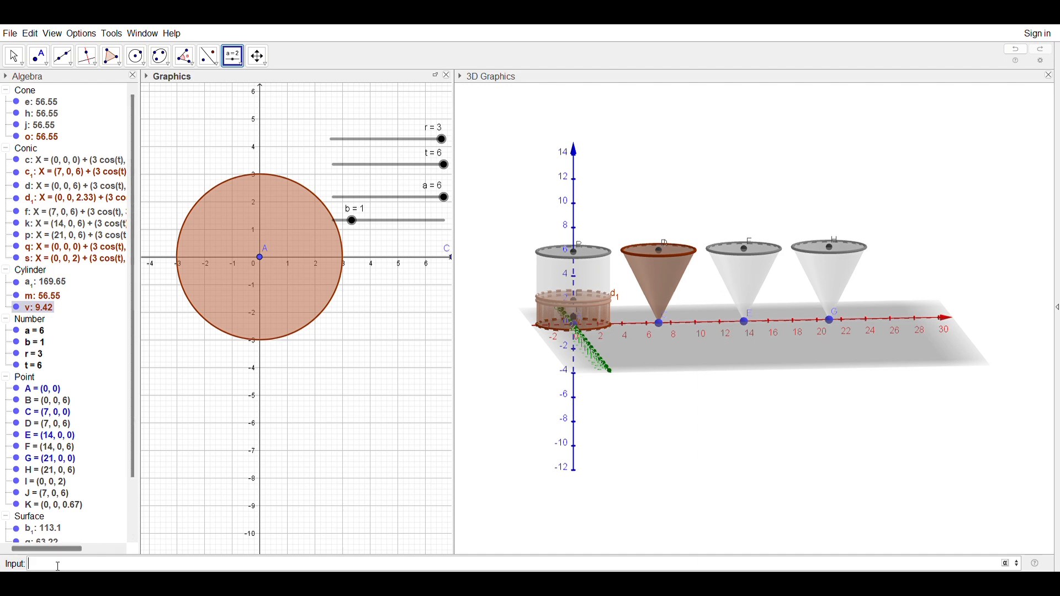
# Step: Define point L = (14, 0, b) inside the second cone and set slider b to 4
pyautogui.write('L=(14,0')
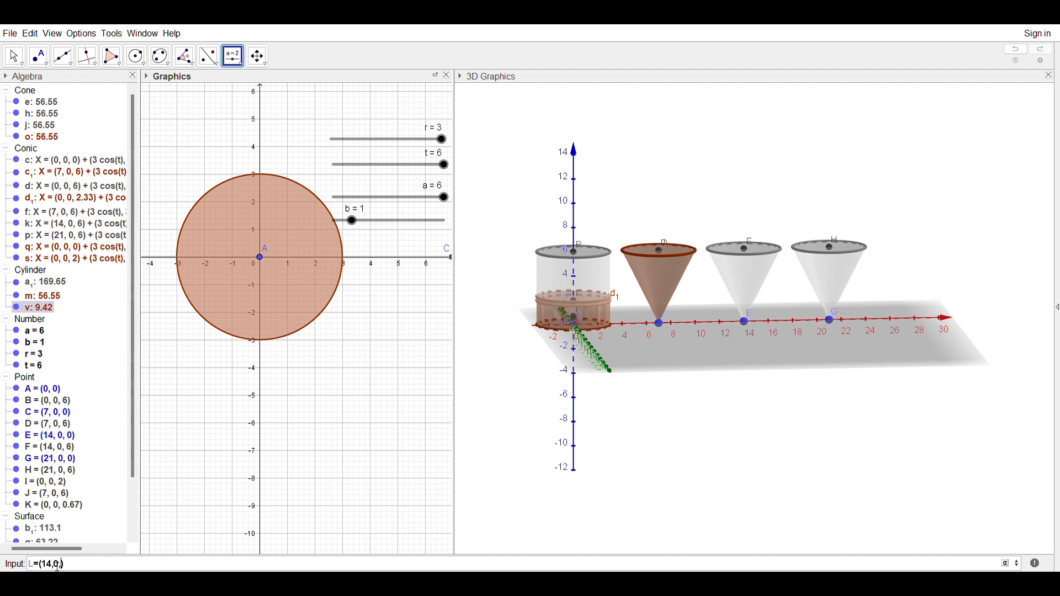
pyautogui.write(',b')
pyautogui.press('Return')
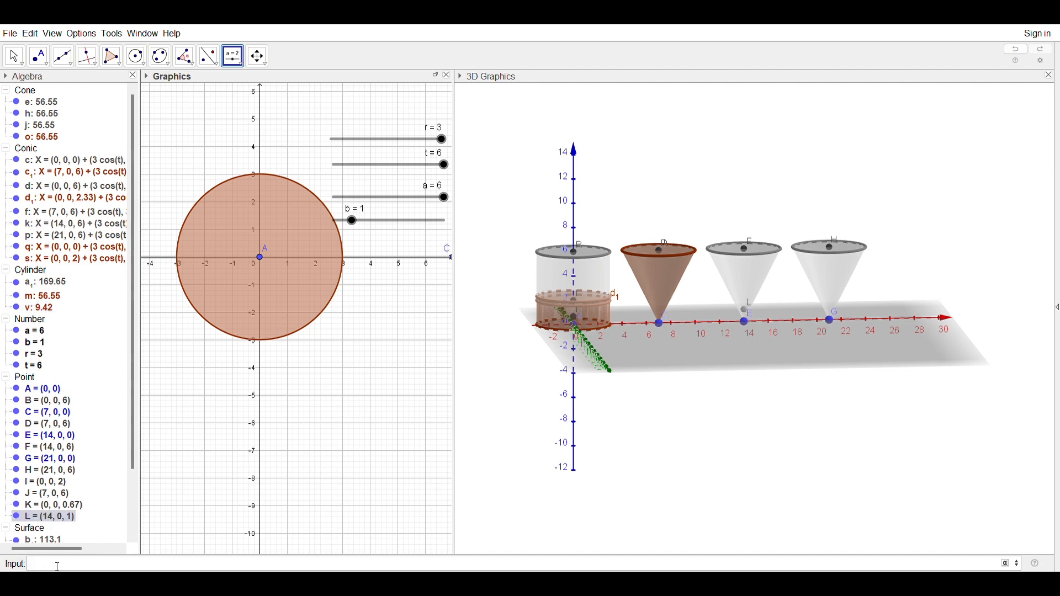
pyautogui.moveTo(352, 221); pyautogui.dragTo(408, 222)
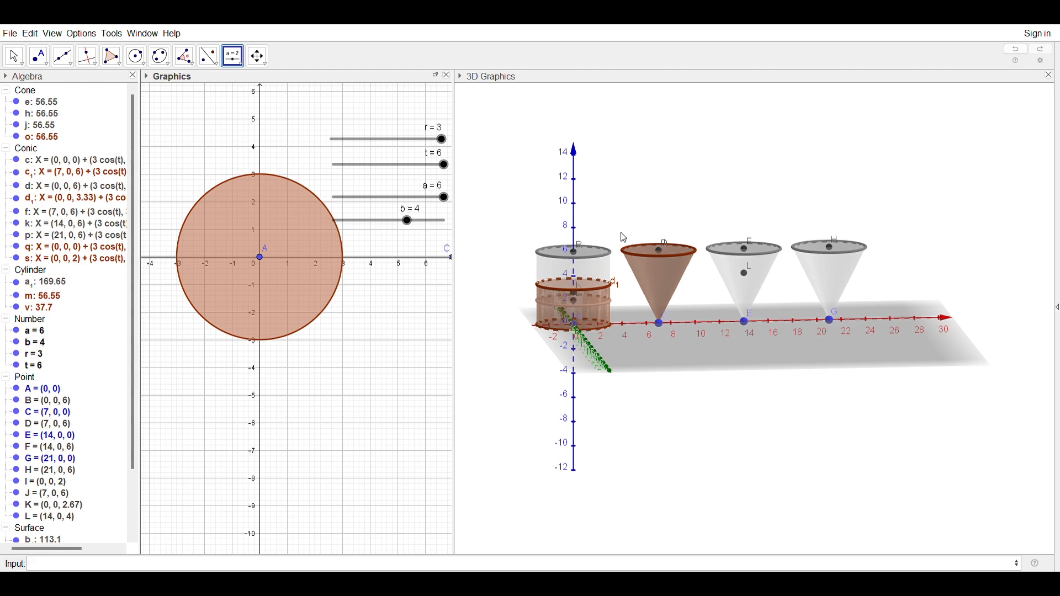
# Step: Construct an inner cone with base centre L, apex E and a radius proportional to b, and set slider b to 6
pyautogui.click(680, 148)
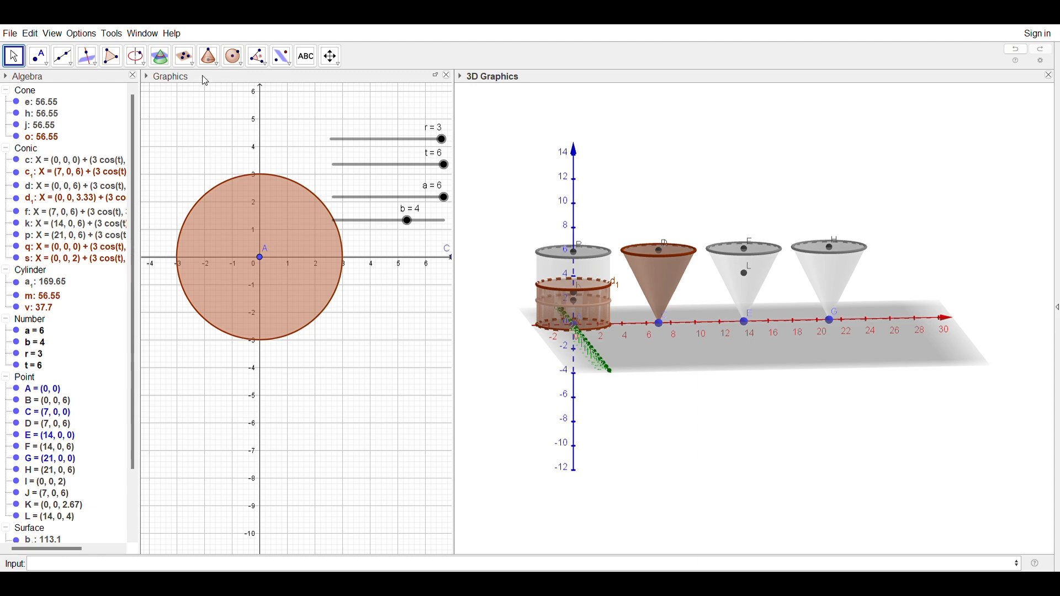
pyautogui.click(208, 56)
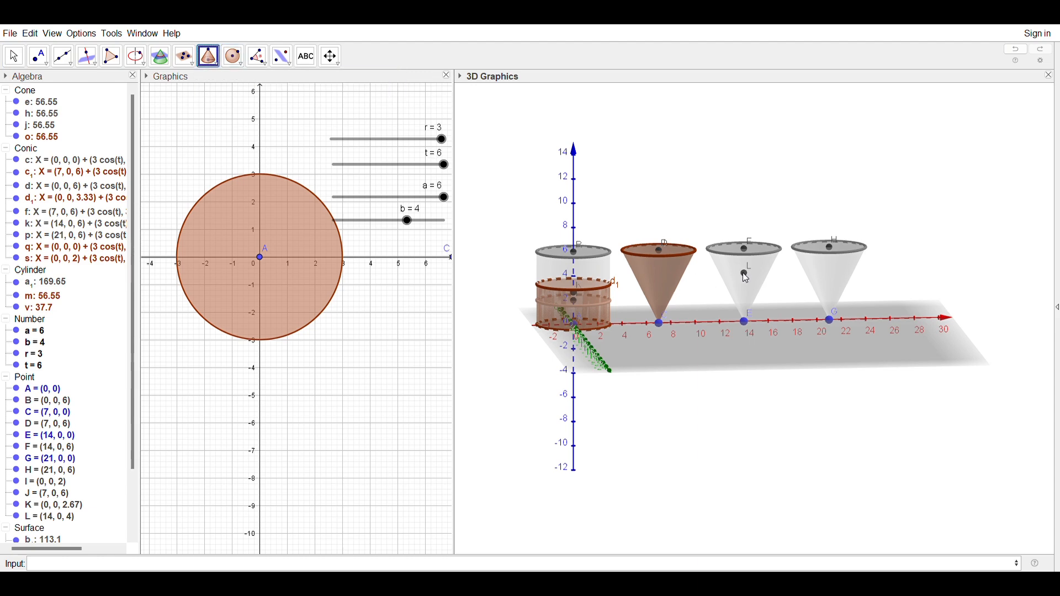
pyautogui.click(745, 273)
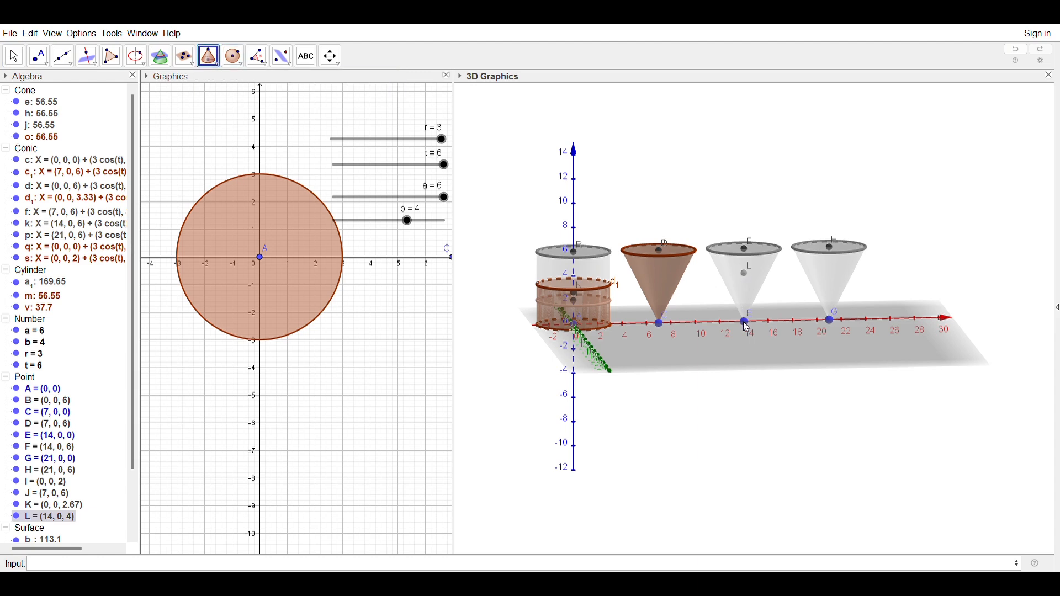
pyautogui.click(743, 322)
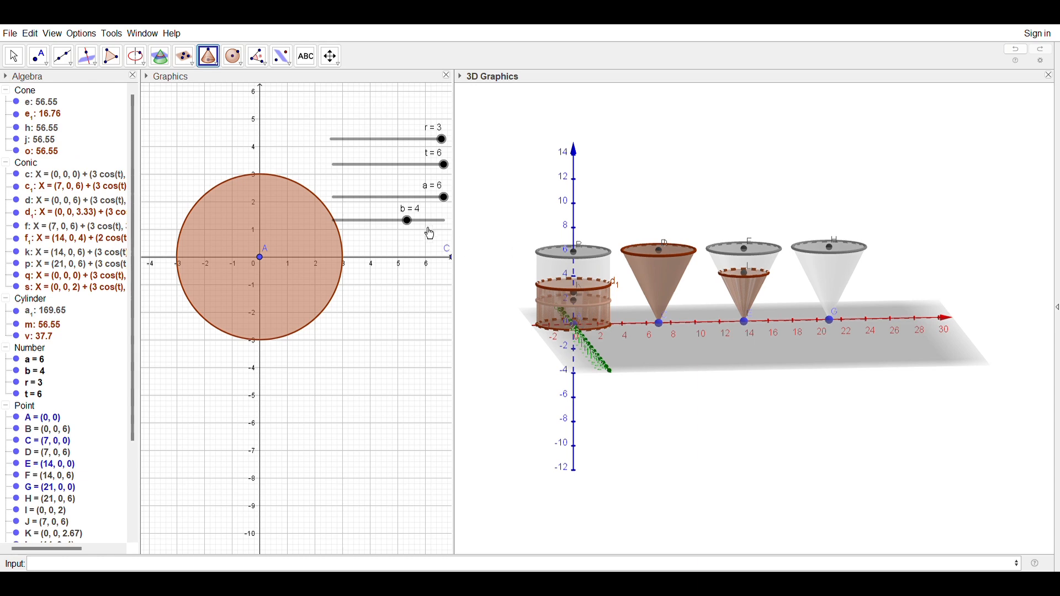
pyautogui.moveTo(412, 224); pyautogui.dragTo(457, 231)
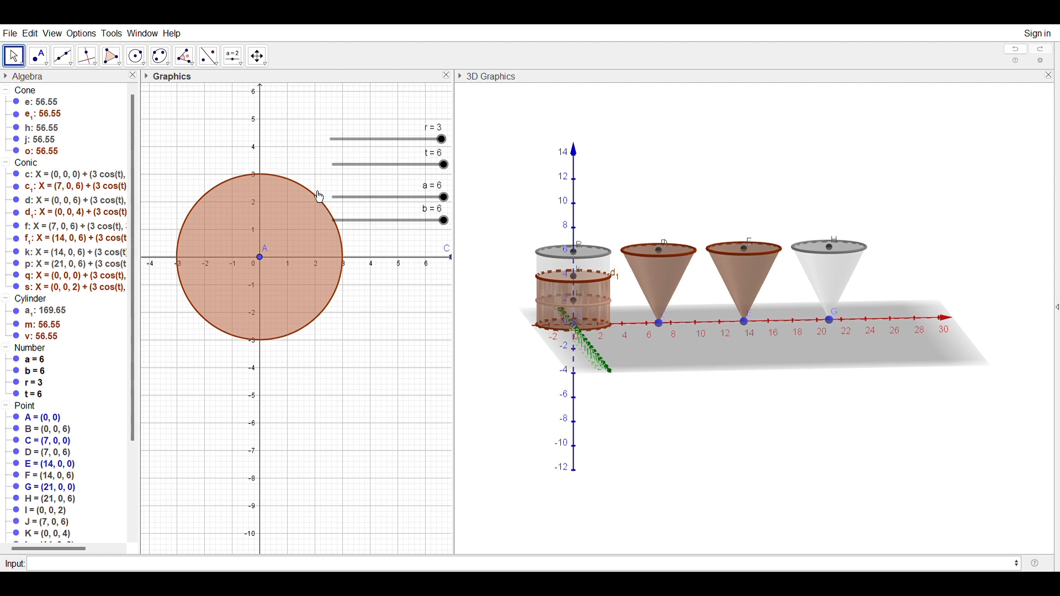
# Step: Create slider c with value 1 below slider b and define point M = (0, 0, c)
pyautogui.click(235, 57)
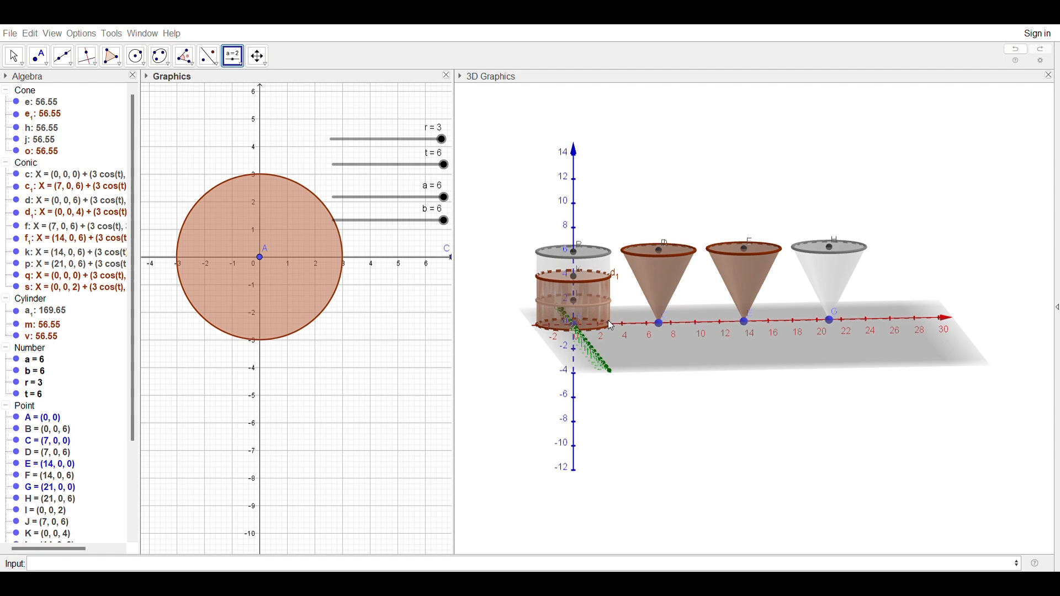
pyautogui.click(504, 360)
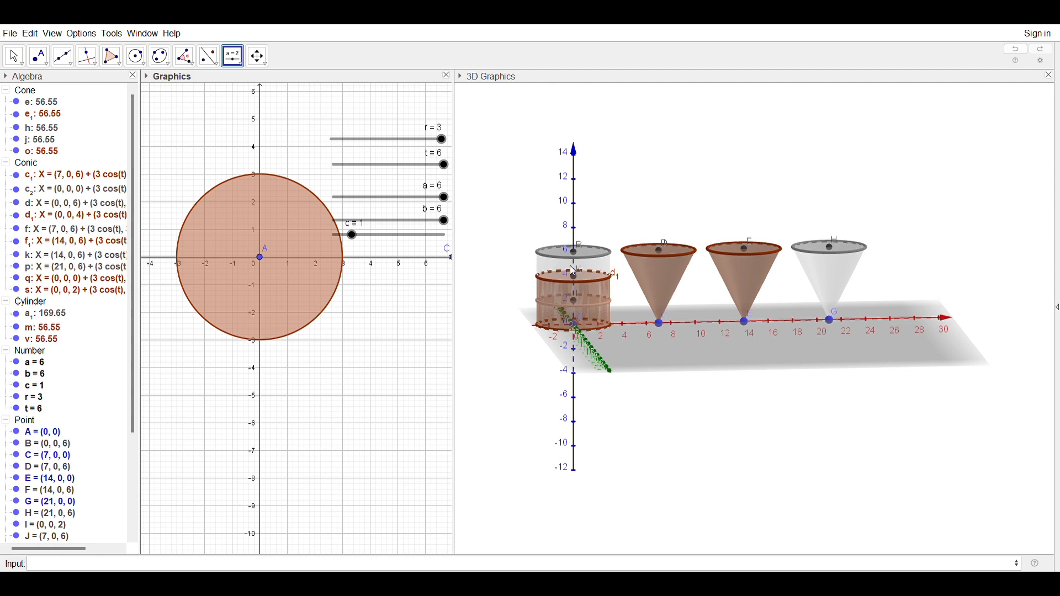
pyautogui.click(51, 565)
pyautogui.write('M=(0,0),c')
pyautogui.press('Return')
# Step: Construct a cylinder on circle d_1 with height c/3 using the Cylinder command
pyautogui.write('cyl')
pyautogui.press('Return')
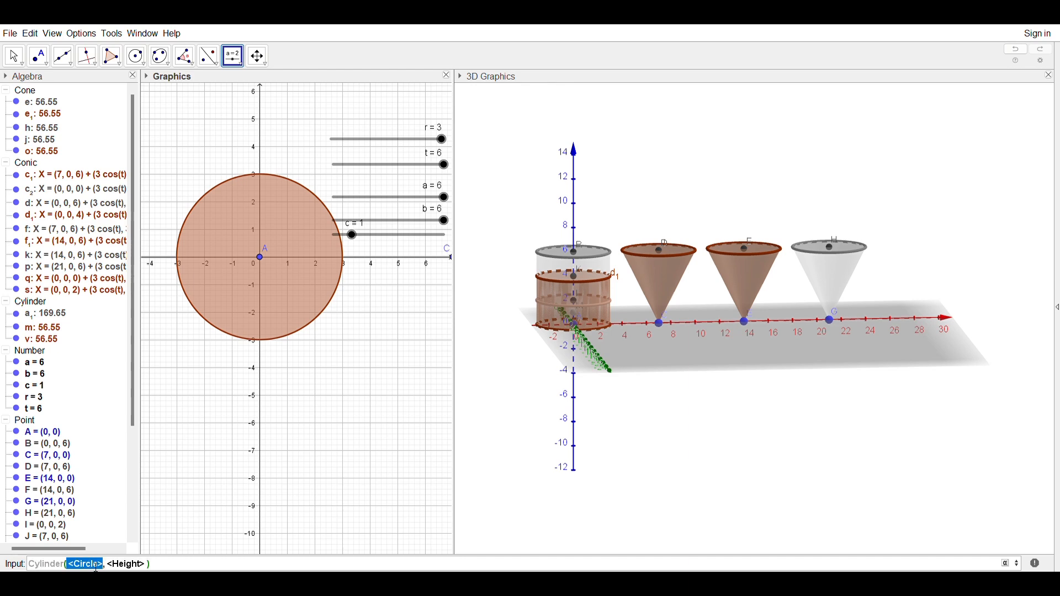
pyautogui.press('BackSpace')
pyautogui.write('d')
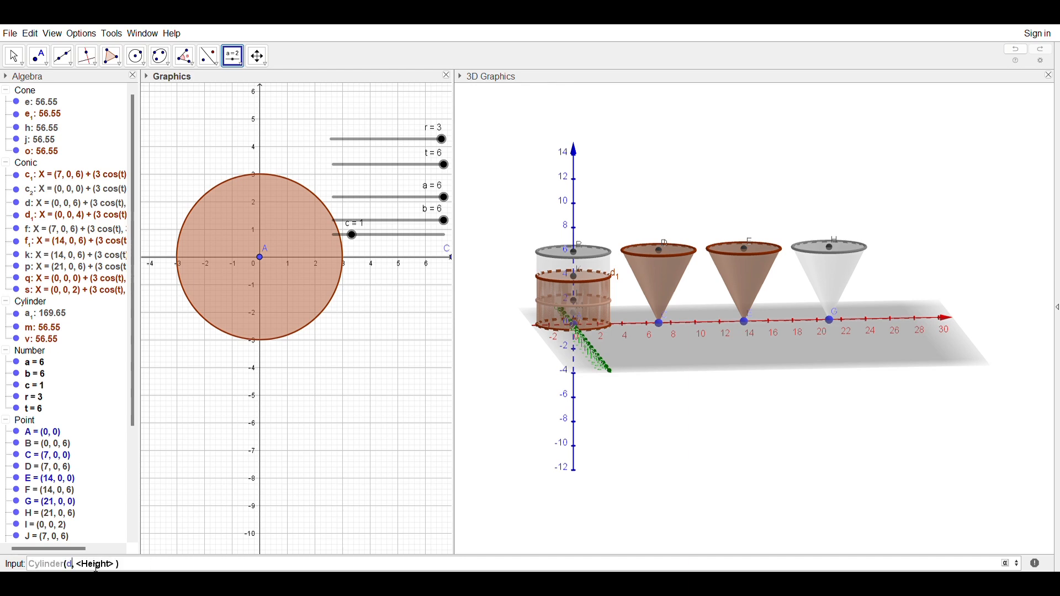
pyautogui.write('_1')
pyautogui.click(130, 568)
pyautogui.press('BackSpace')
pyautogui.press('BackSpace')
pyautogui.press('BackSpace')
pyautogui.press('BackSpace')
pyautogui.press('BackSpace')
pyautogui.press('BackSpace')
pyautogui.press('BackSpace')
pyautogui.press('BackSpace')
pyautogui.press('BackSpace')
pyautogui.write('c')
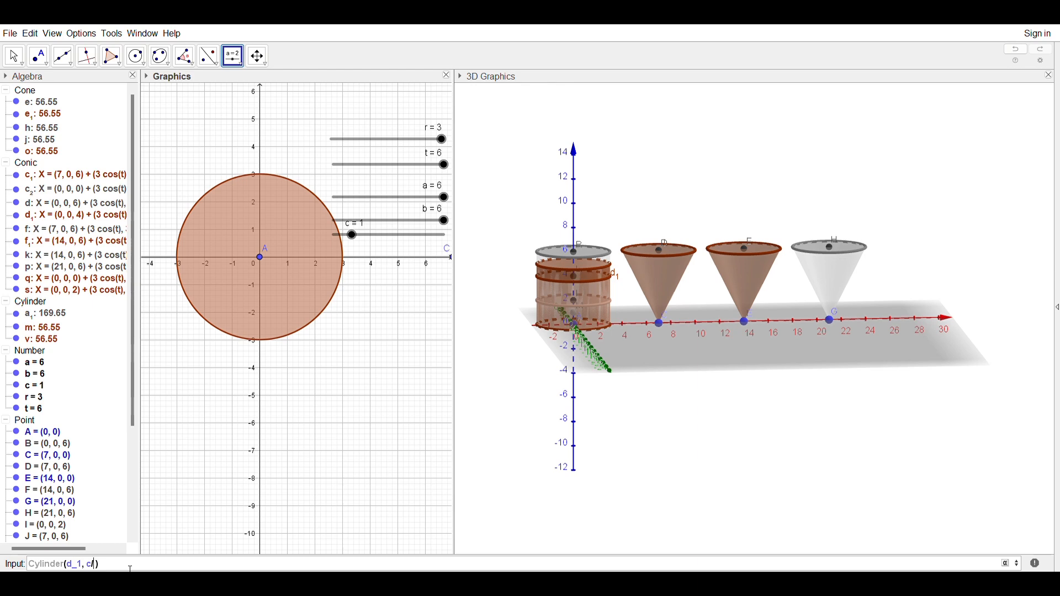
pyautogui.write('/3')
pyautogui.press('Return')
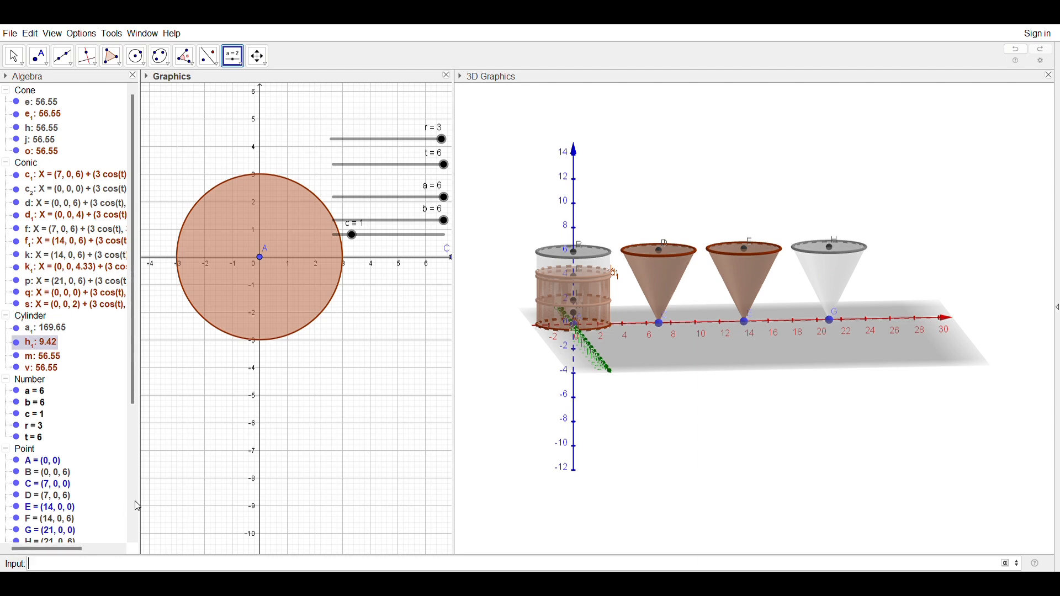
# Step: Define point N = (21, 0, c) inside the third cone and set slider c to 3
pyautogui.write('N=(21,0,c')
pyautogui.press('Return')
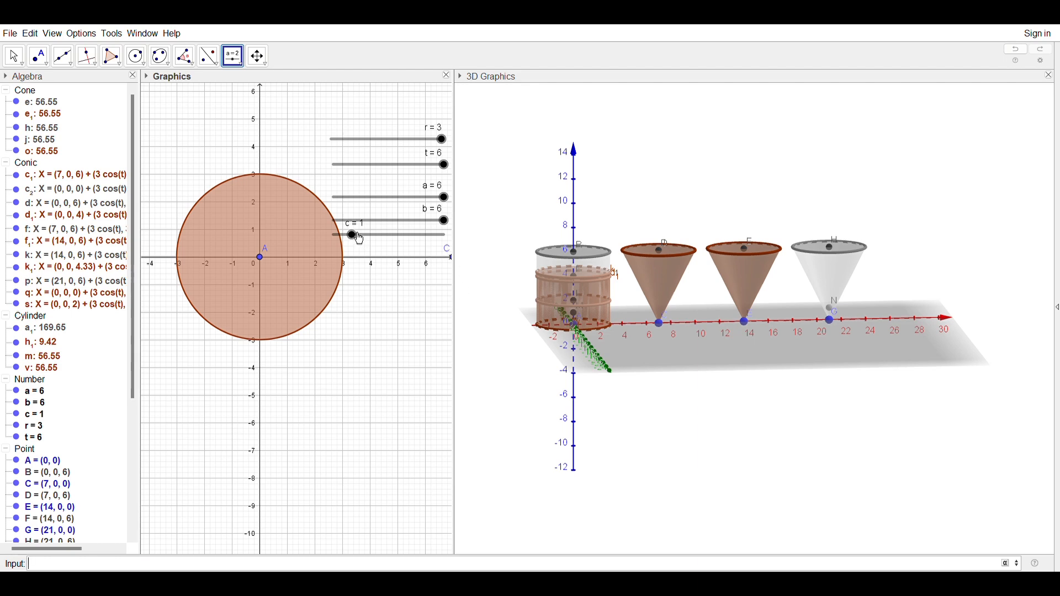
pyautogui.moveTo(356, 236); pyautogui.dragTo(396, 236)
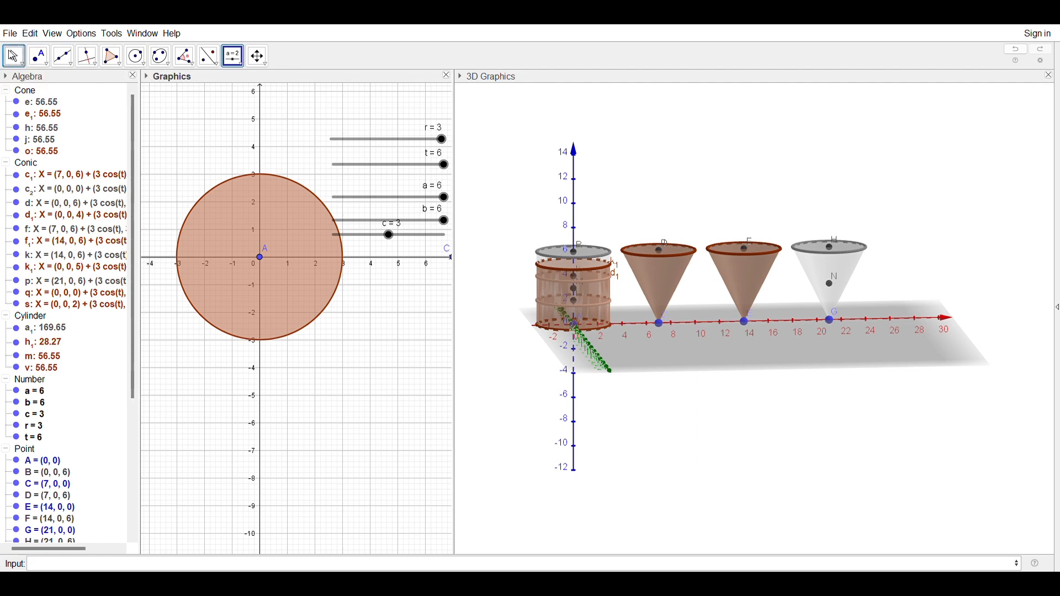
# Step: Construct an inner cone with base centre N, apex G and a radius proportional to c
pyautogui.press('Escape')
pyautogui.click(613, 158)
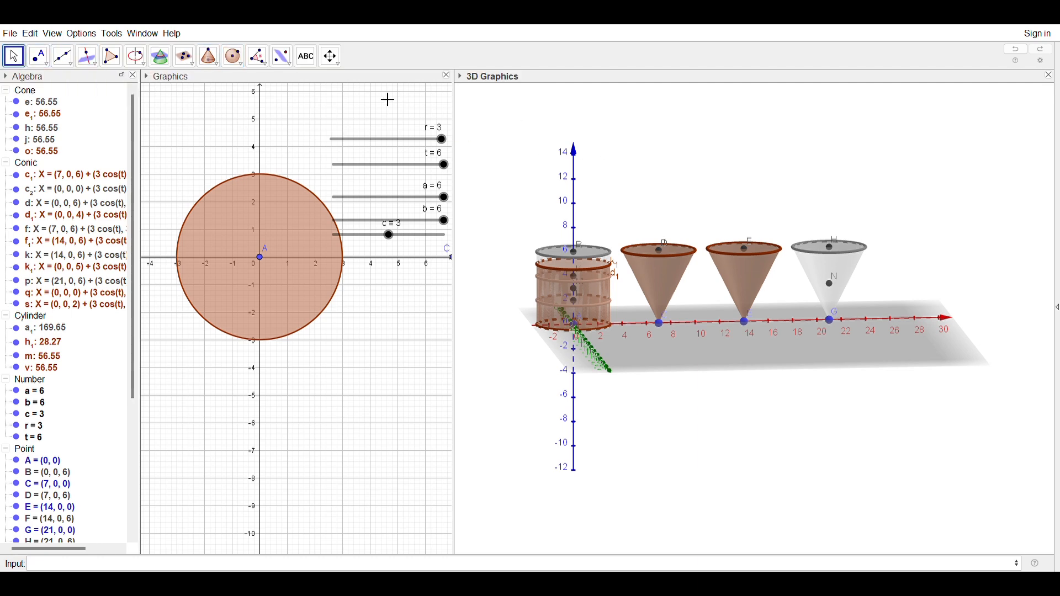
pyautogui.click(208, 56)
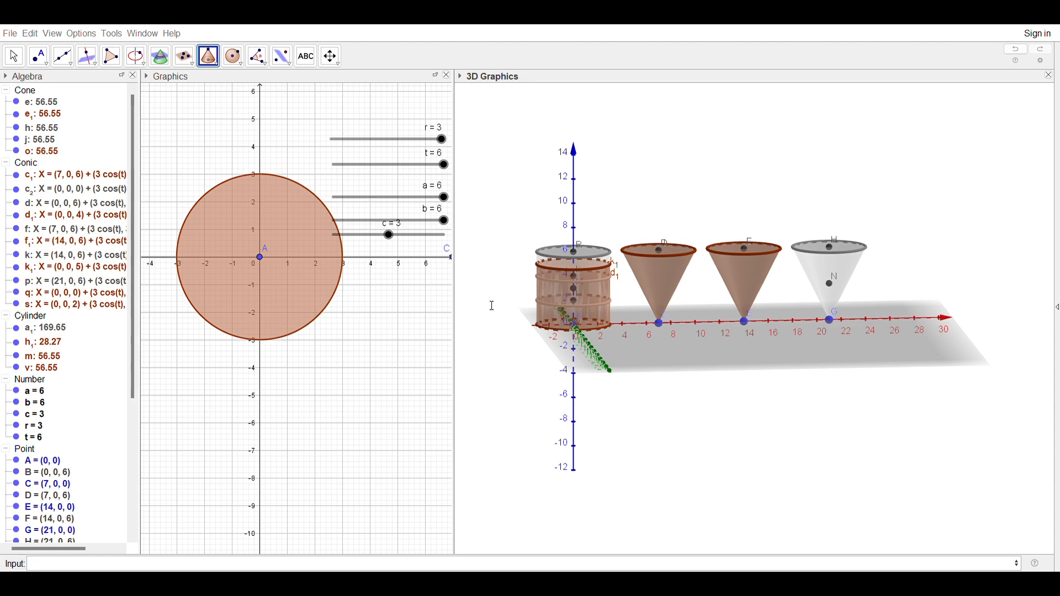
pyautogui.click(580, 317)
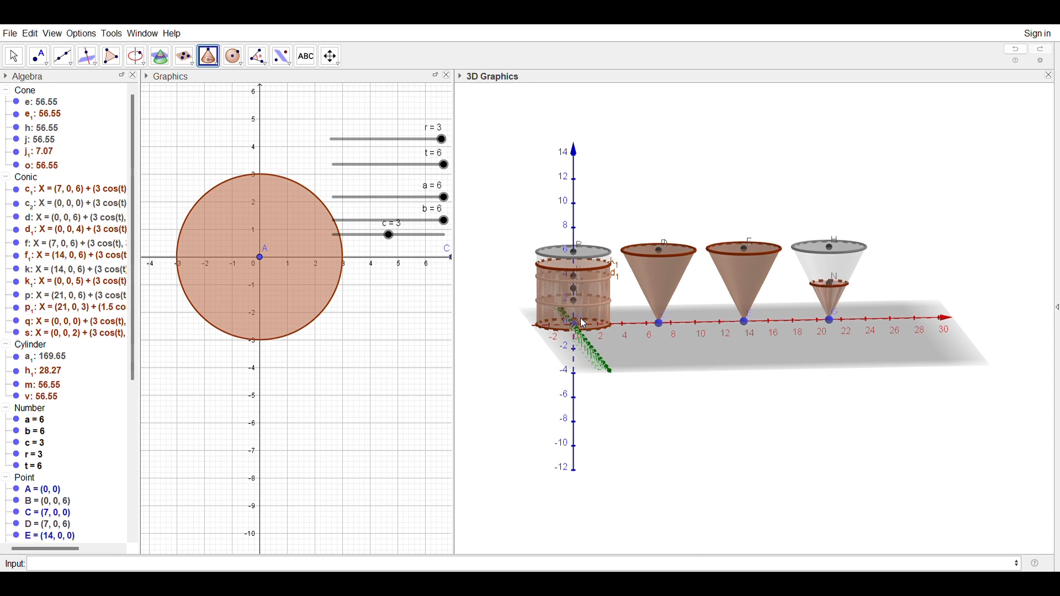
# Step: Set slider c to 6 and move the slider further down so it clears slider b
pyautogui.moveTo(390, 235); pyautogui.dragTo(469, 232)
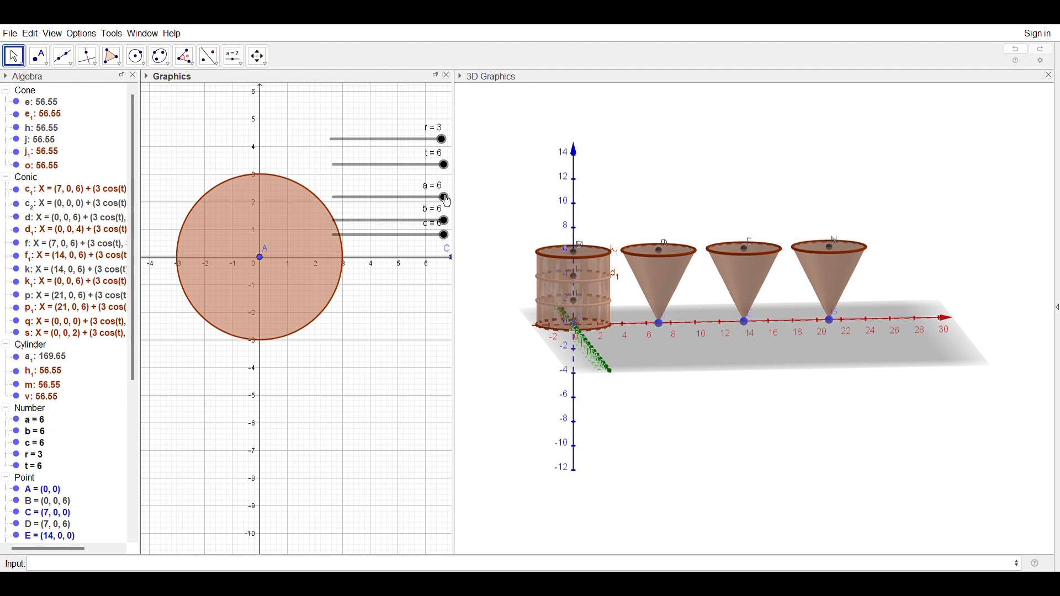
pyautogui.moveTo(446, 197); pyautogui.dragTo(473, 239)
pyautogui.moveTo(401, 240); pyautogui.dragTo(401, 252)
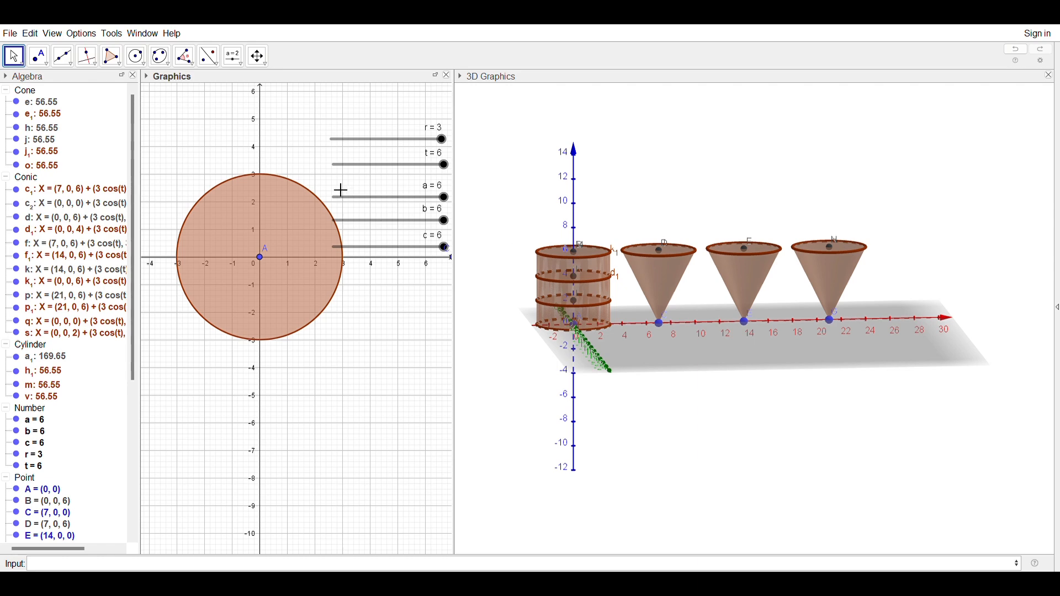
pyautogui.click(29, 91)
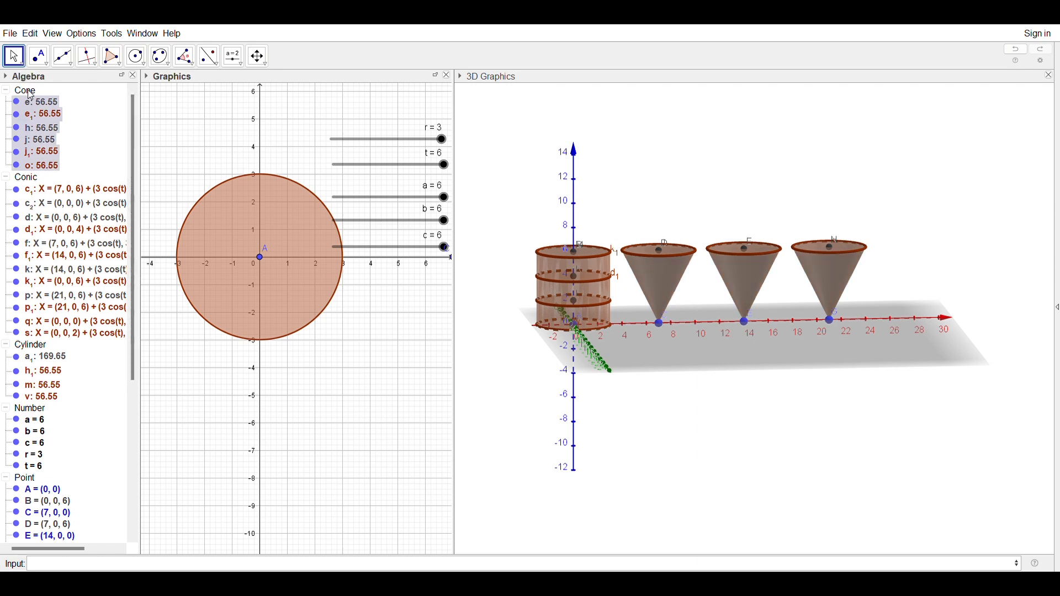
pyautogui.click(27, 97)
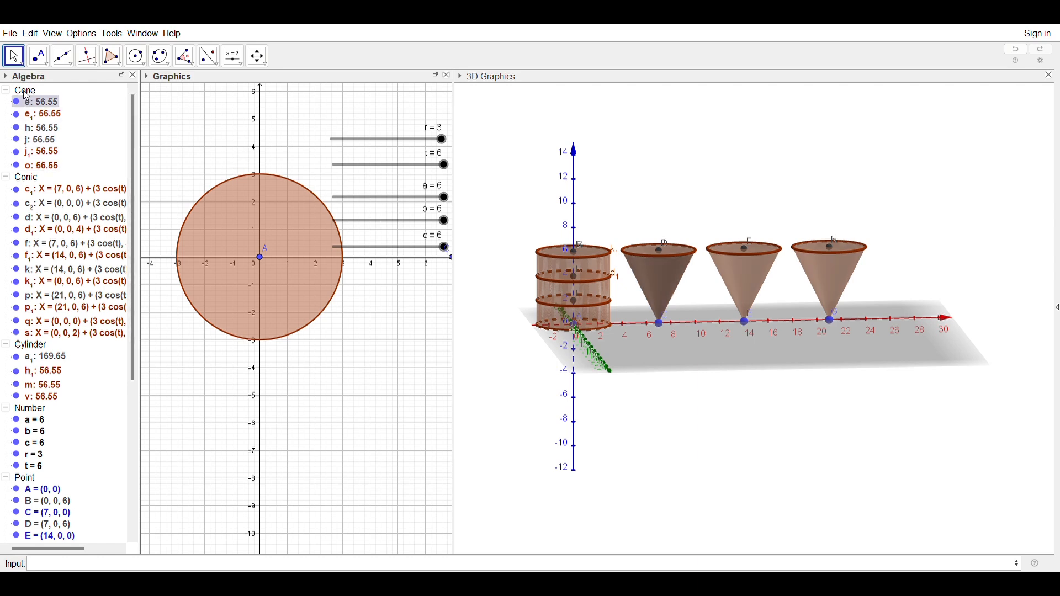
pyautogui.click(26, 88)
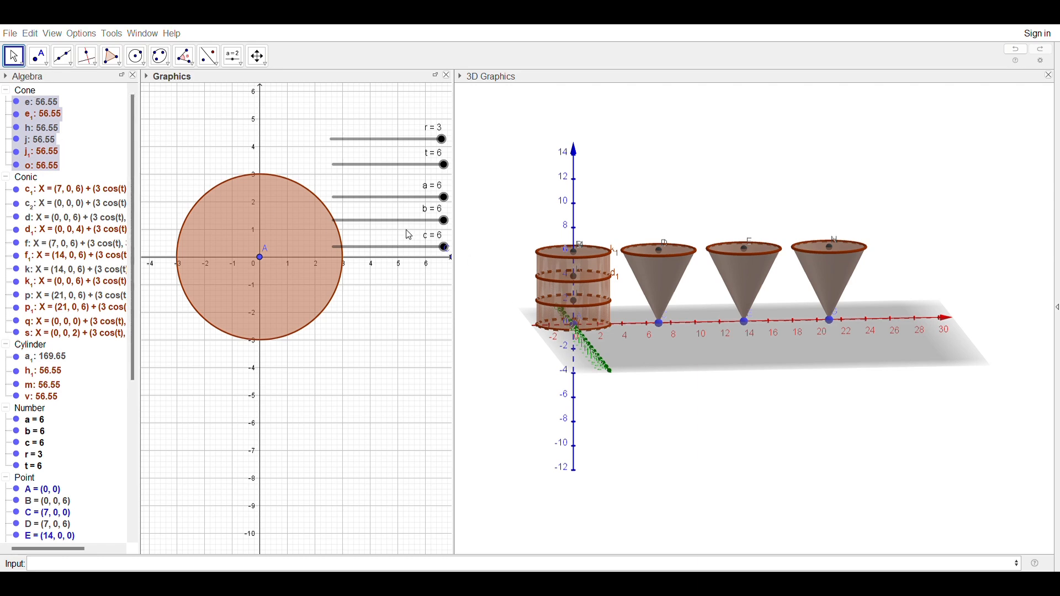
pyautogui.click(371, 209)
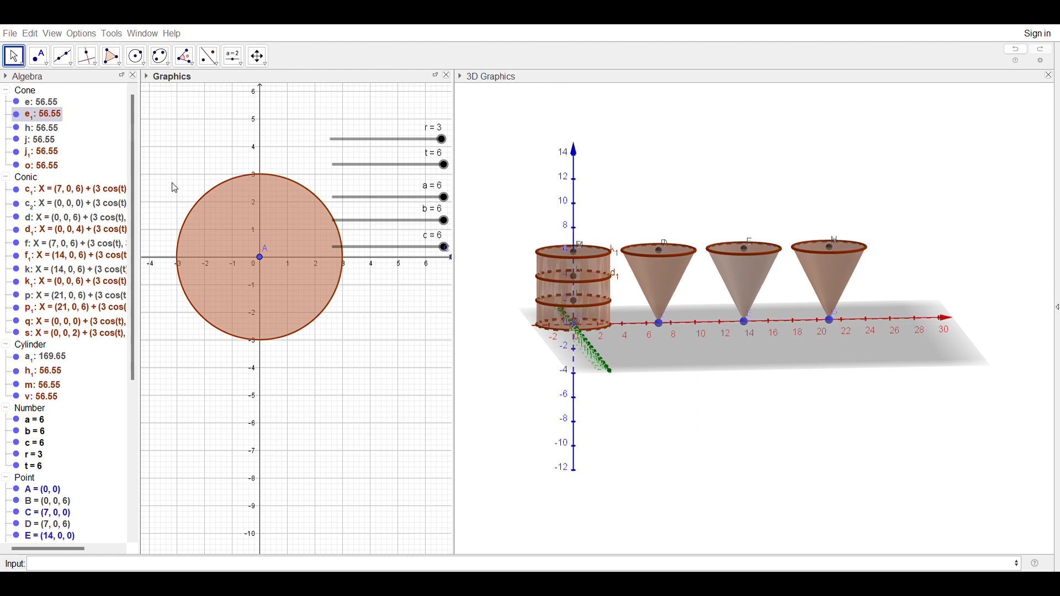
pyautogui.press('Up')
pyautogui.press('Down')
# Step: Set sliders a and b to 3 and slider c to 4 to fill the cones partially
pyautogui.moveTo(448, 200); pyautogui.dragTo(390, 200)
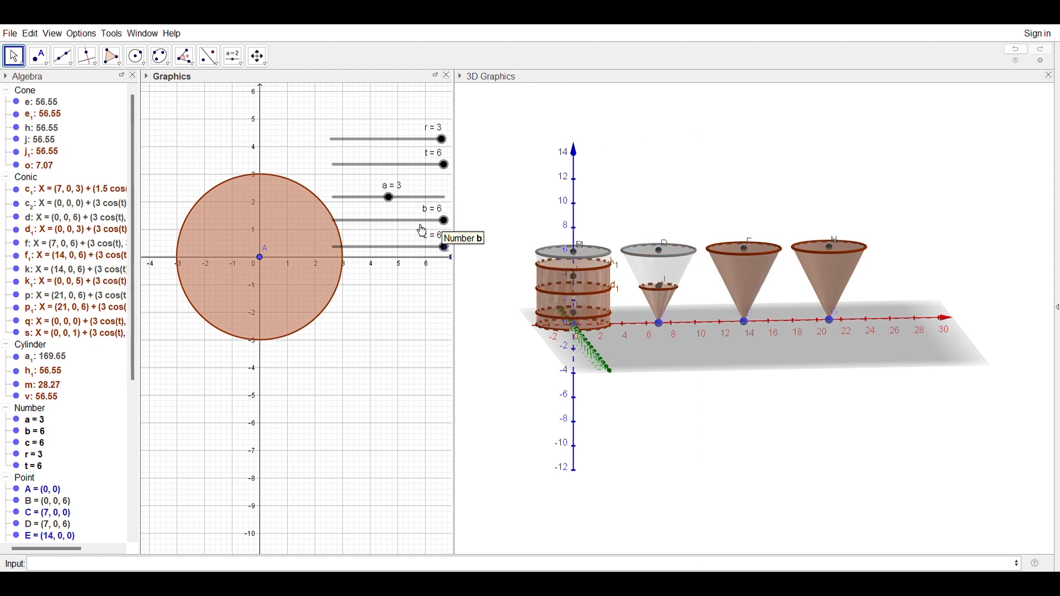
pyautogui.moveTo(444, 221); pyautogui.dragTo(390, 221)
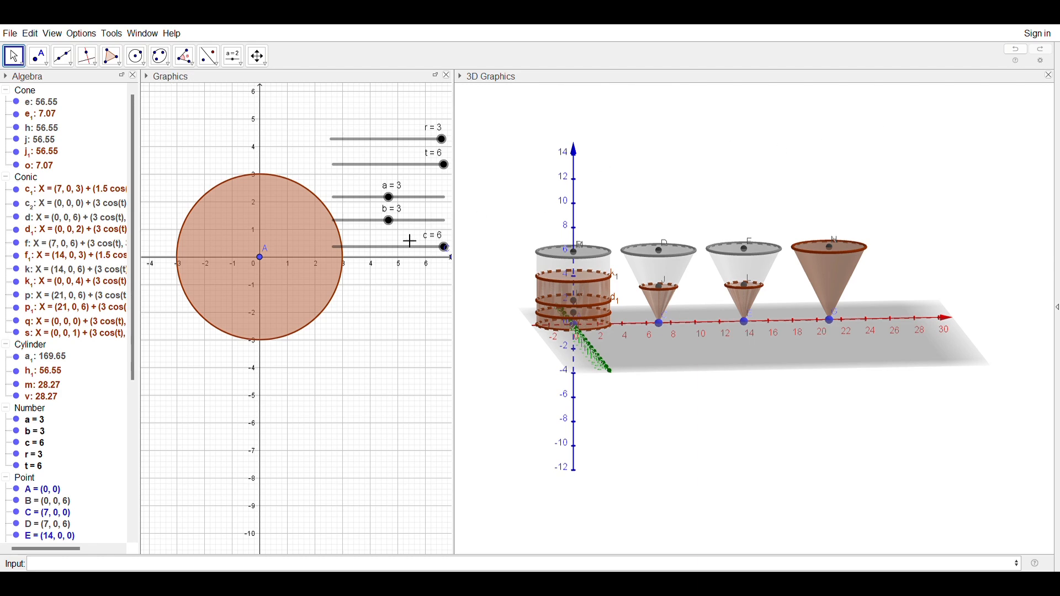
pyautogui.moveTo(445, 247); pyautogui.dragTo(408, 248)
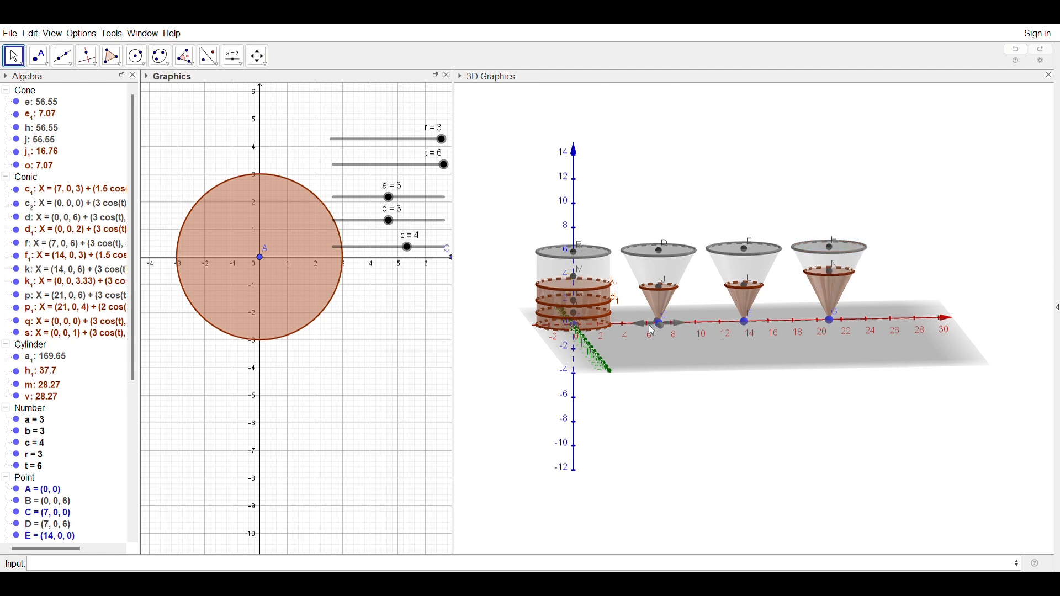
# Step: Recolour the inner cone e_1 inside the second cone purple
pyautogui.click(47, 116)
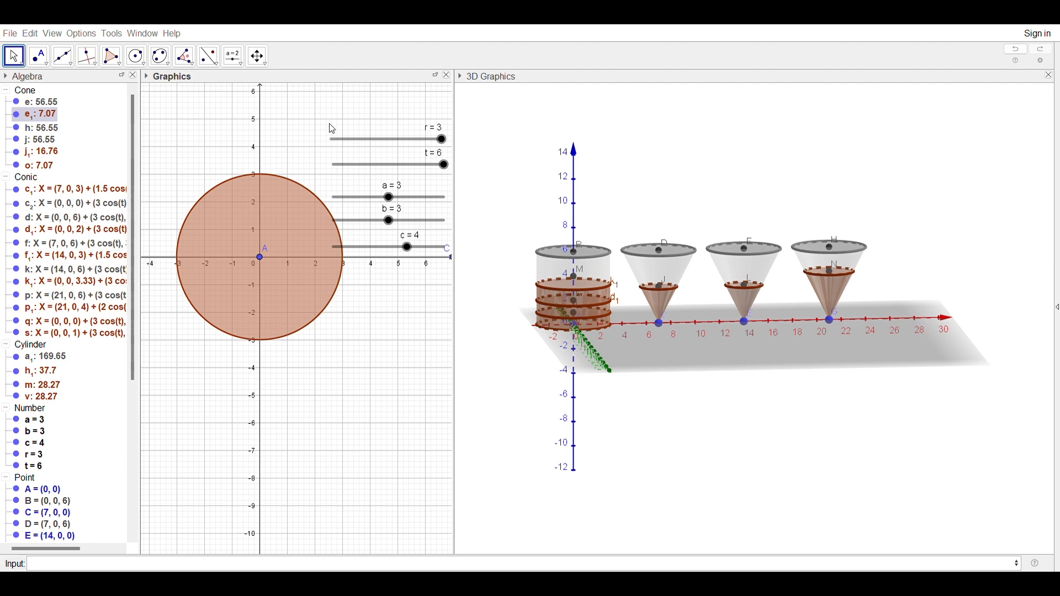
pyautogui.press('Up')
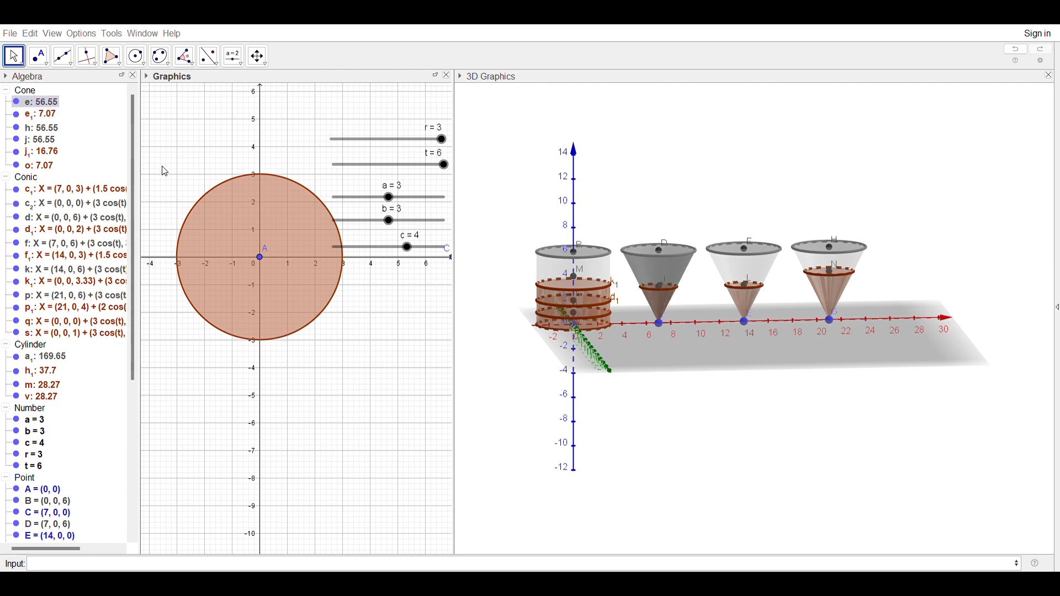
pyautogui.press('Down')
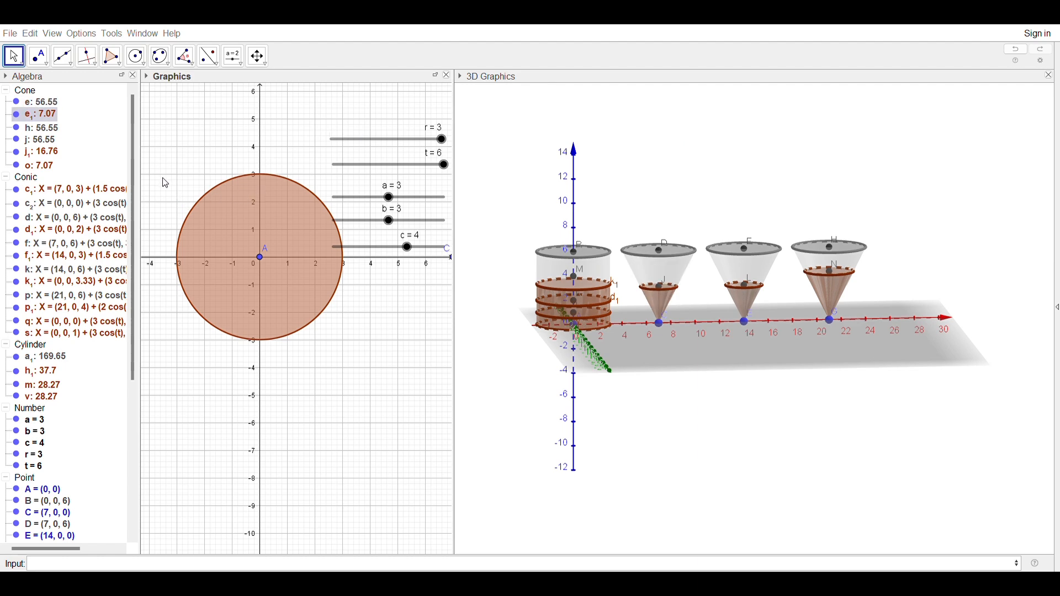
pyautogui.press('Up')
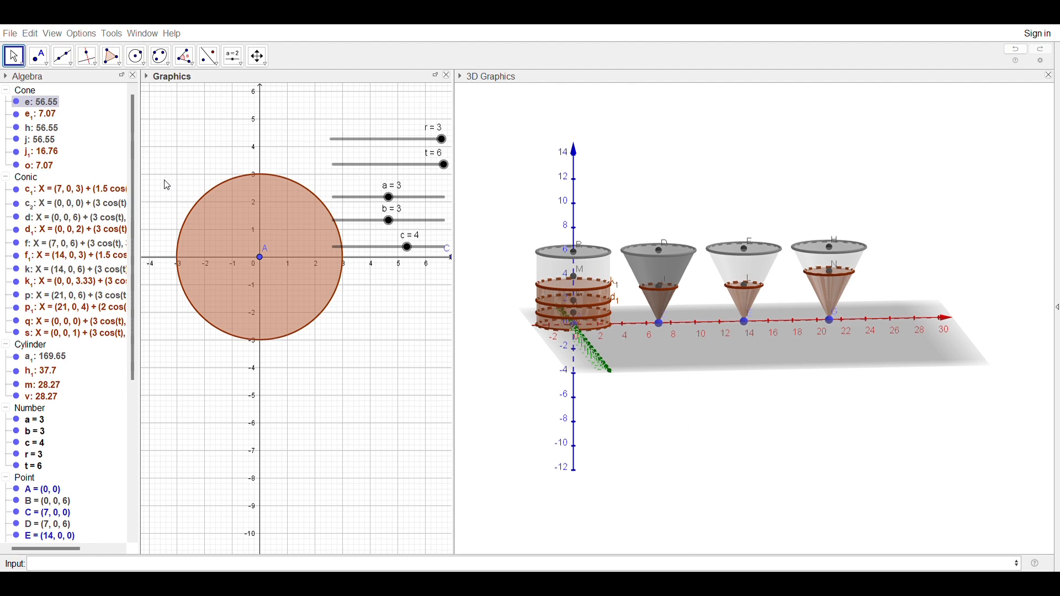
pyautogui.press('Down')
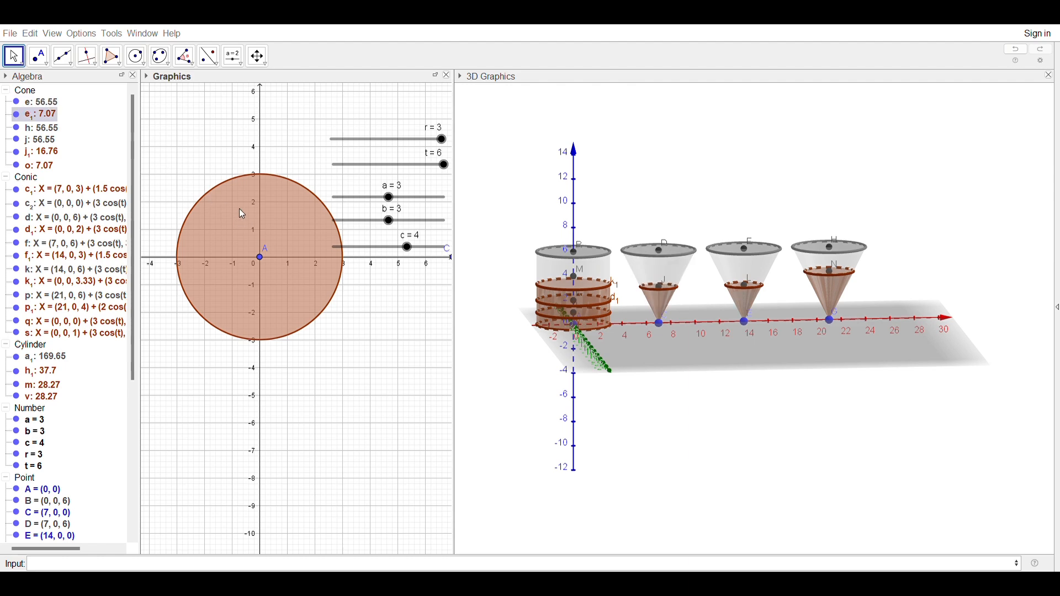
pyautogui.click(269, 181)
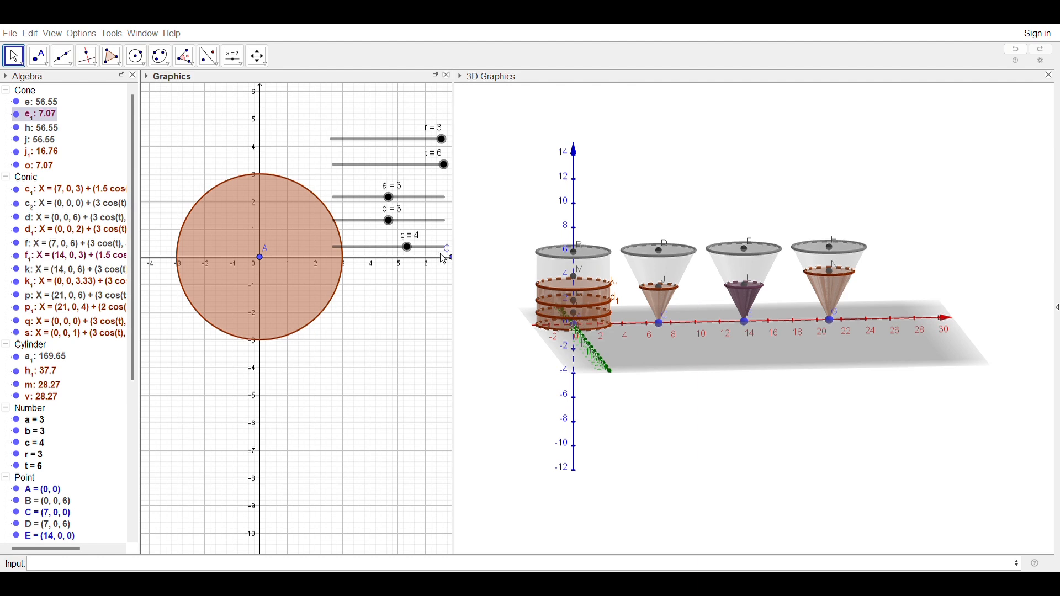
# Step: Recolour the inner cone j_1 in the third cone dusty pink and the inner cone o in the first cone crimson
pyautogui.press('Down')
pyautogui.press('Down')
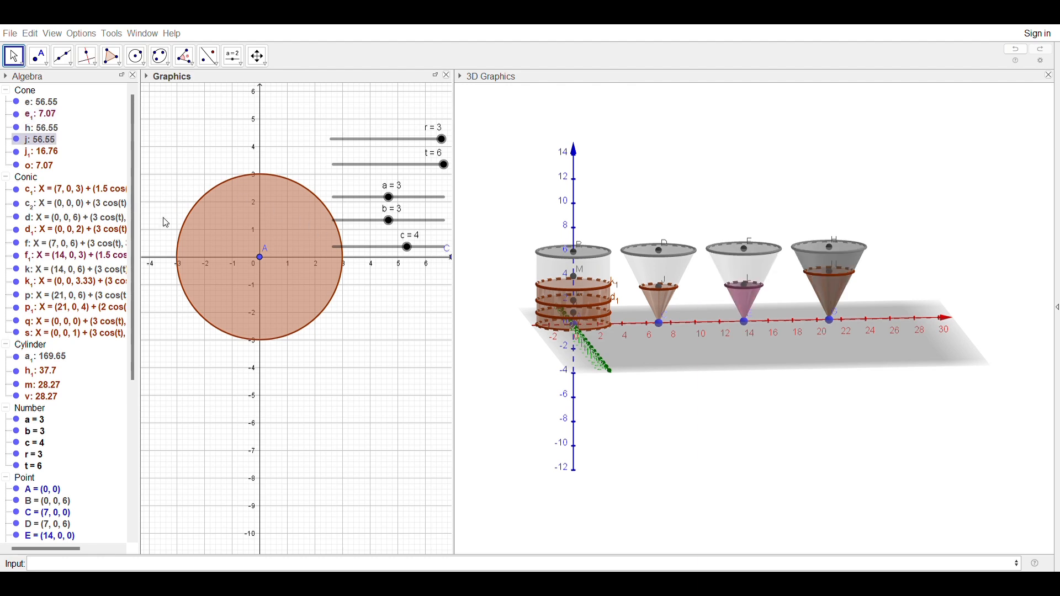
pyautogui.press('Down')
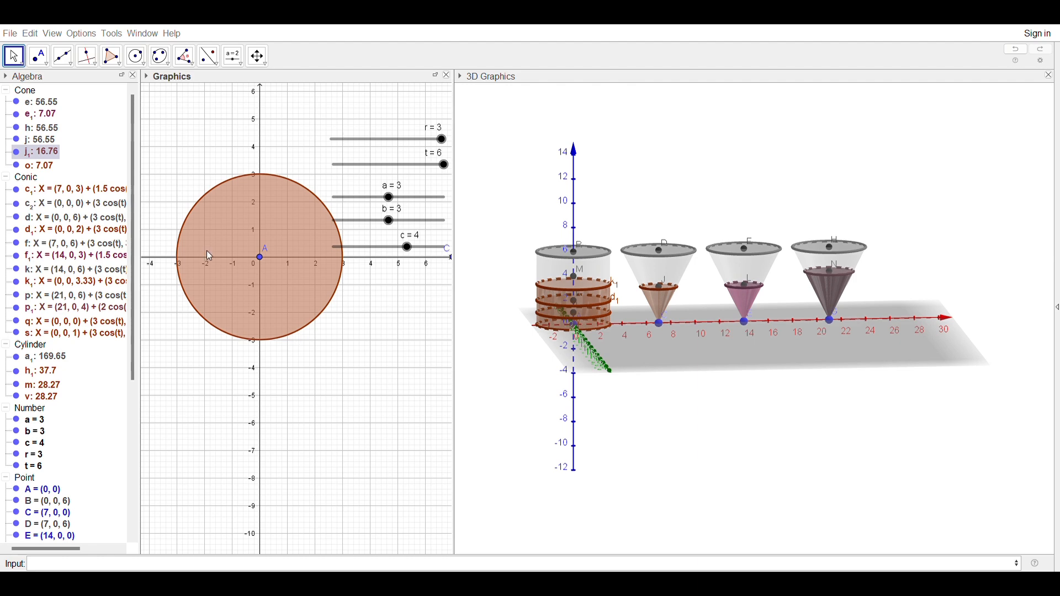
pyautogui.press('Down')
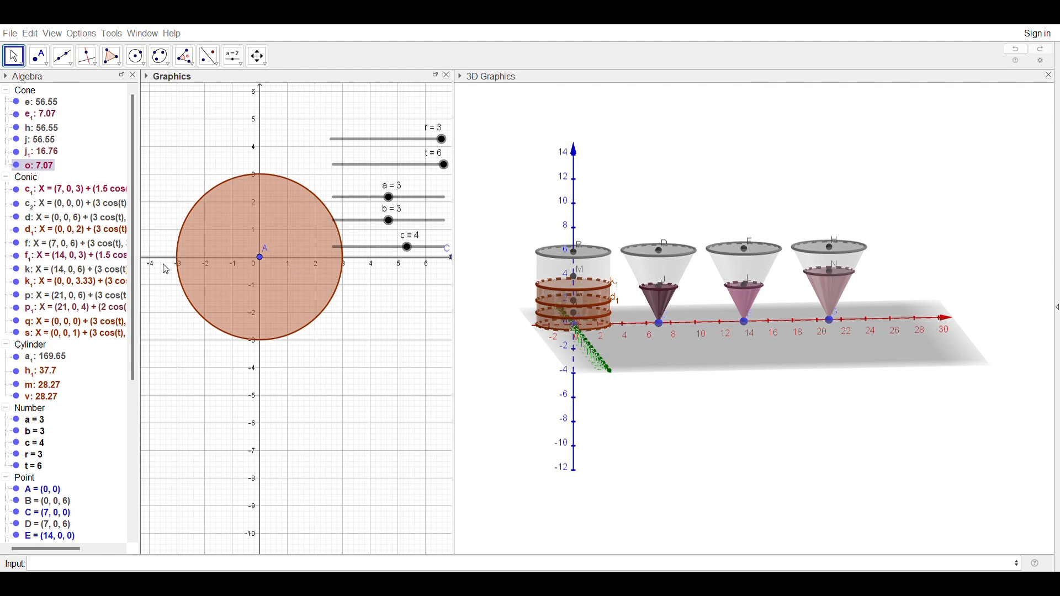
# Step: Recolour the cylinder's top, bottom and middle layers dusty pink, hot pink and light purple-pink, raising the bottom layer's opacity
pyautogui.press('Tab')
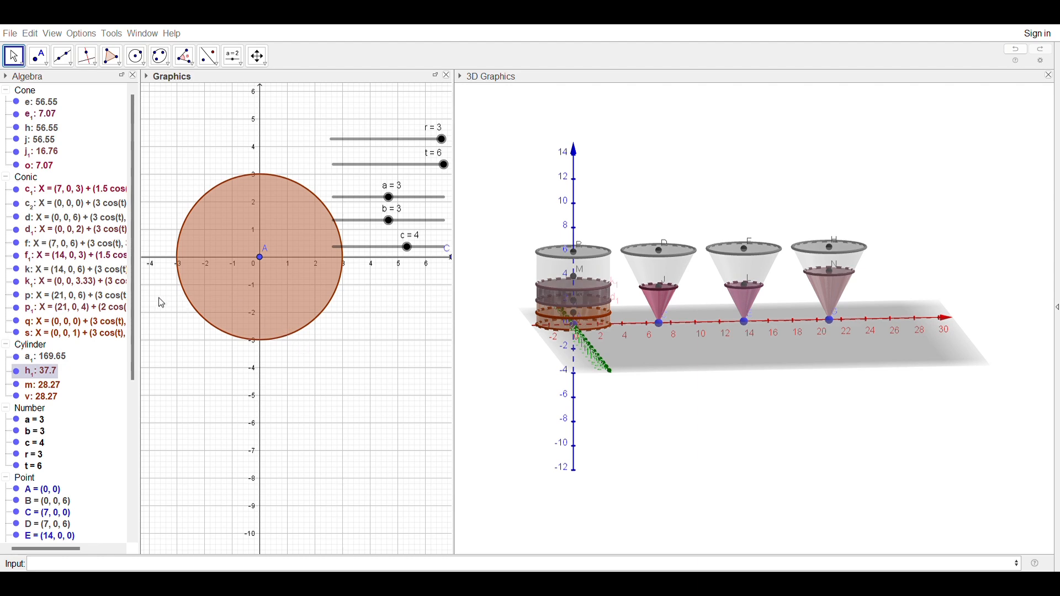
pyautogui.press('Down')
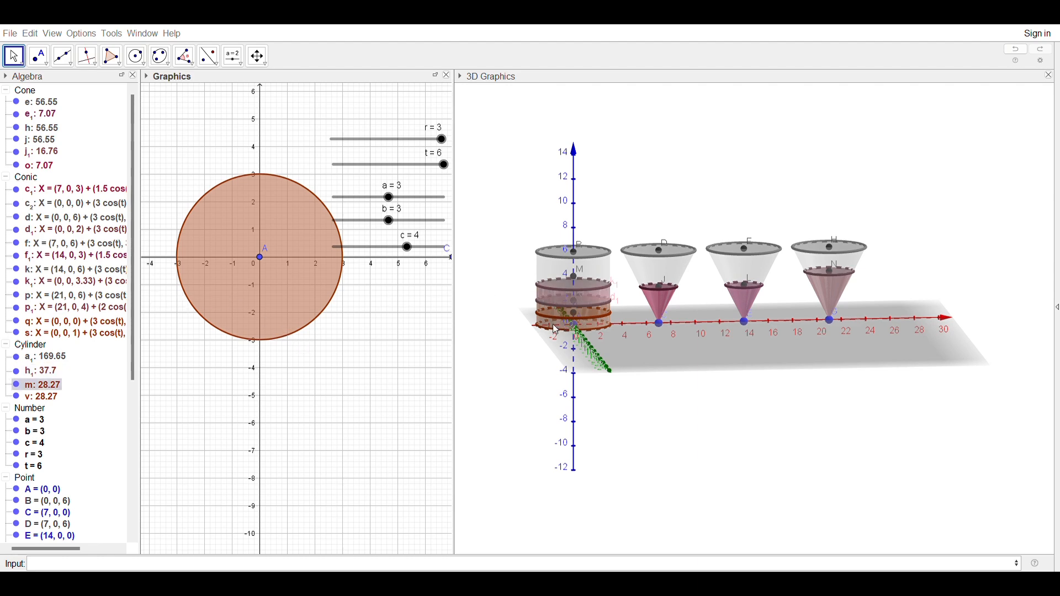
pyautogui.press('Up')
pyautogui.press('Down')
pyautogui.click(269, 182)
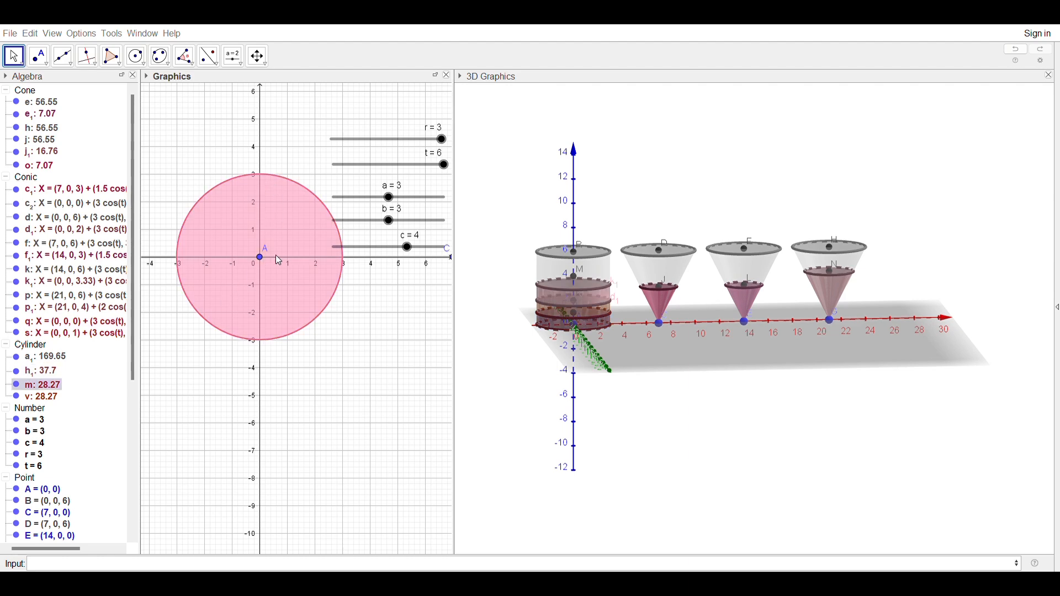
pyautogui.moveTo(267, 323); pyautogui.dragTo(299, 337)
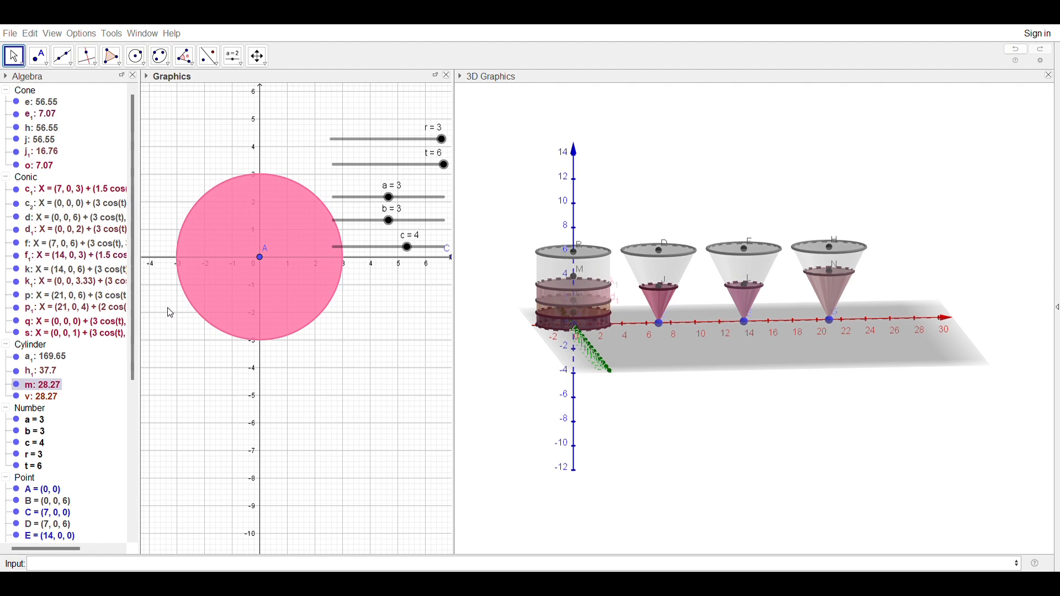
pyautogui.press('Down')
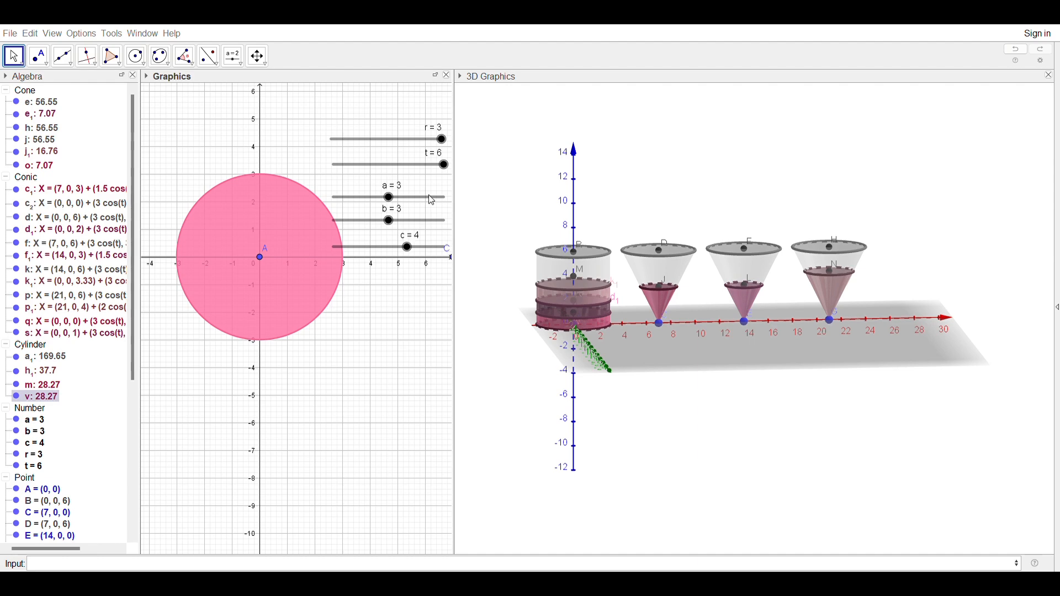
pyautogui.click(649, 212)
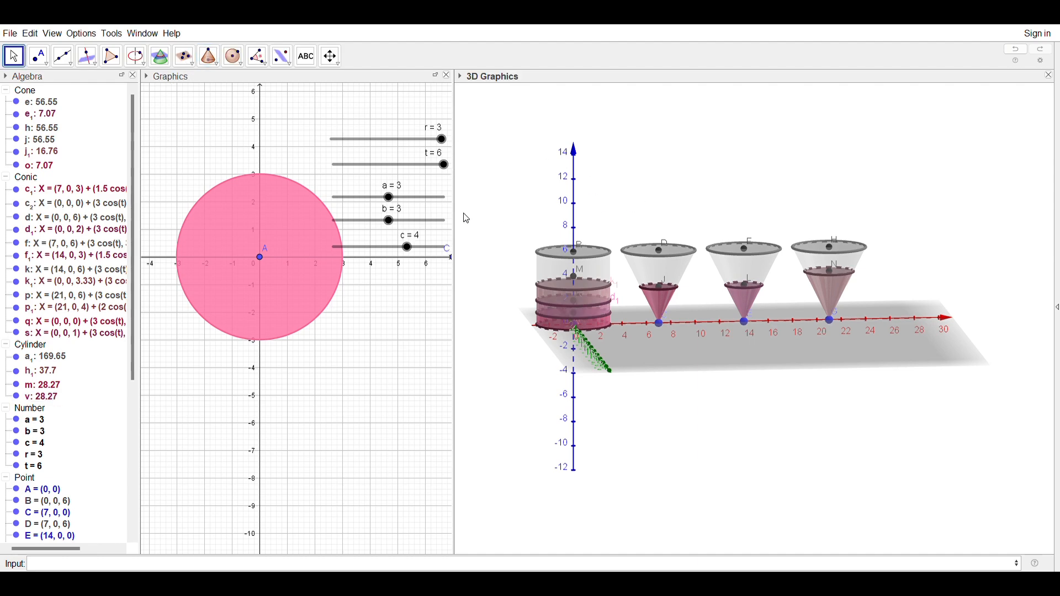
# Step: Set sliders a, b and c to 6 to fill all three cones and the cylinder
pyautogui.moveTo(390, 198); pyautogui.dragTo(446, 199)
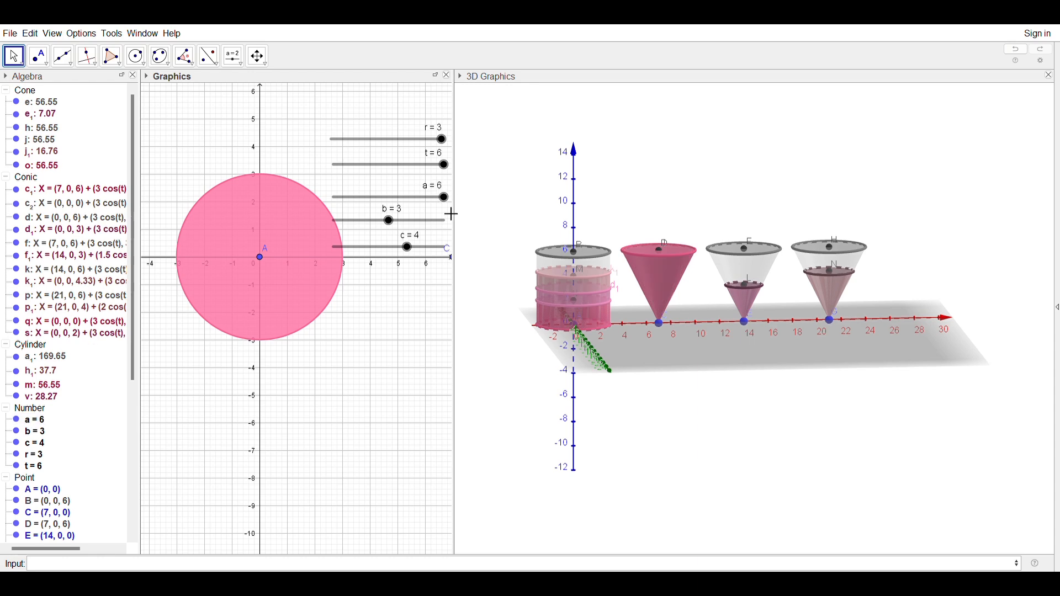
pyautogui.moveTo(397, 227); pyautogui.dragTo(466, 255)
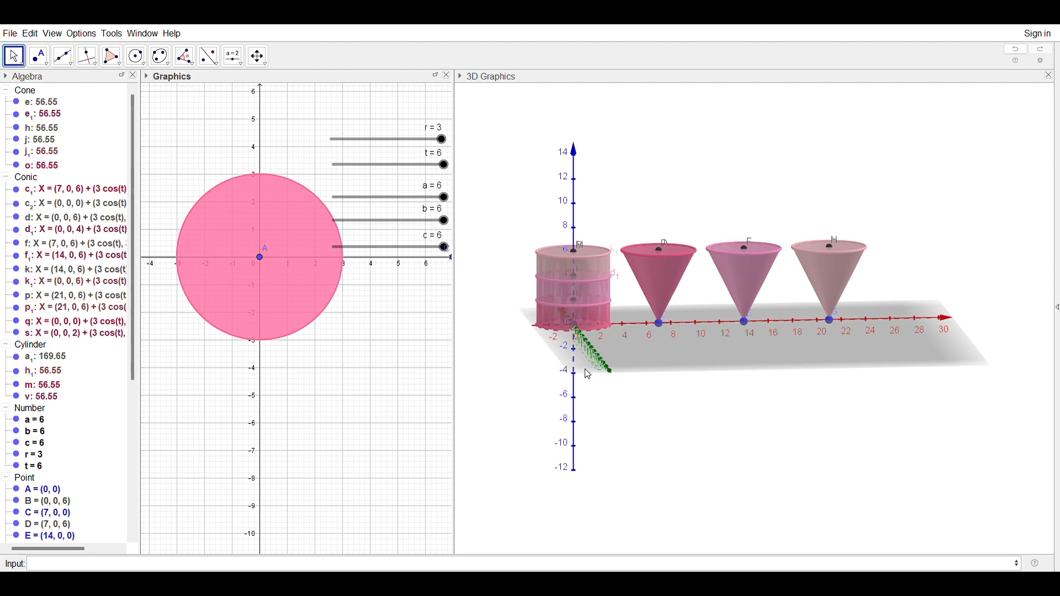
# Step: Hide the axes and the base plane in the 3D view
pyautogui.click(630, 164)
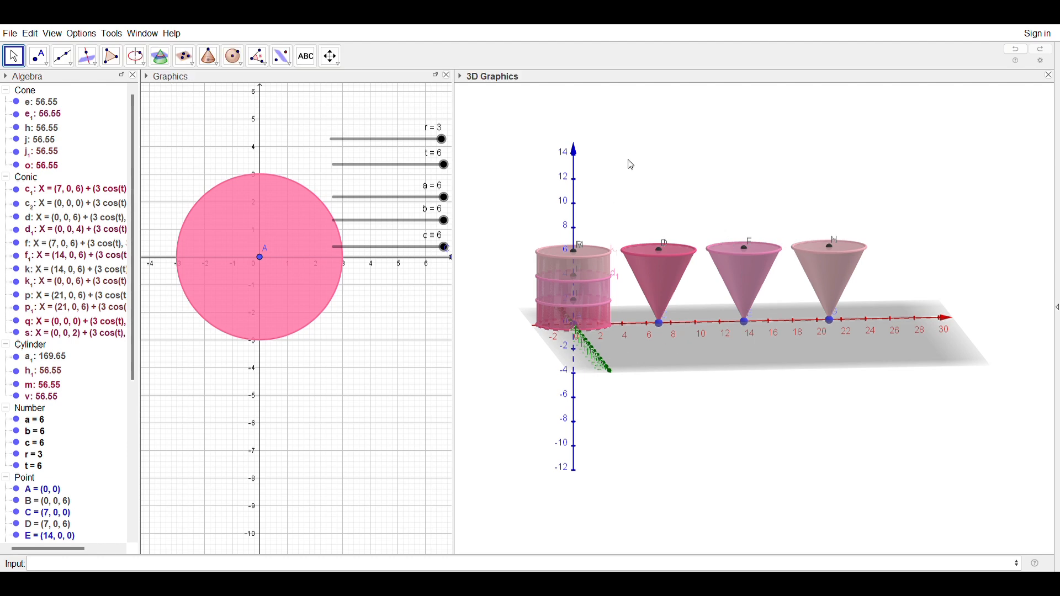
pyautogui.click(668, 194)
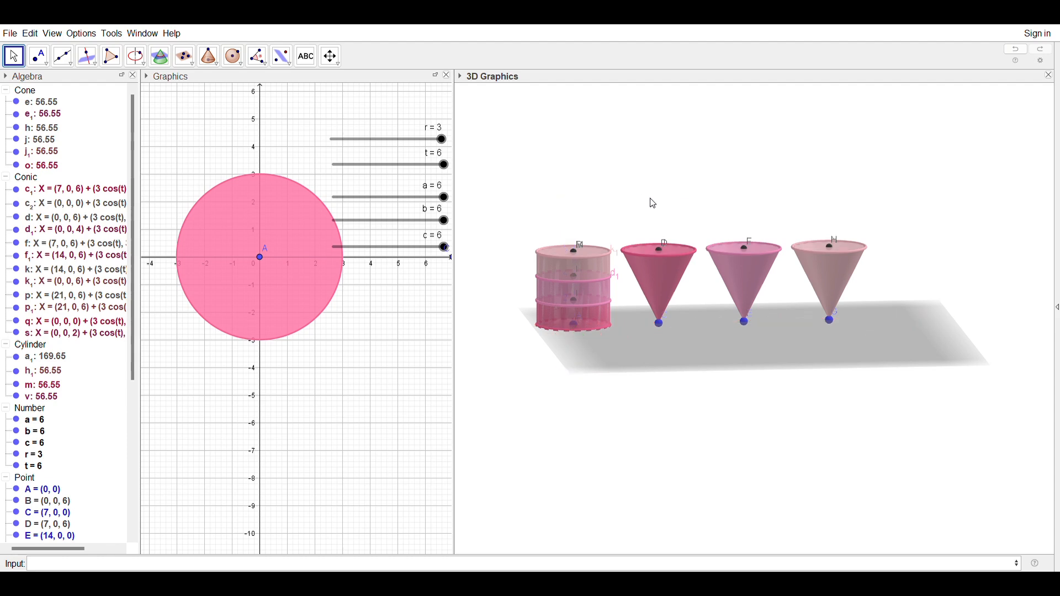
pyautogui.click(684, 240)
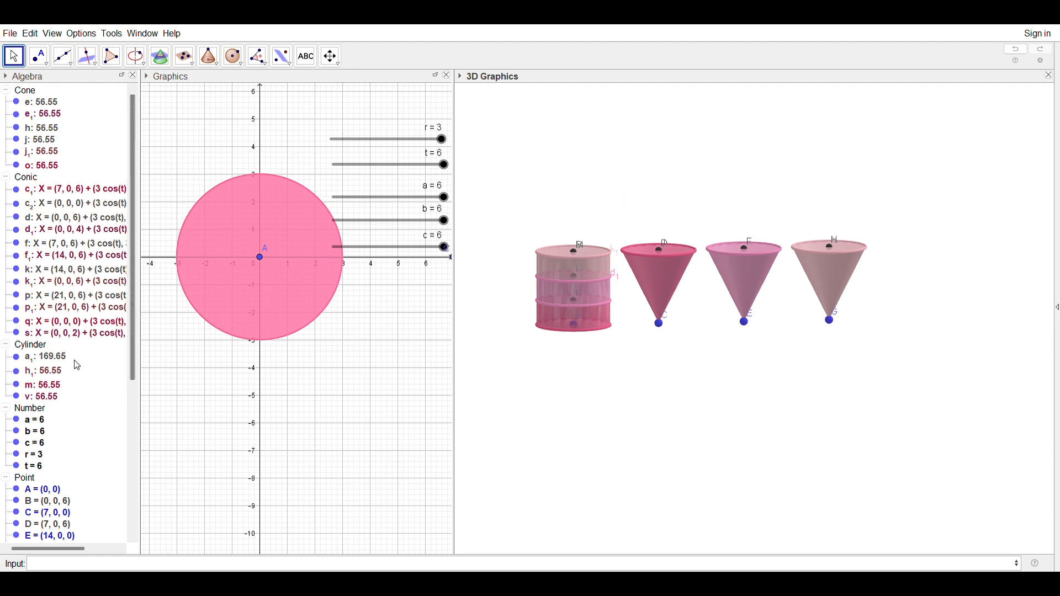
# Step: Hide all construction points from A through N
pyautogui.scroll(-5, 77, 366)
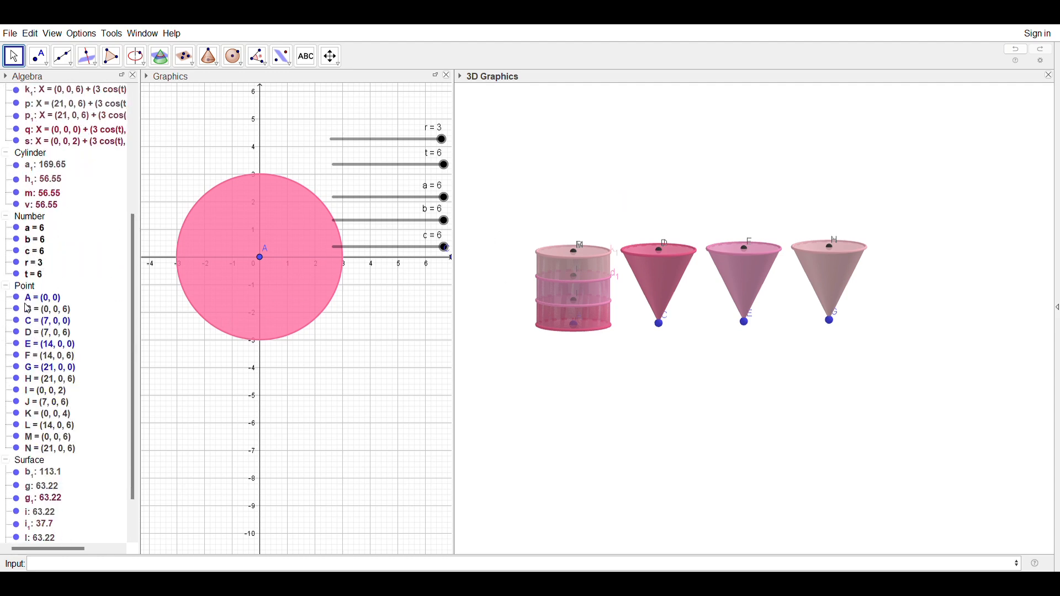
pyautogui.click(16, 298)
pyautogui.click(16, 310)
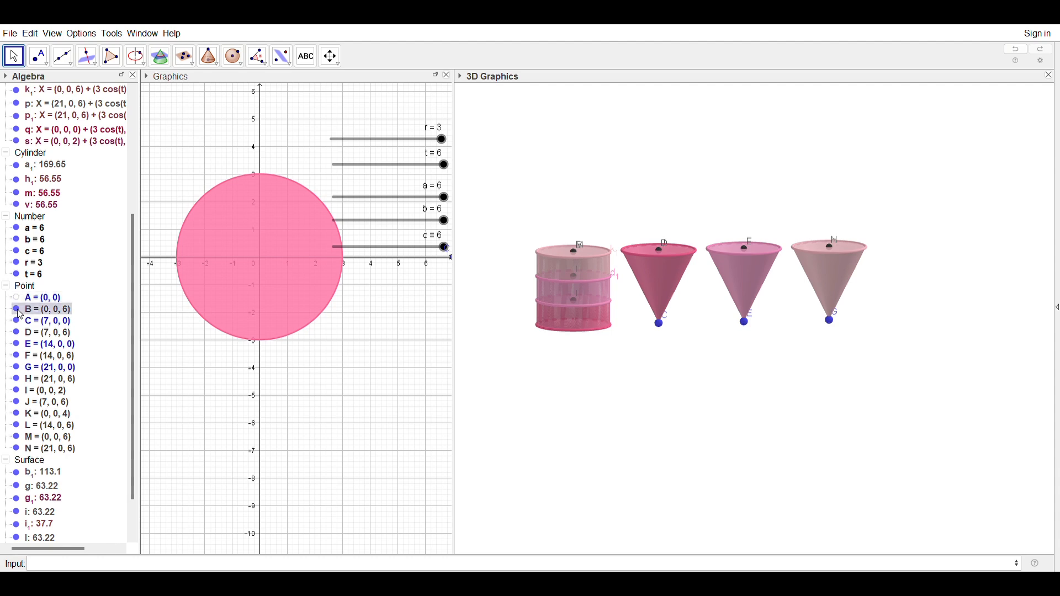
pyautogui.click(17, 321)
pyautogui.click(17, 334)
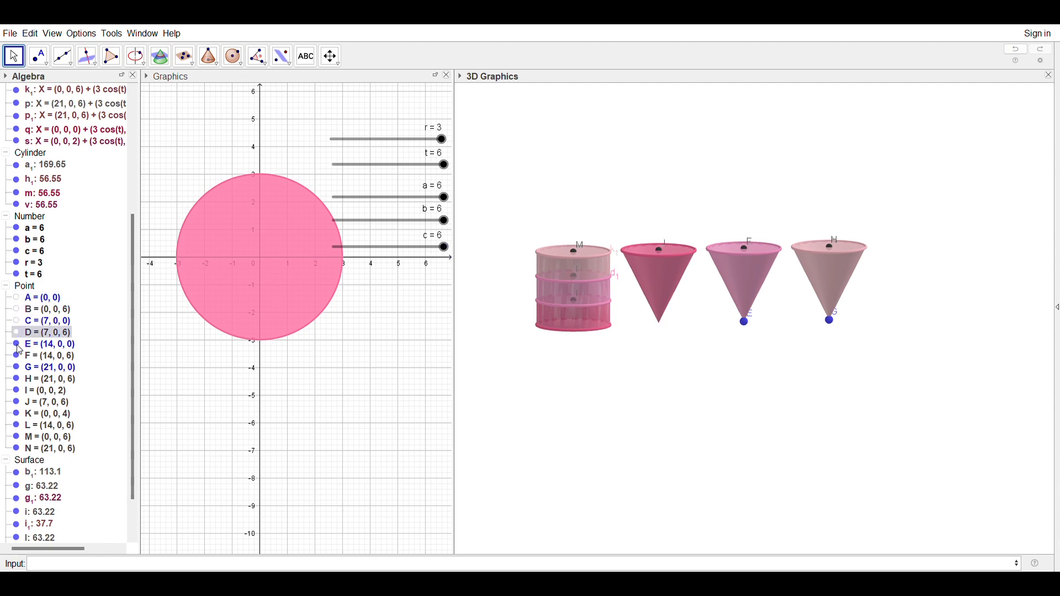
pyautogui.click(17, 345)
pyautogui.click(17, 357)
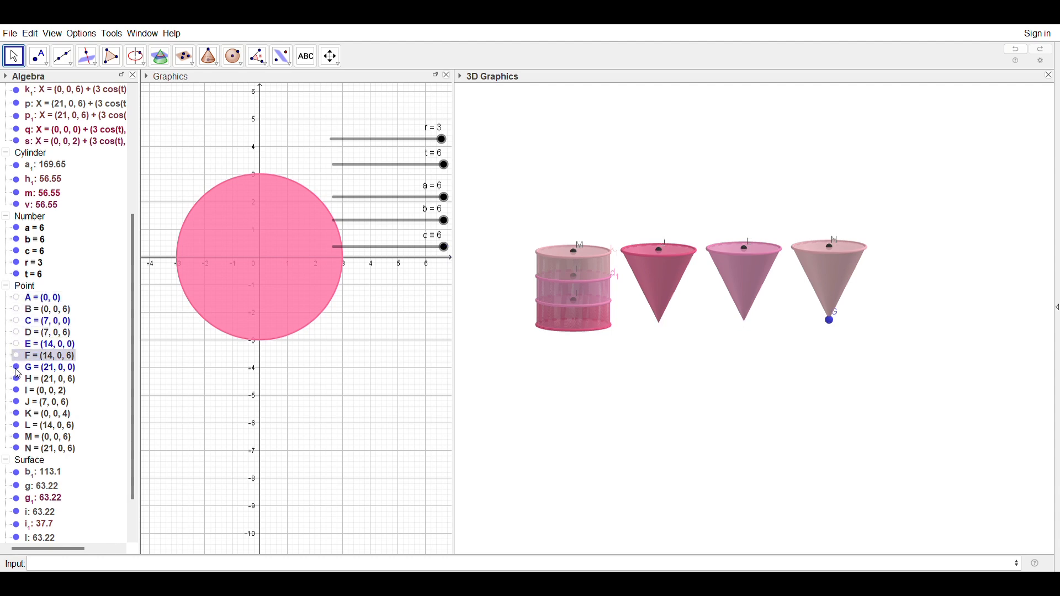
pyautogui.click(17, 369)
pyautogui.click(17, 380)
pyautogui.click(17, 391)
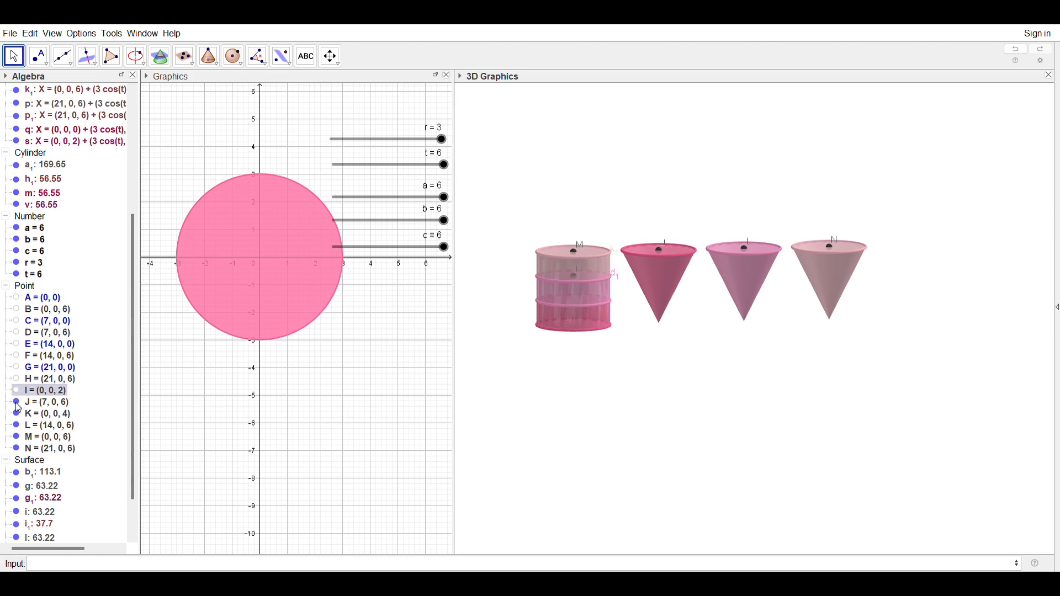
pyautogui.click(17, 403)
pyautogui.click(16, 414)
pyautogui.click(17, 426)
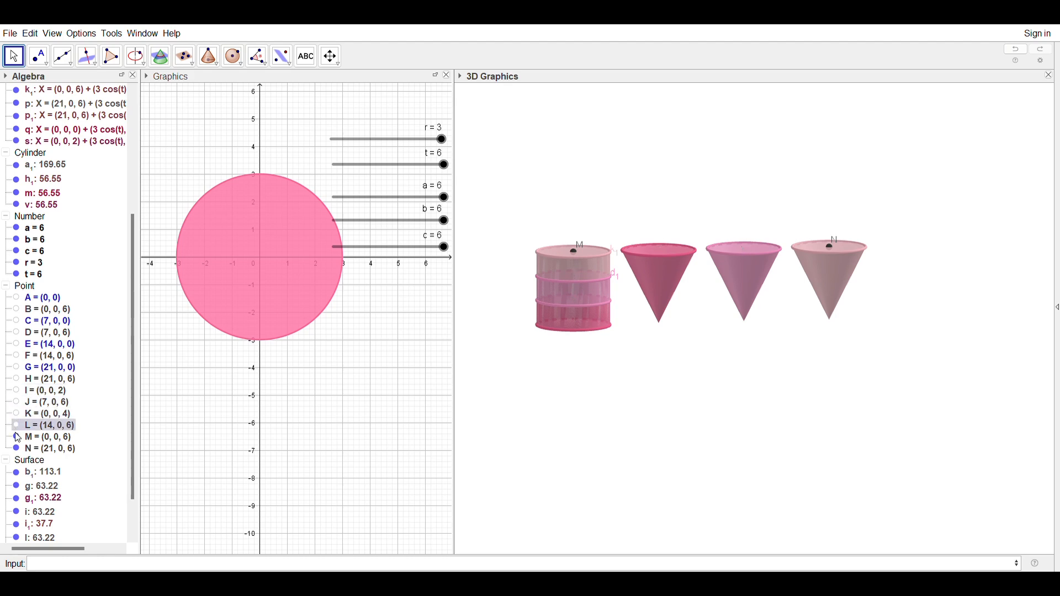
pyautogui.click(17, 438)
pyautogui.click(16, 450)
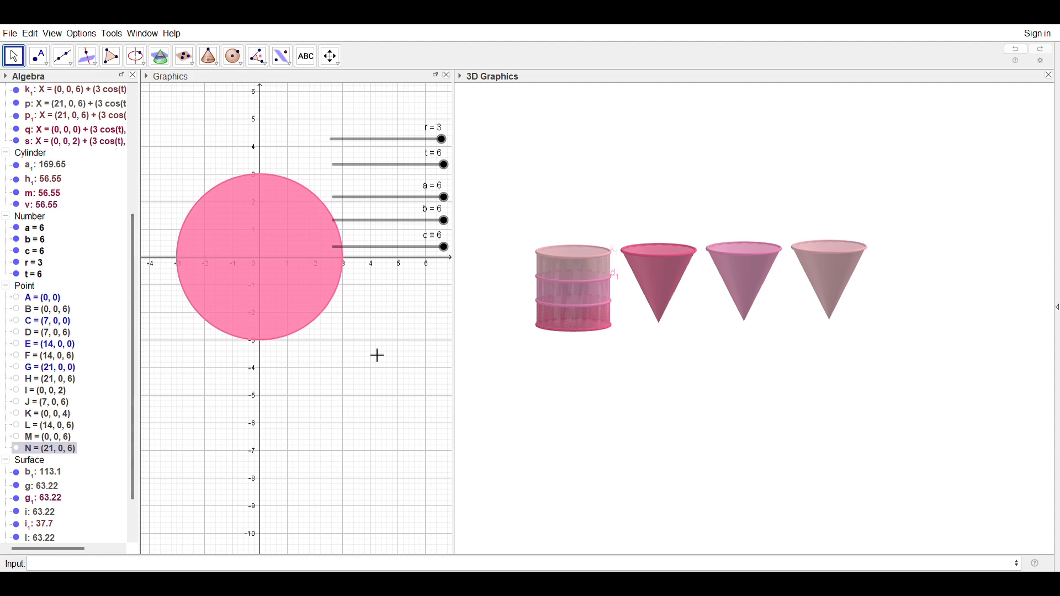
# Step: Hide the grid and axes in the 2D view and reduce its zoom until the circle clears the sliders
pyautogui.click(372, 332)
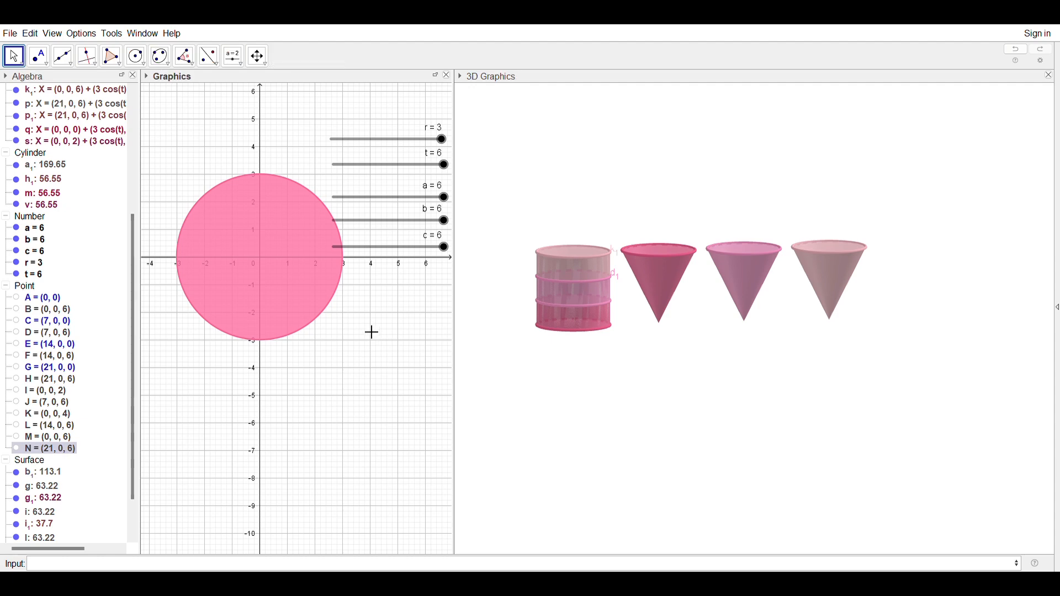
pyautogui.click(338, 344)
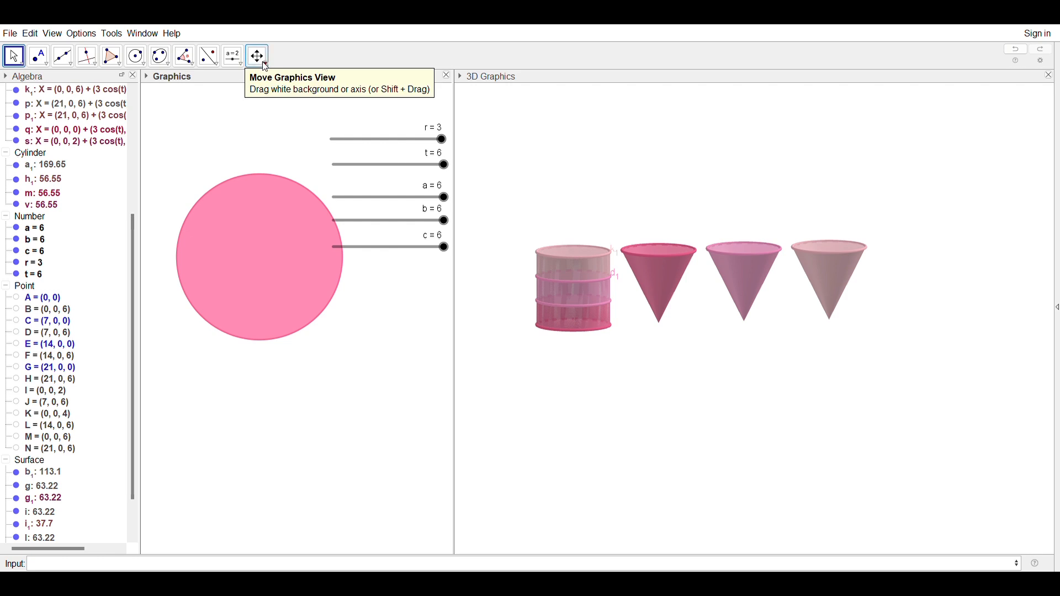
pyautogui.click(306, 136)
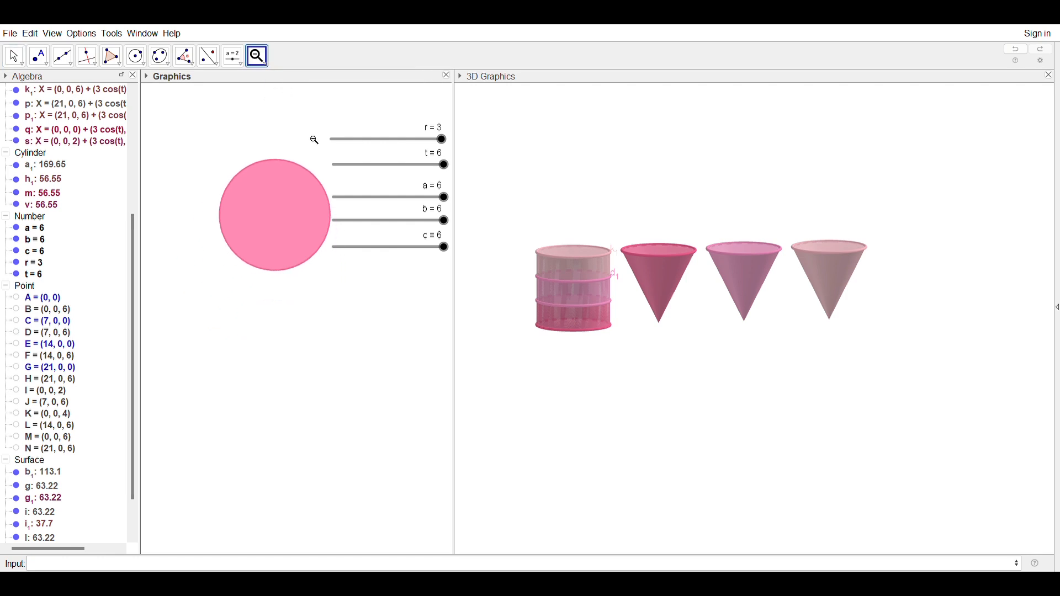
pyautogui.click(303, 146)
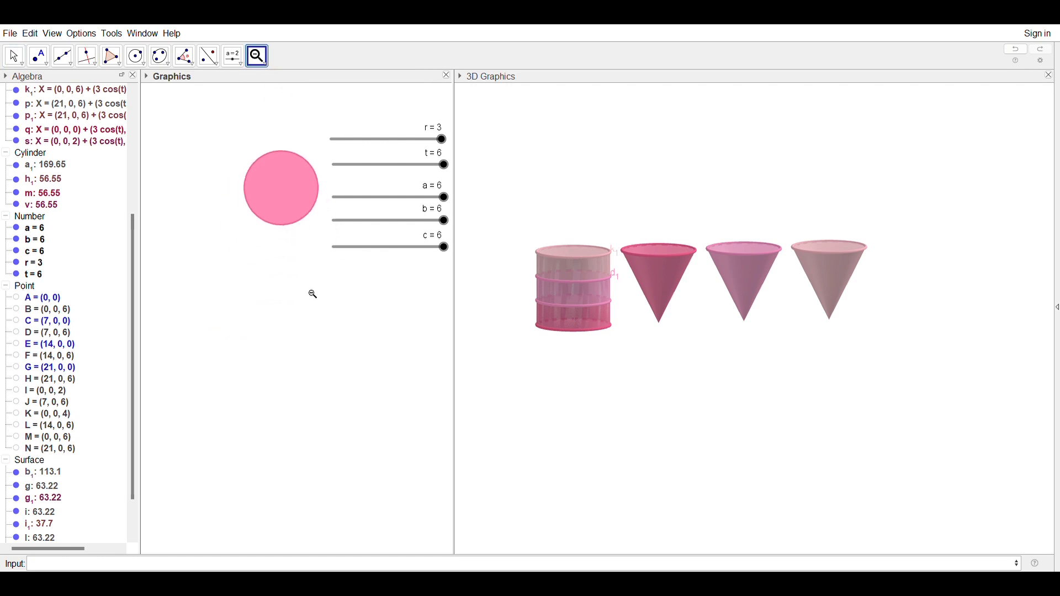
pyautogui.press('Escape')
# Step: Arrange the sliders r, t, a, b and c in an evenly spaced column below the circle
pyautogui.moveTo(414, 141); pyautogui.dragTo(351, 278)
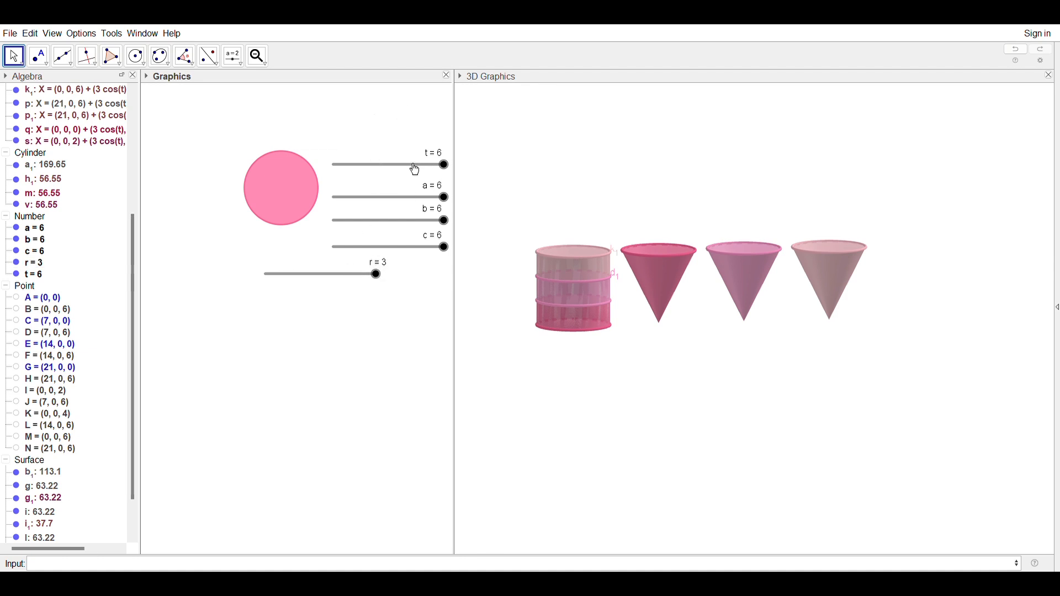
pyautogui.moveTo(414, 173); pyautogui.dragTo(352, 310)
pyautogui.moveTo(409, 200); pyautogui.dragTo(354, 350)
pyautogui.moveTo(402, 224); pyautogui.dragTo(344, 386)
pyautogui.moveTo(416, 249); pyautogui.dragTo(360, 416)
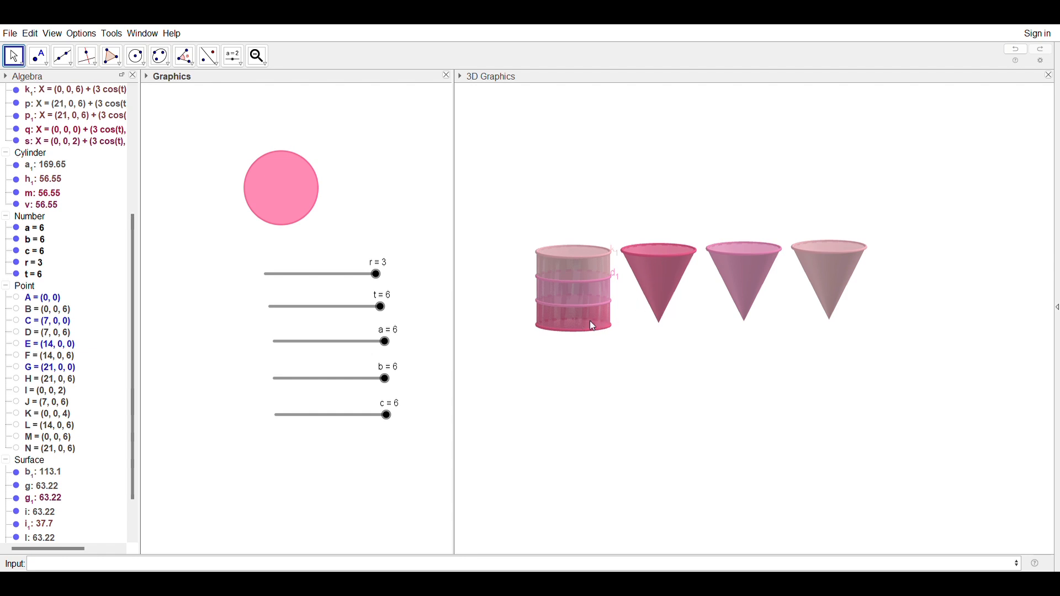
# Step: Set slider b to 3, slider a to 2 and slider c to 4 to fill the three cones partially
pyautogui.moveTo(386, 378); pyautogui.dragTo(334, 390)
pyautogui.moveTo(386, 345); pyautogui.dragTo(313, 358)
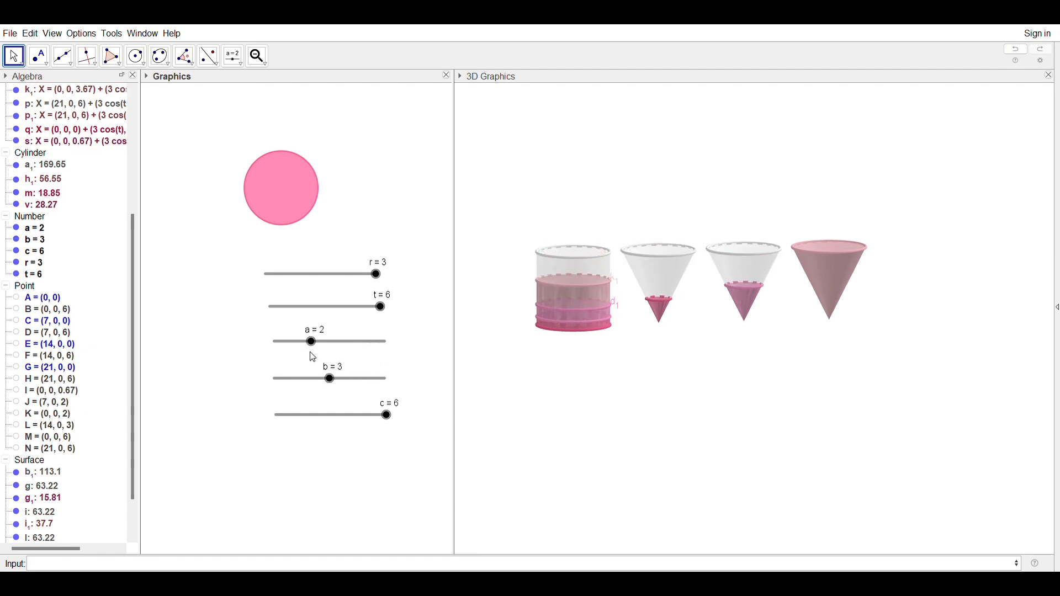
pyautogui.moveTo(389, 416); pyautogui.dragTo(350, 422)
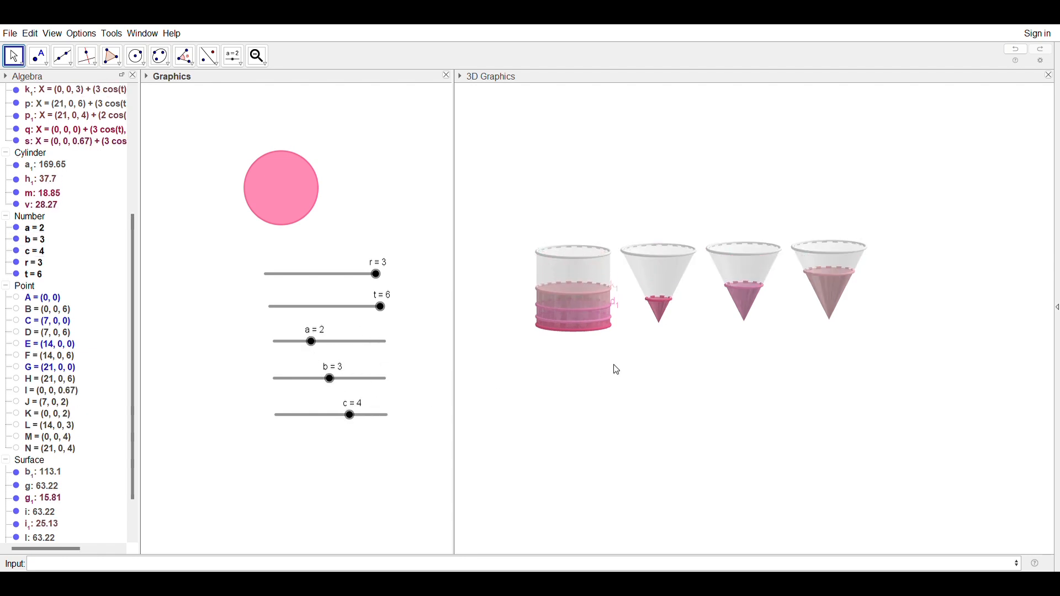
# Step: Add a text "v=" with the first cone's live fill volume and place it beside that cone's fill level
pyautogui.click(632, 351)
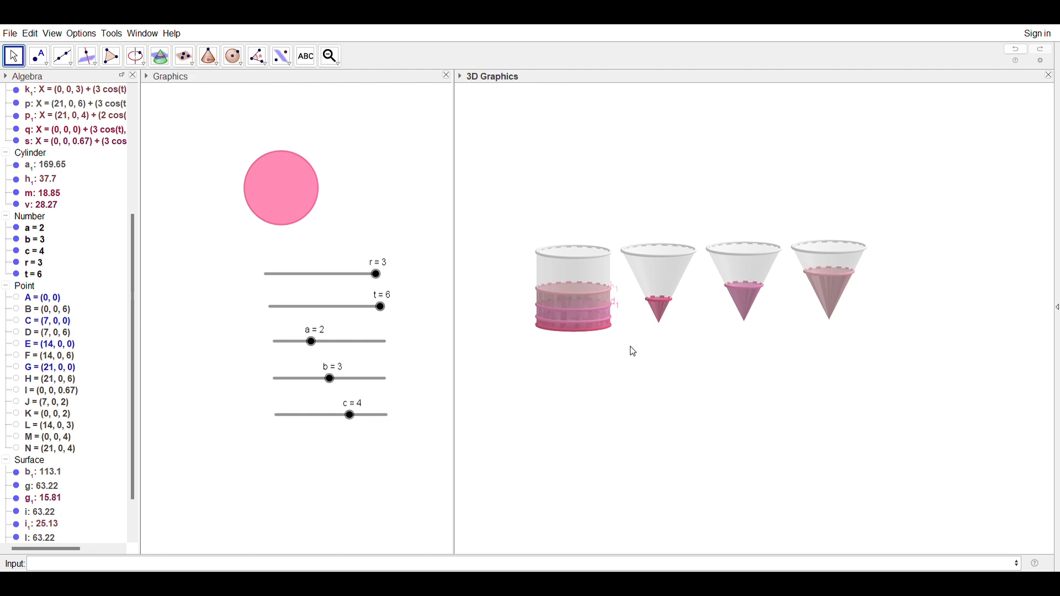
pyautogui.click(306, 56)
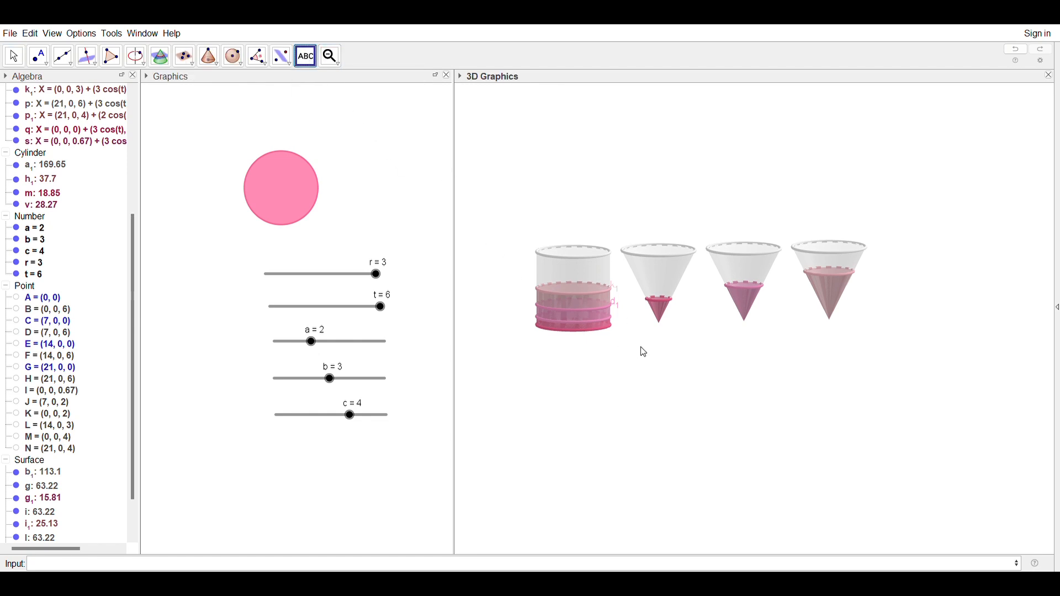
pyautogui.press('Escape')
pyautogui.press('Escape')
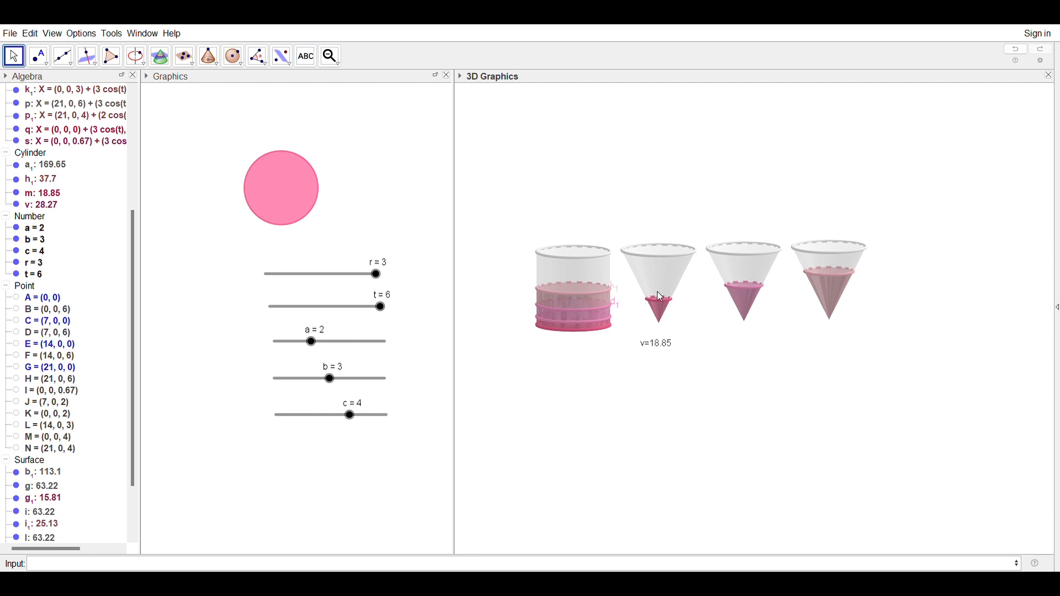
pyautogui.click(666, 346)
pyautogui.moveTo(686, 303); pyautogui.dragTo(706, 305)
# Step: Add a second text "v=" with the live volume of the cylinder's bottom layer and place it on that layer
pyautogui.click(306, 57)
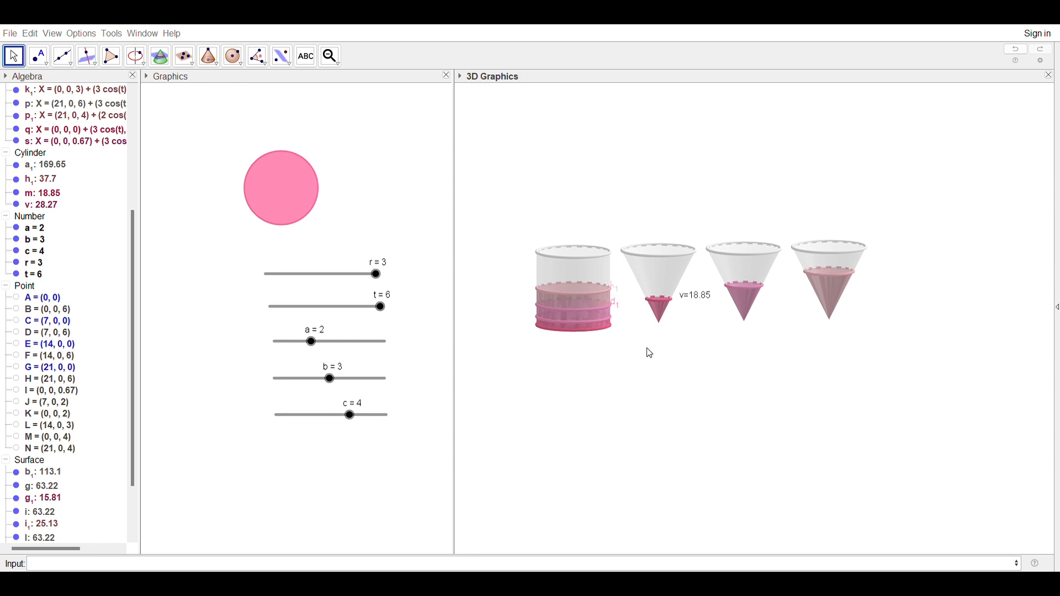
pyautogui.click(608, 400)
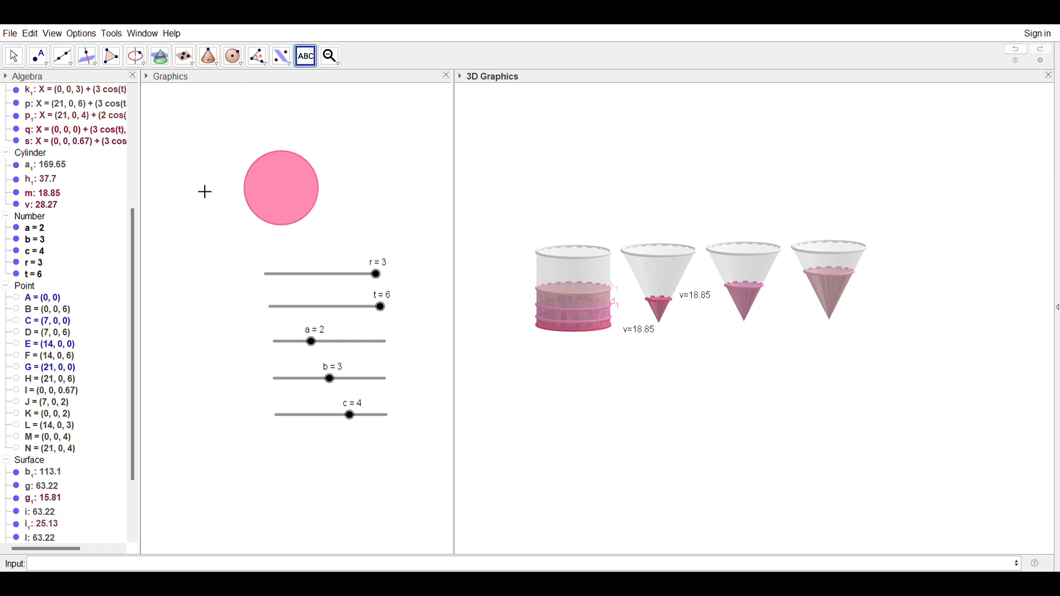
pyautogui.click(14, 56)
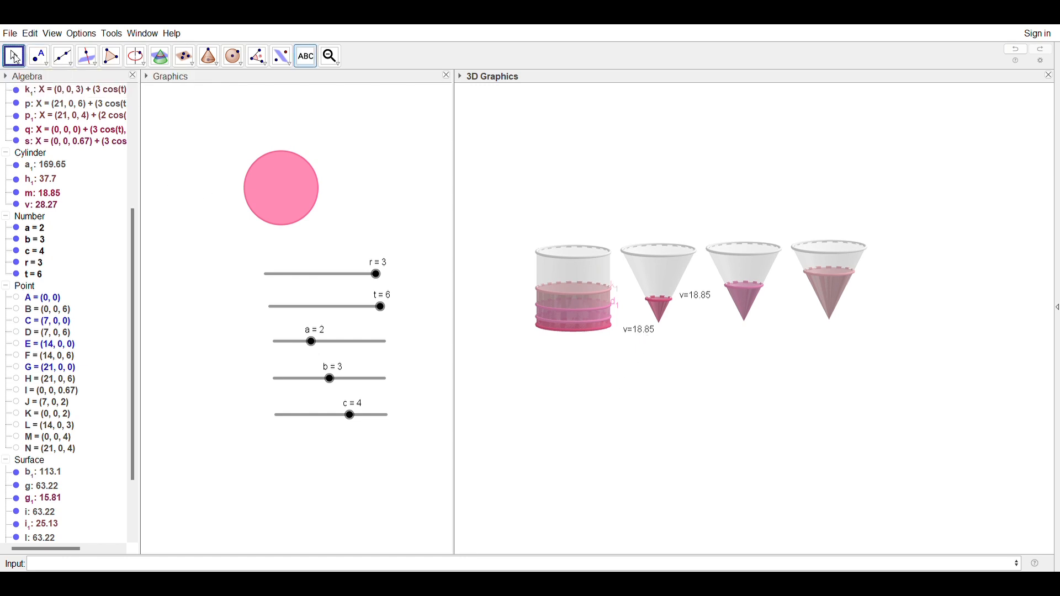
pyautogui.click(632, 330)
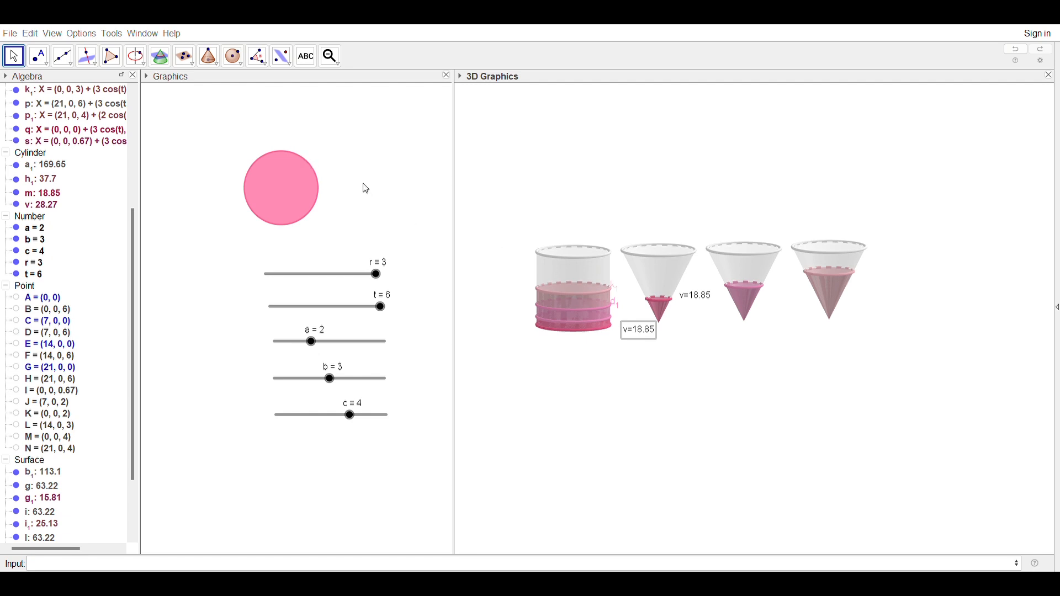
pyautogui.hotkey('ctrl', 'z')
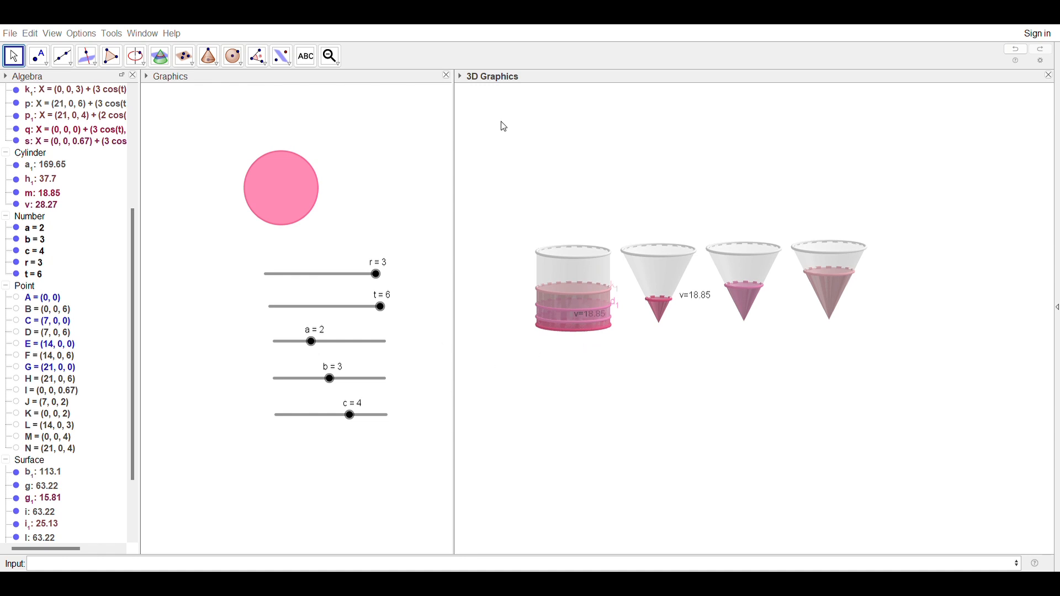
pyautogui.click(597, 313)
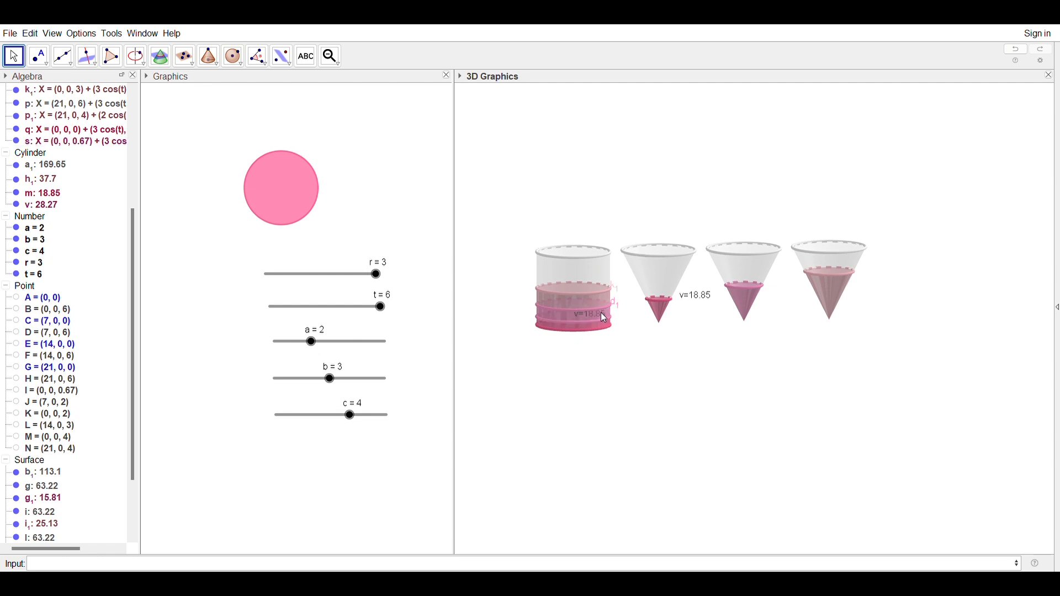
pyautogui.click(602, 314)
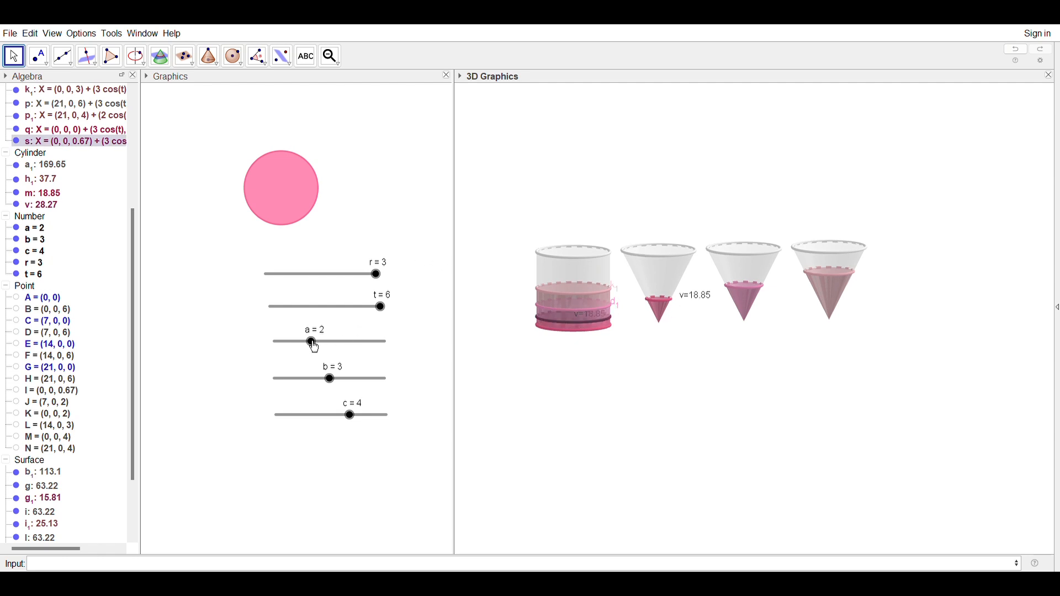
# Step: Set sliders a, b and c to 0 to empty the cones and the cylinder
pyautogui.moveTo(315, 347); pyautogui.dragTo(276, 343)
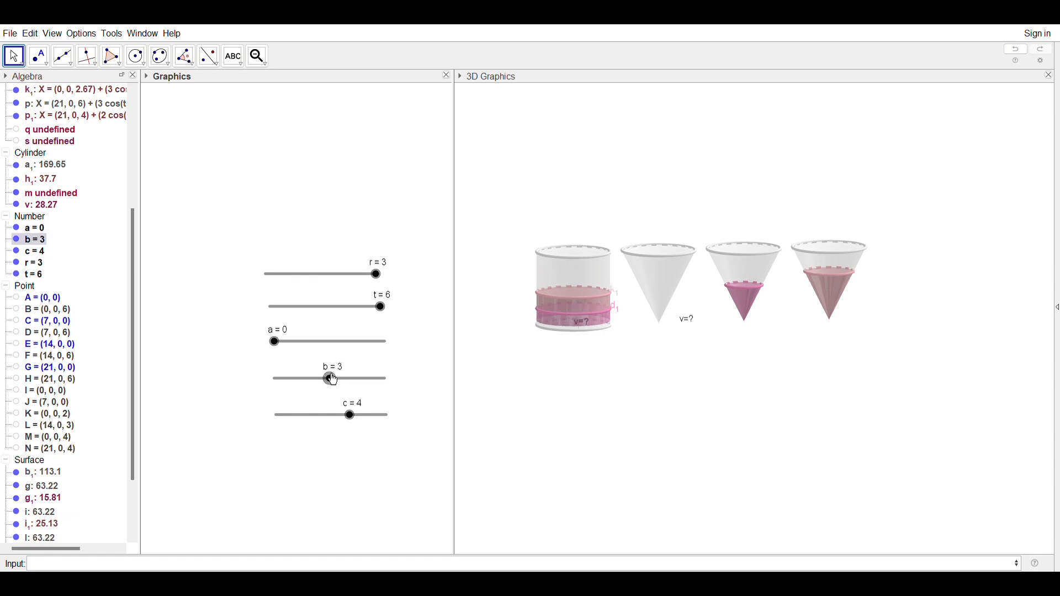
pyautogui.moveTo(333, 380); pyautogui.dragTo(274, 378)
pyautogui.moveTo(351, 415); pyautogui.dragTo(270, 435)
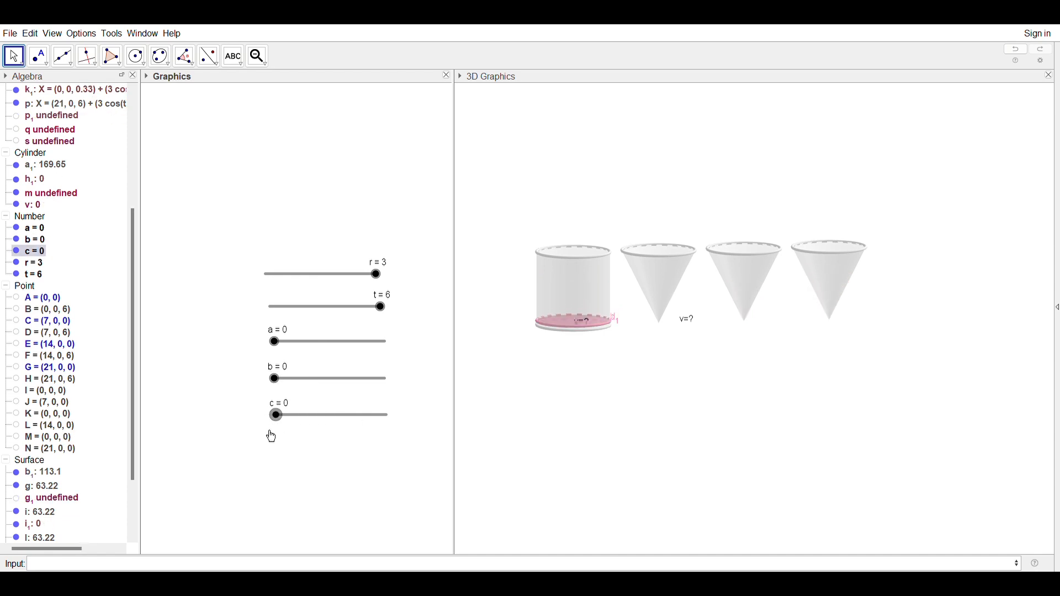
pyautogui.click(239, 423)
pyautogui.click(584, 319)
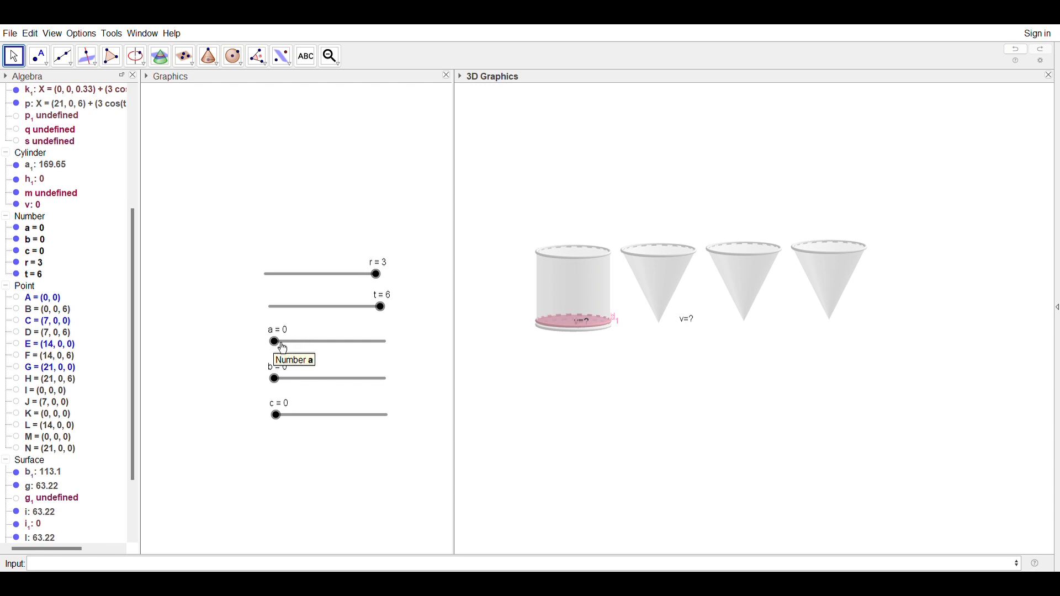
# Step: Raise slider a to 6 to fill the first cone and the cylinder's bottom layer
pyautogui.moveTo(277, 343); pyautogui.dragTo(328, 343)
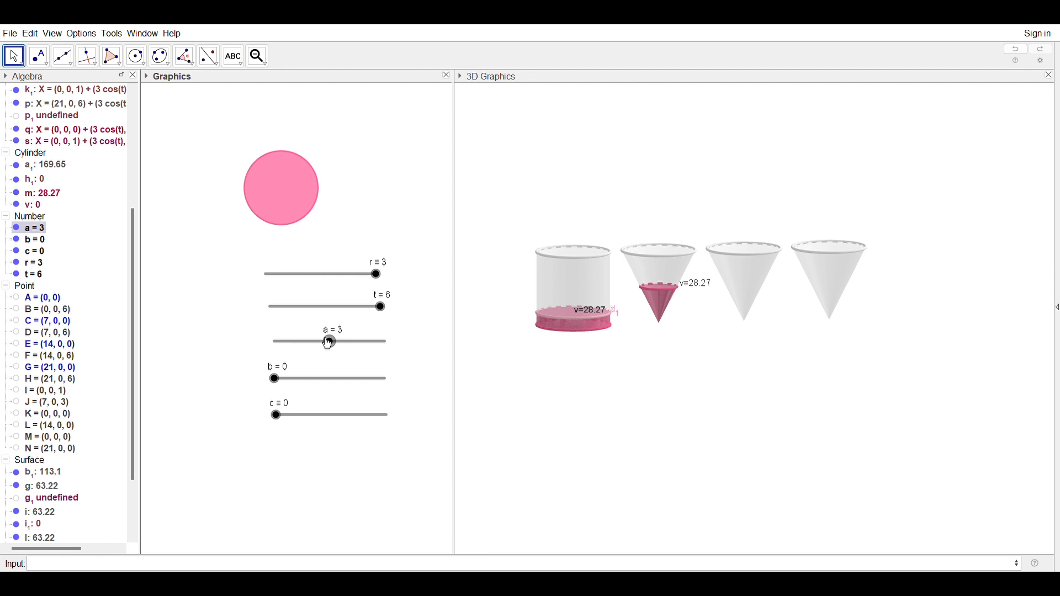
pyautogui.moveTo(328, 343); pyautogui.dragTo(463, 346)
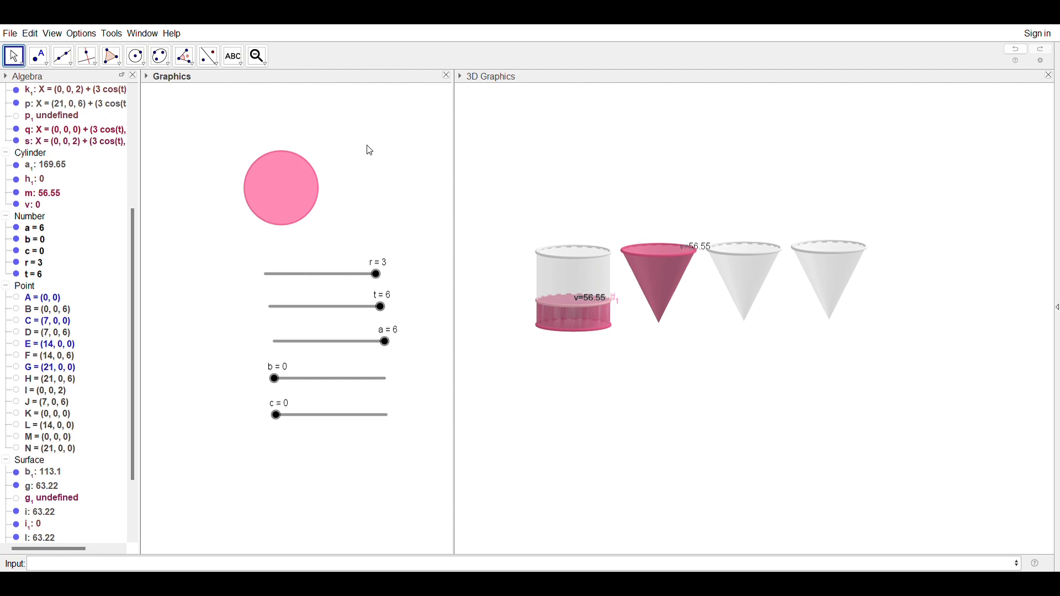
# Step: Add the text "V Kerucut = 1/3 X V Tabung" to the 2D graphics view near the pink circle
pyautogui.click(233, 55)
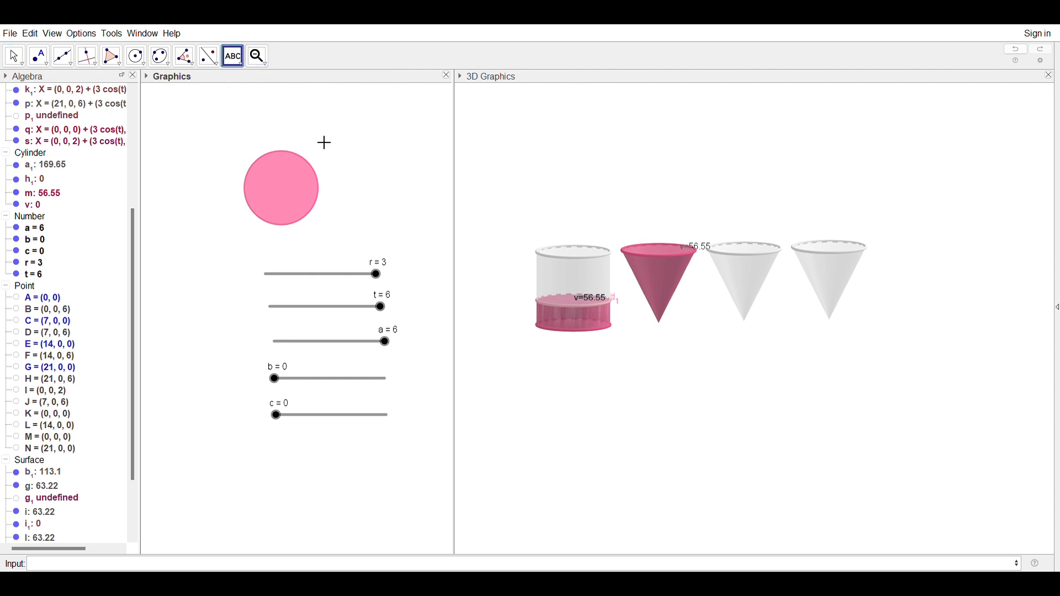
pyautogui.press('Escape')
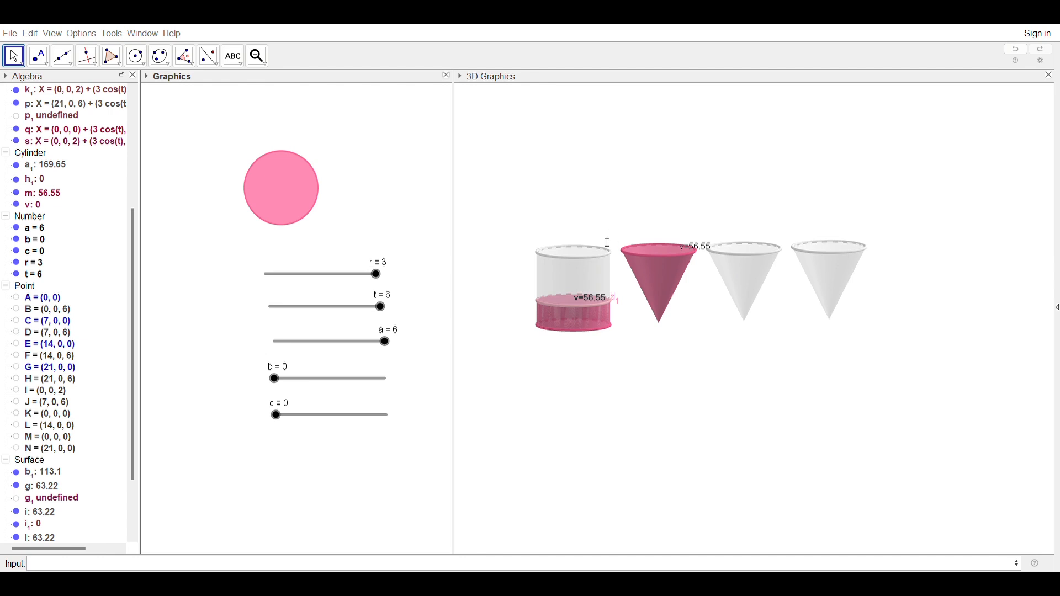
pyautogui.click(609, 398)
pyautogui.press('Escape')
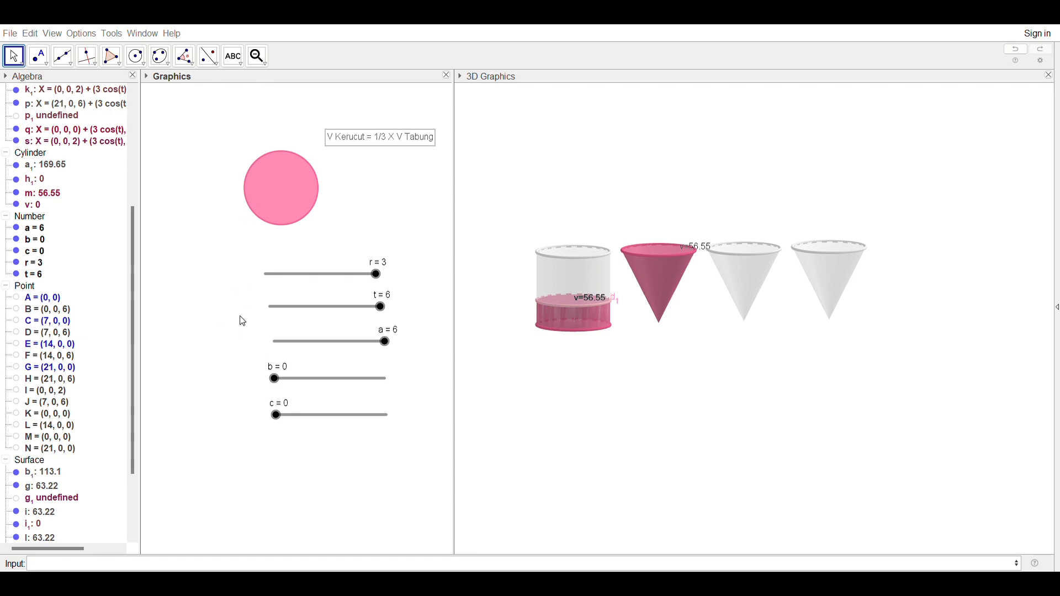
# Step: Format the formula text as larger bold serif lettering in pink on a pale yellow background and place it below slider c
pyautogui.click(254, 183)
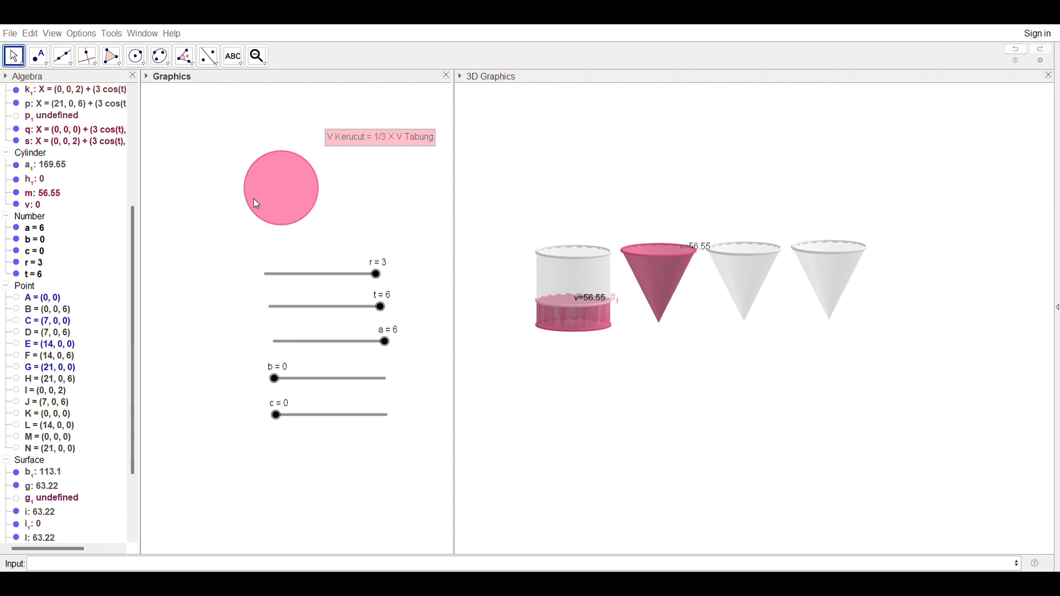
pyautogui.click(254, 199)
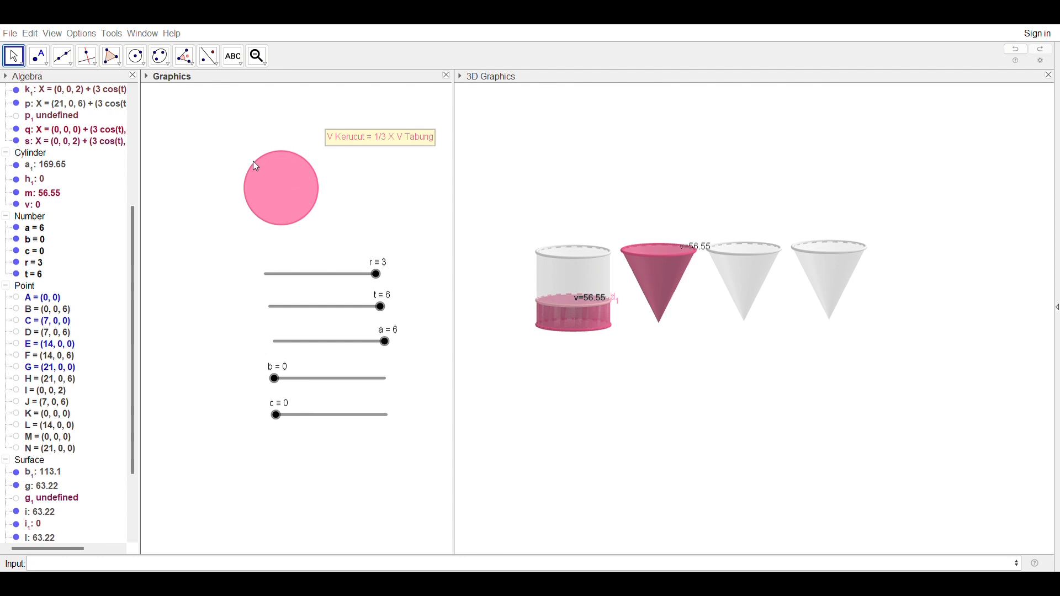
pyautogui.click(336, 180)
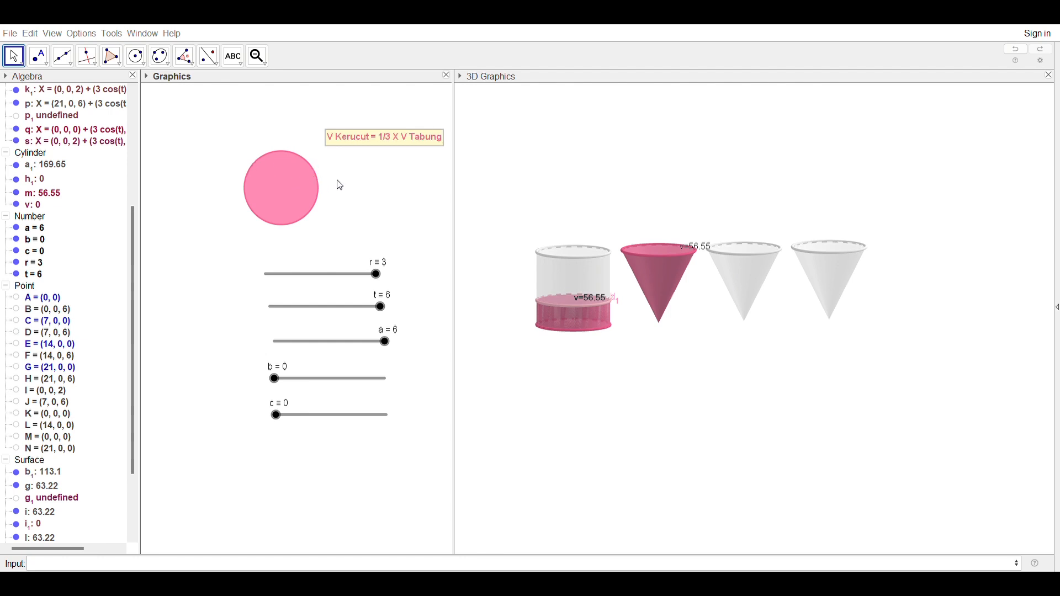
pyautogui.click(306, 228)
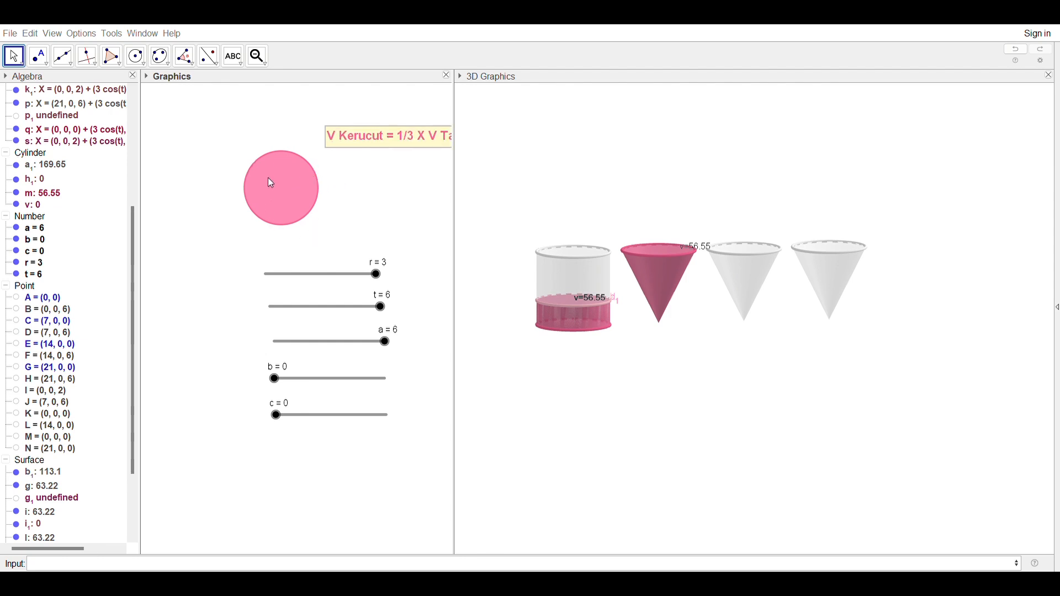
pyautogui.click(248, 200)
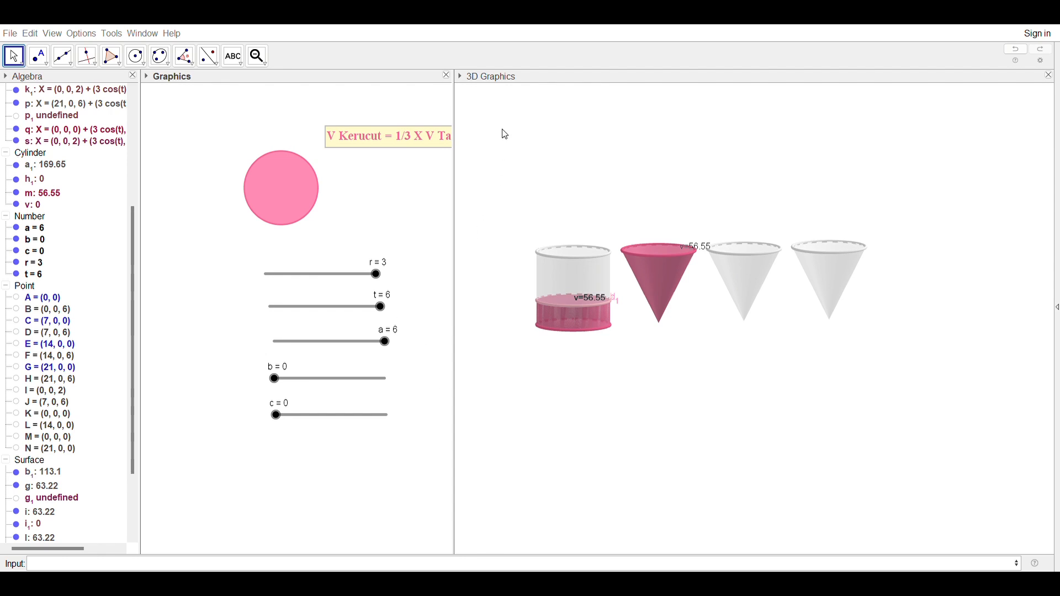
pyautogui.moveTo(424, 137); pyautogui.dragTo(322, 477)
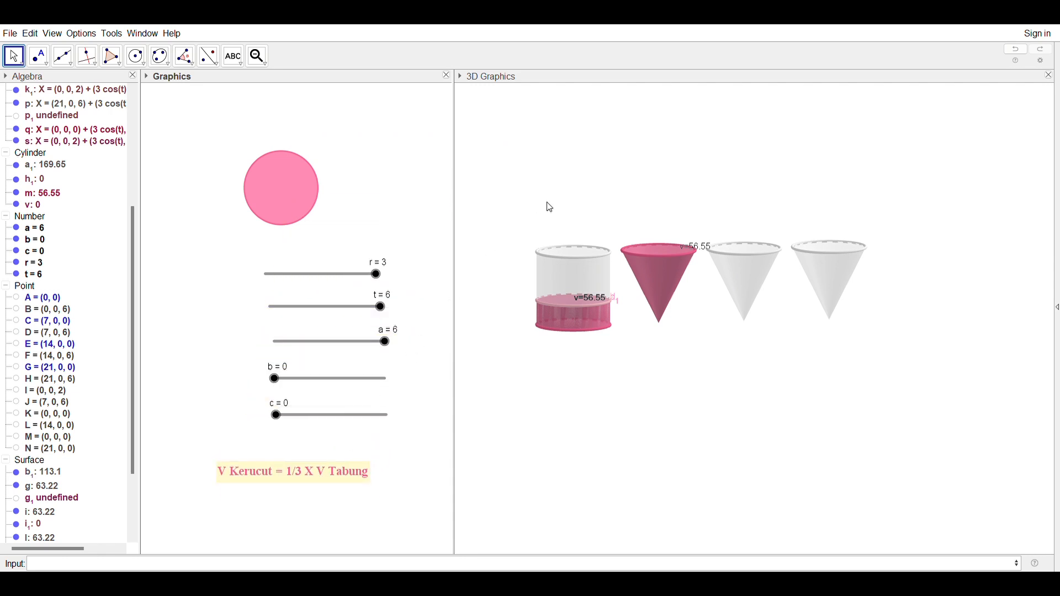